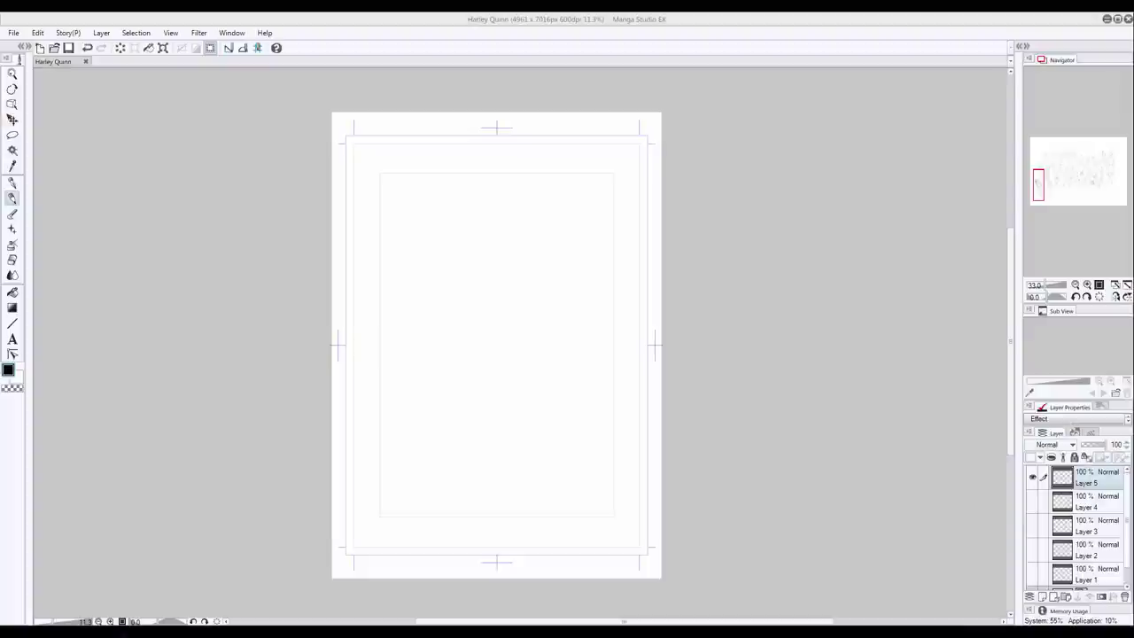
Step: Rename the drawing layer above the paper as Foundation
double_click(1086, 483)
text(S)
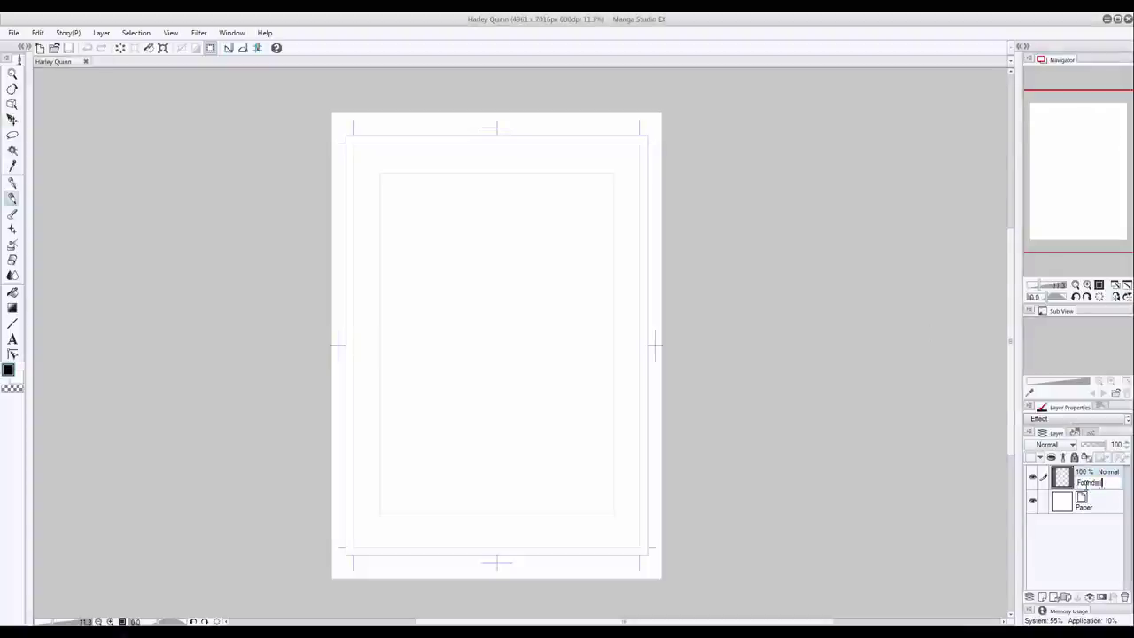
text(oundation)
key(Return)
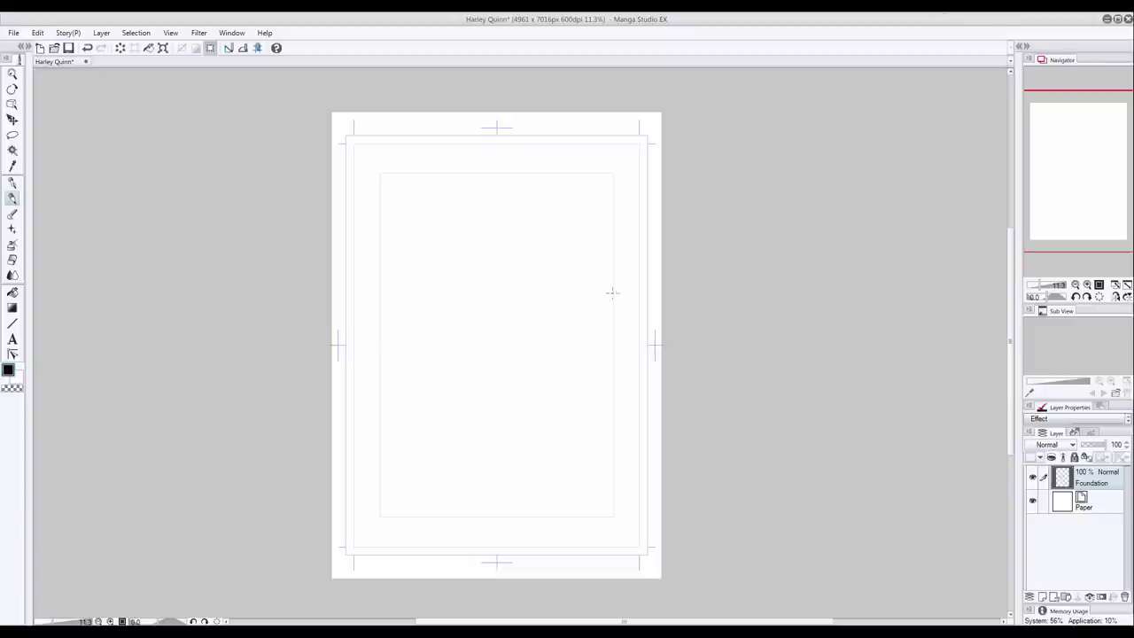
Step: Rough in the figure's tilted oval head with face guidelines, the neck and the shoulders using light pencil strokes
mouse_move(537, 214)
mouse_down()
mouse_move(534, 280)
mouse_move(549, 239)
mouse_move(522, 282)
mouse_move(547, 257)
mouse_up()
drag(511, 303, 531, 285)
mouse_move(452, 364)
mouse_down()
mouse_move(455, 406)
mouse_move(531, 425)
mouse_move(527, 479)
mouse_move(493, 485)
mouse_move(513, 468)
mouse_move(488, 478)
mouse_move(446, 574)
mouse_up()
click(12, 260)
click(12, 198)
key(Delete)
mouse_move(540, 215)
mouse_down()
mouse_move(504, 240)
mouse_move(538, 277)
mouse_up()
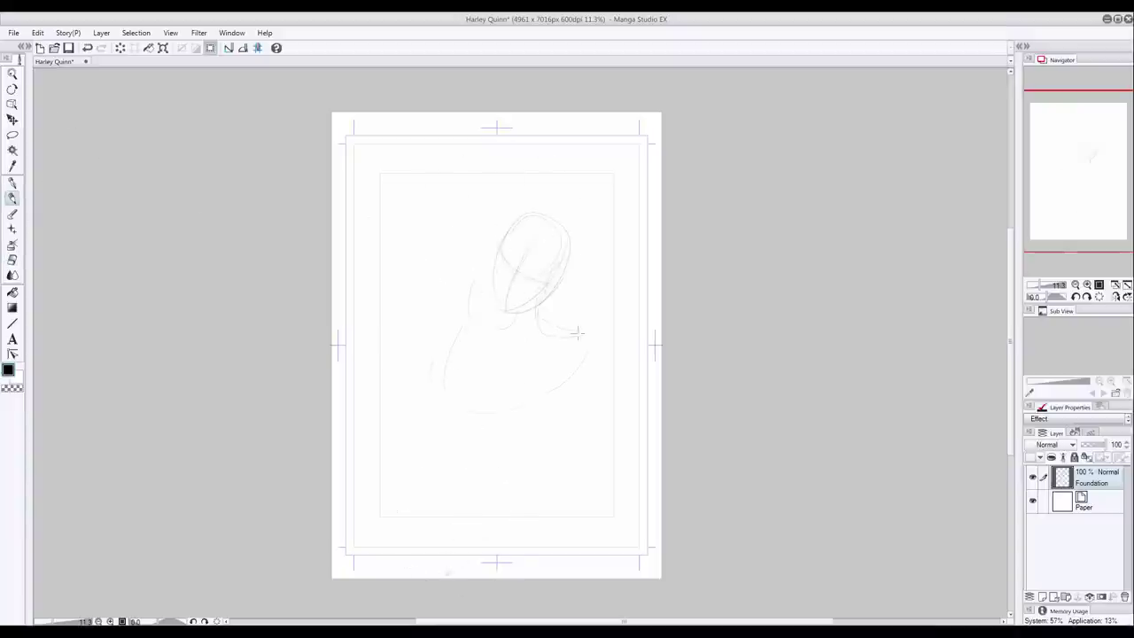
Step: Block in the figure's lower body and move the whole rough sketch up and slightly to the right on the page
mouse_move(576, 333)
mouse_down()
mouse_move(450, 354)
mouse_move(475, 442)
mouse_move(488, 448)
mouse_move(523, 424)
mouse_move(561, 454)
mouse_move(456, 442)
mouse_move(579, 480)
mouse_move(465, 456)
mouse_move(554, 426)
mouse_move(585, 491)
mouse_move(524, 513)
mouse_move(586, 521)
mouse_move(510, 545)
mouse_move(490, 501)
mouse_move(505, 548)
mouse_up()
click(13, 119)
drag(464, 279, 478, 243)
Step: Block in the hips and thighs and build up the chest, torso and face guidelines with loose curves
click(12, 197)
mouse_move(594, 417)
mouse_down()
mouse_move(577, 532)
mouse_move(530, 567)
mouse_up()
drag(514, 517, 478, 572)
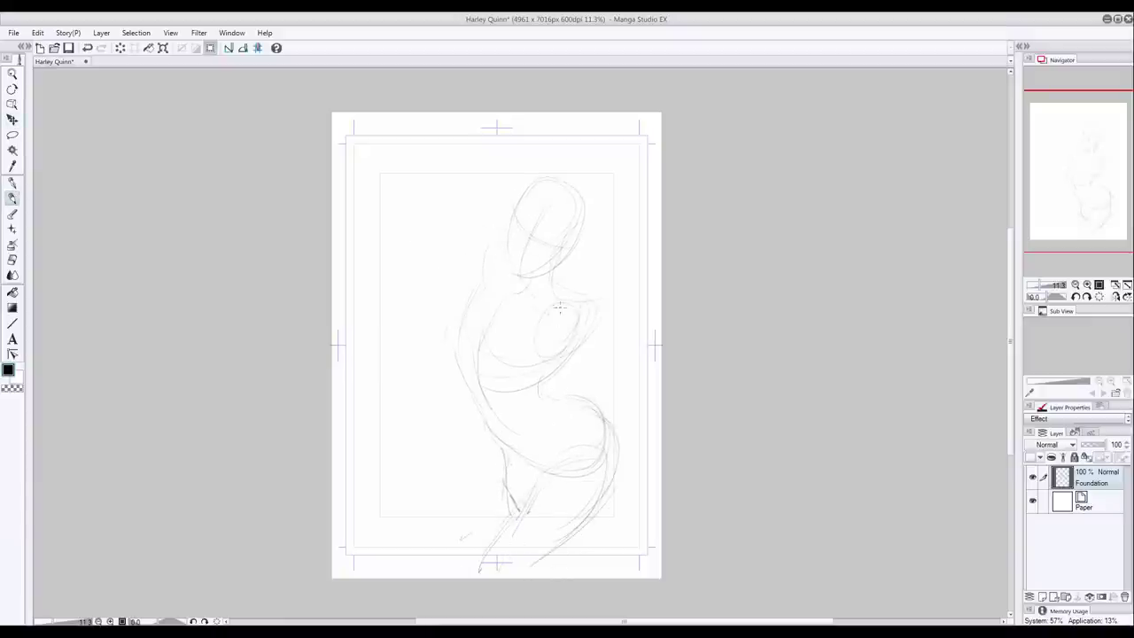
drag(467, 310, 506, 377)
drag(551, 234, 532, 240)
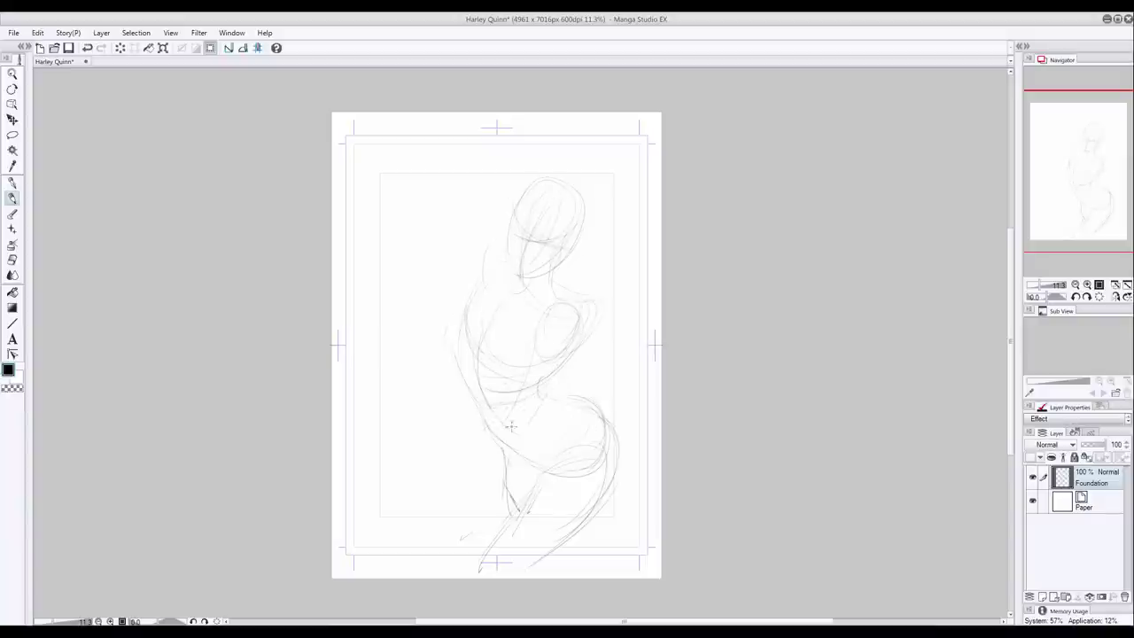
mouse_move(499, 466)
mouse_down()
mouse_move(492, 529)
mouse_move(448, 544)
mouse_up()
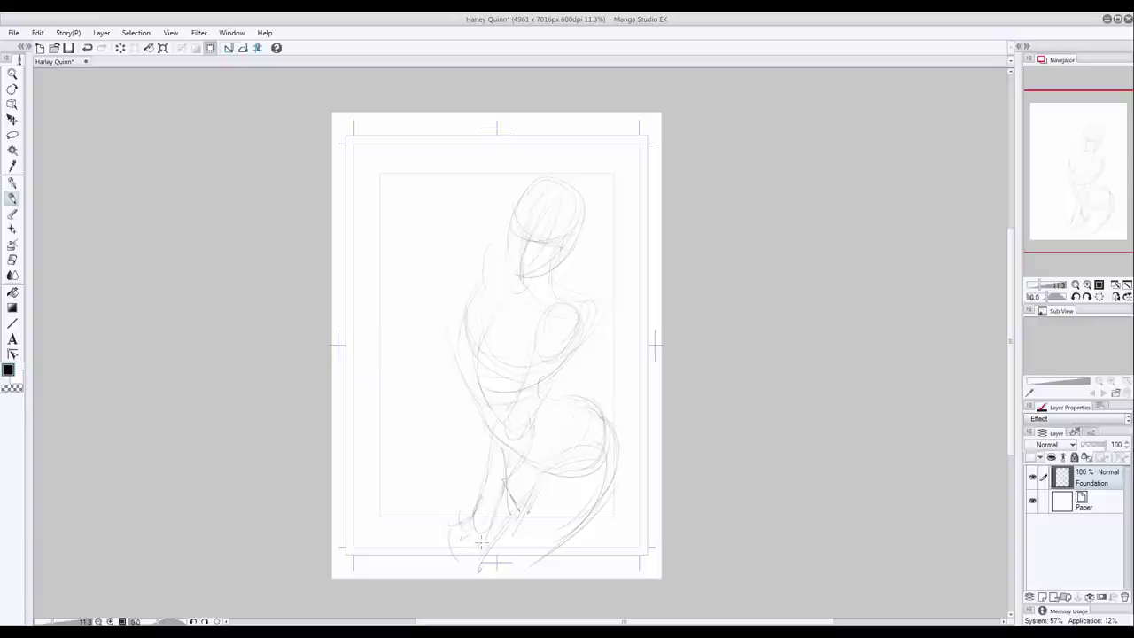
key(ctrl+z)
key(ctrl+z)
Step: Rough in the raised arm with a large cylindrical hammer head above it and the handle running down to the lower hand
drag(412, 282, 408, 303)
mouse_move(479, 157)
mouse_down()
mouse_move(377, 169)
mouse_move(367, 221)
mouse_move(392, 197)
mouse_move(477, 174)
mouse_move(476, 209)
mouse_up()
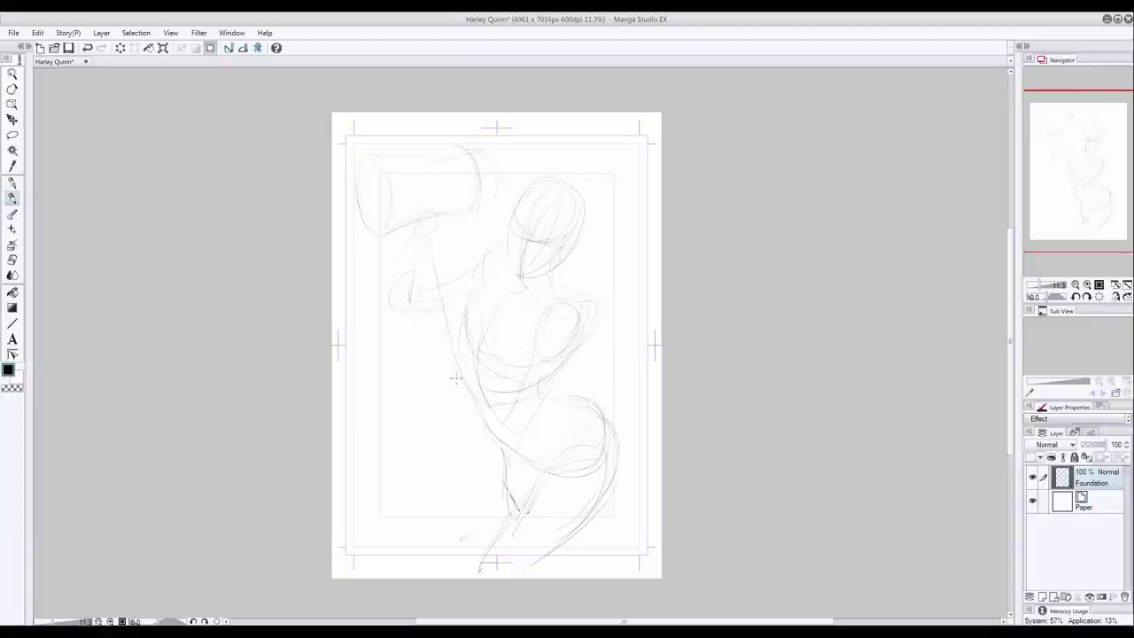
mouse_move(455, 361)
mouse_down()
mouse_move(482, 459)
mouse_move(503, 478)
mouse_move(461, 556)
mouse_up()
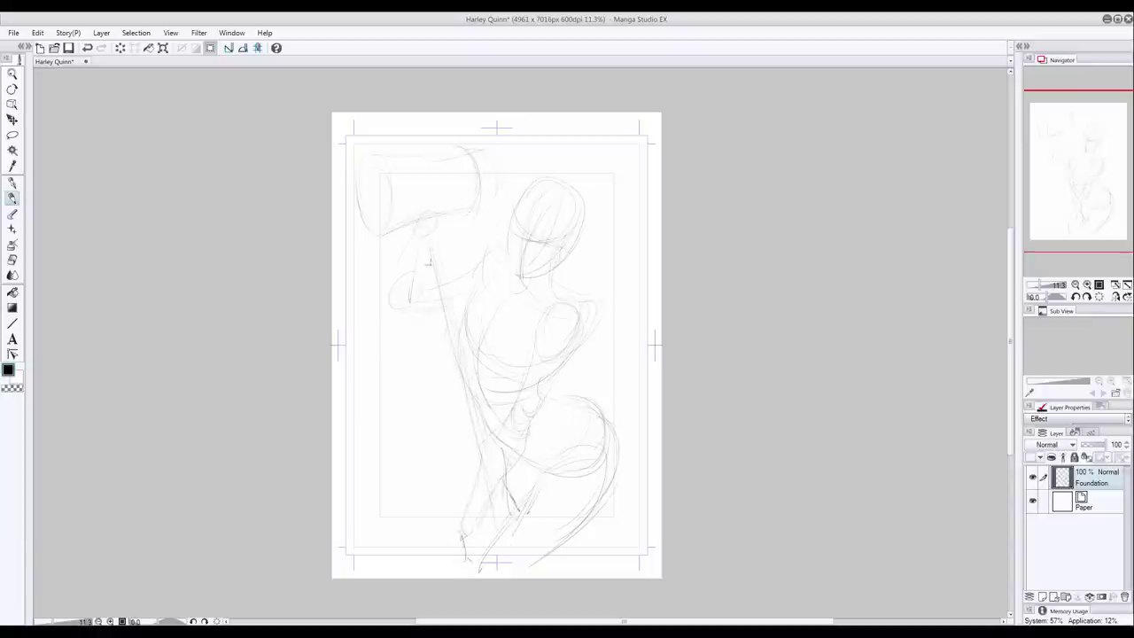
Step: Erase the rough hammer handle and redraw it as a straight shaft from the hammer head to the lower hand
key(e)
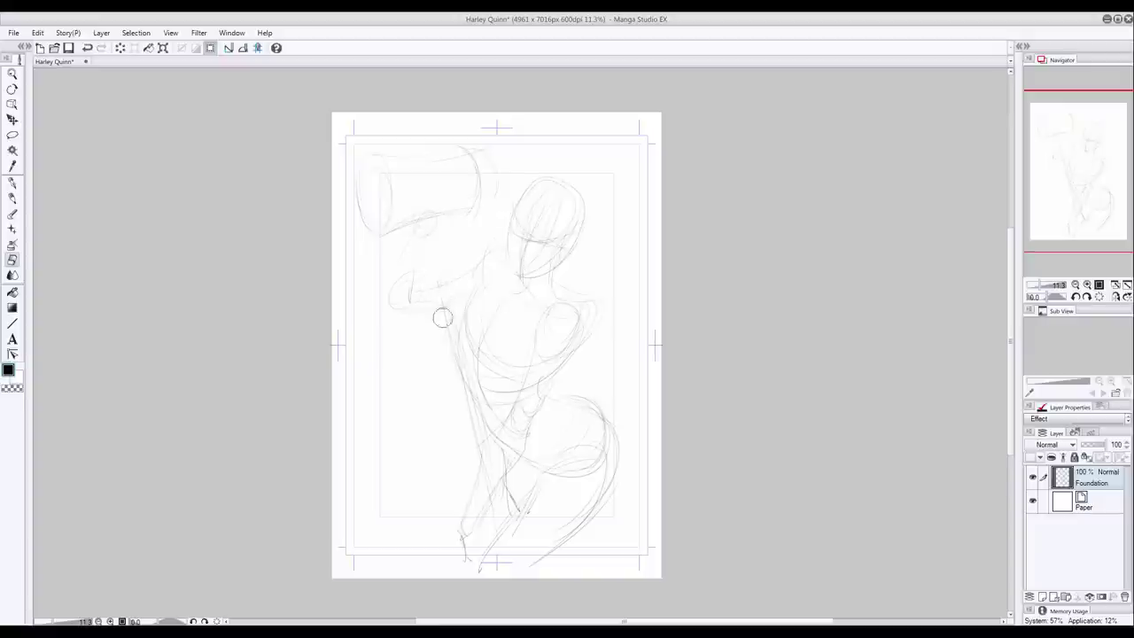
click(12, 199)
drag(434, 228, 446, 372)
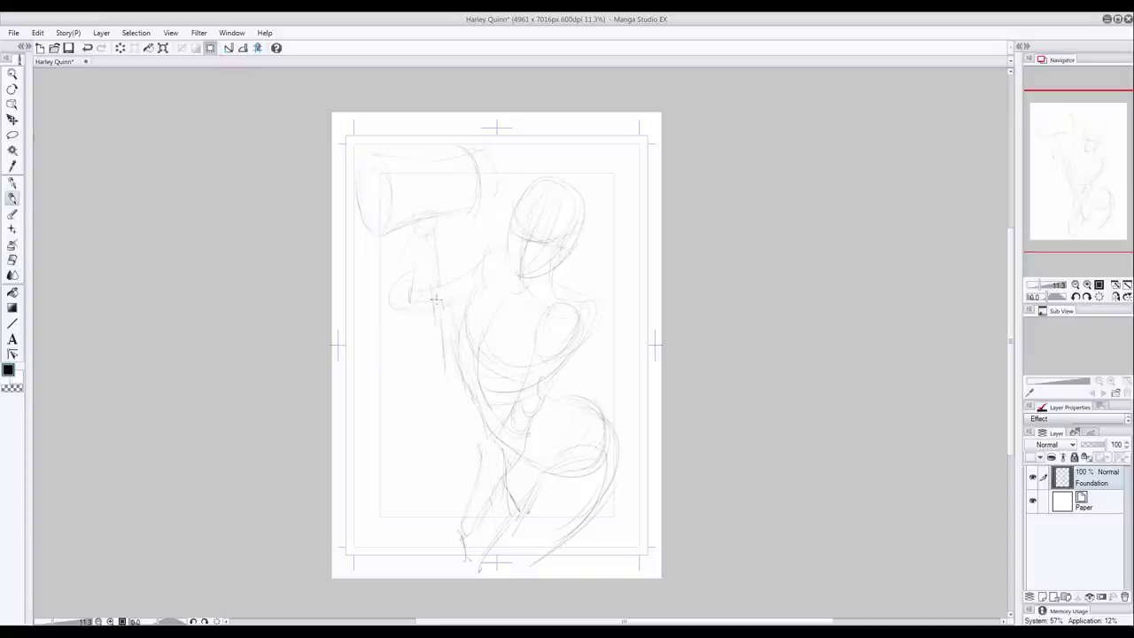
mouse_move(437, 299)
mouse_down()
mouse_move(460, 477)
mouse_move(472, 482)
mouse_up()
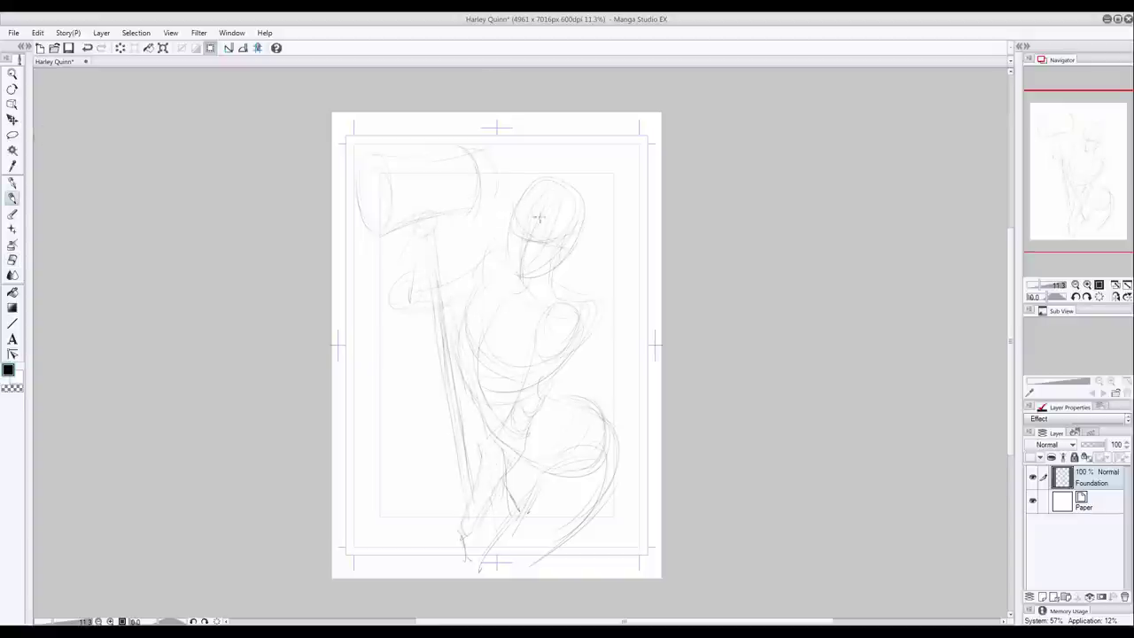
mouse_move(580, 189)
mouse_down()
mouse_move(519, 229)
mouse_move(549, 275)
mouse_up()
drag(518, 190, 527, 277)
key(ctrl+z)
mouse_move(560, 144)
mouse_down()
mouse_move(555, 174)
mouse_move(512, 218)
mouse_up()
key(ctrl+z)
key(ctrl+z)
key(ctrl+z)
key(ctrl+z)
Step: Redraw the head outline and face guidelines larger, and sketch the neck, shoulder and upper arm beneath it
drag(577, 188, 576, 249)
drag(528, 176, 509, 211)
drag(527, 263, 541, 265)
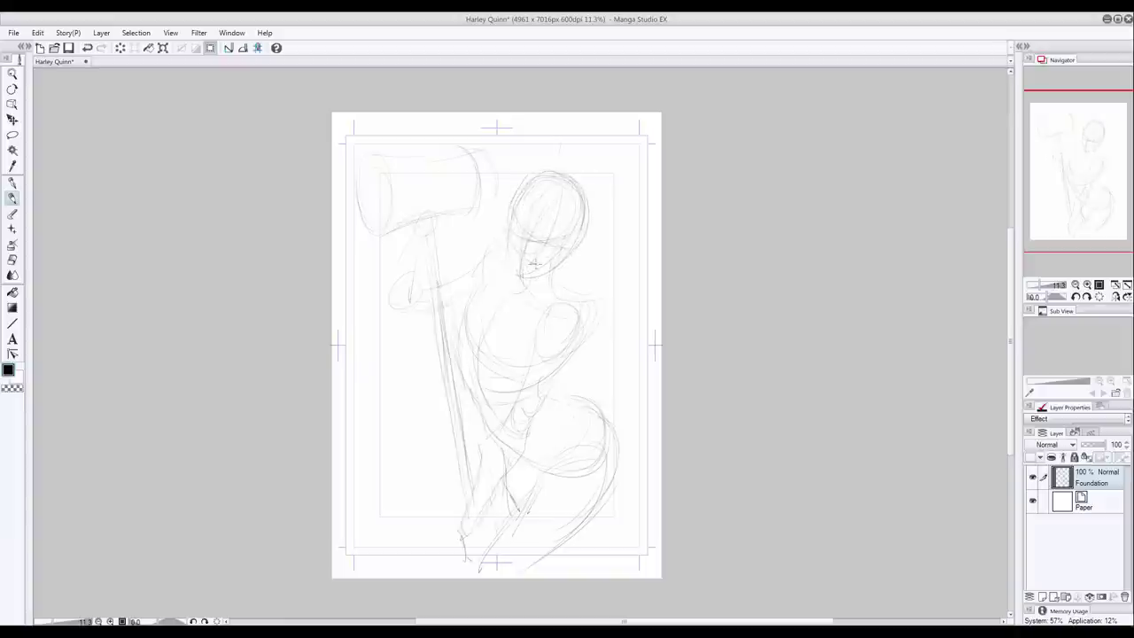
mouse_move(503, 200)
mouse_down()
mouse_move(516, 279)
mouse_move(576, 217)
mouse_move(521, 256)
mouse_move(555, 226)
mouse_up()
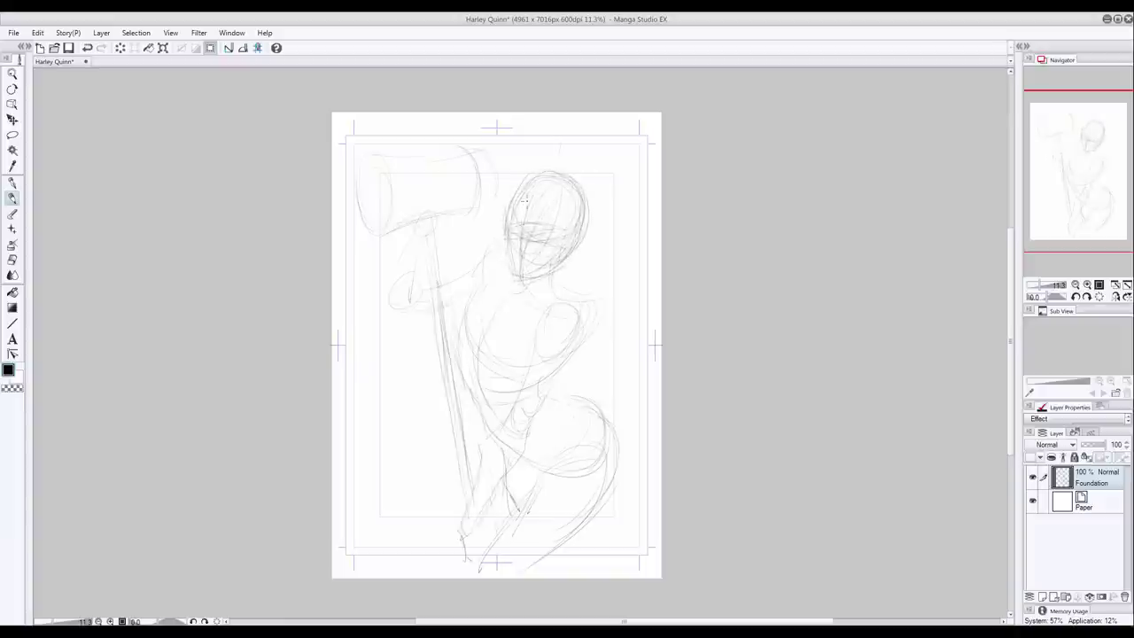
drag(551, 271, 589, 307)
drag(588, 310, 560, 367)
Step: Erase the stray lines around the head and redraw its side and jaw contours
key(e)
drag(588, 203, 581, 252)
drag(503, 256, 504, 212)
mouse_move(508, 207)
mouse_down()
mouse_move(525, 179)
mouse_move(558, 259)
mouse_up()
key(ctrl+z)
key(p)
drag(528, 181, 511, 223)
drag(585, 200, 560, 268)
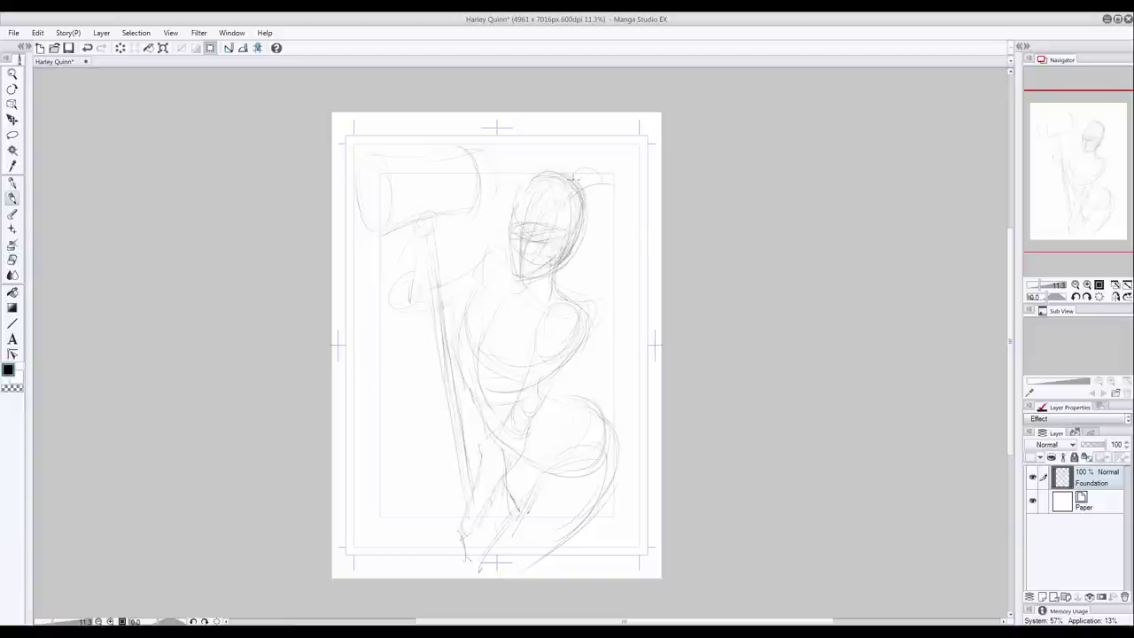
Step: Sketch the upper curve of the ponytail beside the hammer-free side of the head, undoing the last stray strokes
mouse_move(574, 176)
mouse_down()
mouse_move(616, 208)
mouse_move(613, 236)
mouse_up()
drag(613, 187, 622, 271)
drag(578, 245, 605, 304)
mouse_move(549, 400)
mouse_down()
mouse_move(602, 418)
mouse_move(609, 448)
mouse_up()
drag(613, 452, 564, 532)
mouse_move(604, 200)
mouse_down()
mouse_move(639, 263)
mouse_move(605, 382)
mouse_up()
key(ctrl+z)
key(ctrl+z)
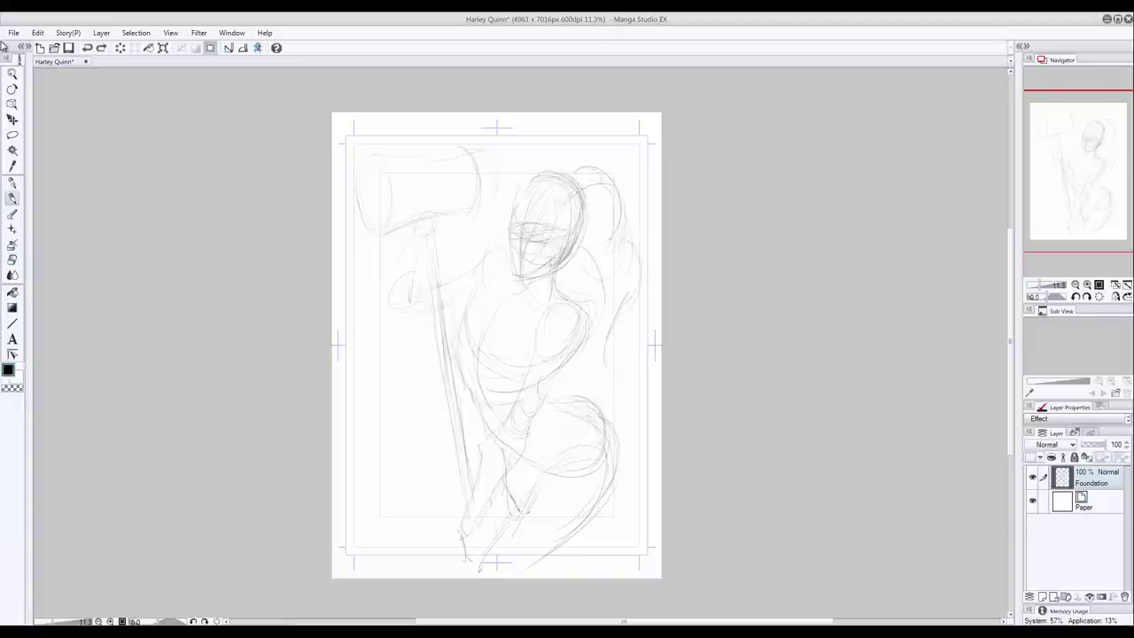
Step: Extend that ponytail down past the shoulder, add a second one behind the hammer side, and reinforce the jawline
mouse_move(623, 218)
mouse_down()
mouse_move(632, 304)
mouse_move(612, 358)
mouse_up()
drag(633, 328, 614, 362)
mouse_move(529, 168)
mouse_down()
mouse_move(501, 155)
mouse_move(475, 189)
mouse_move(480, 250)
mouse_up()
key(ctrl+z)
drag(558, 257, 518, 274)
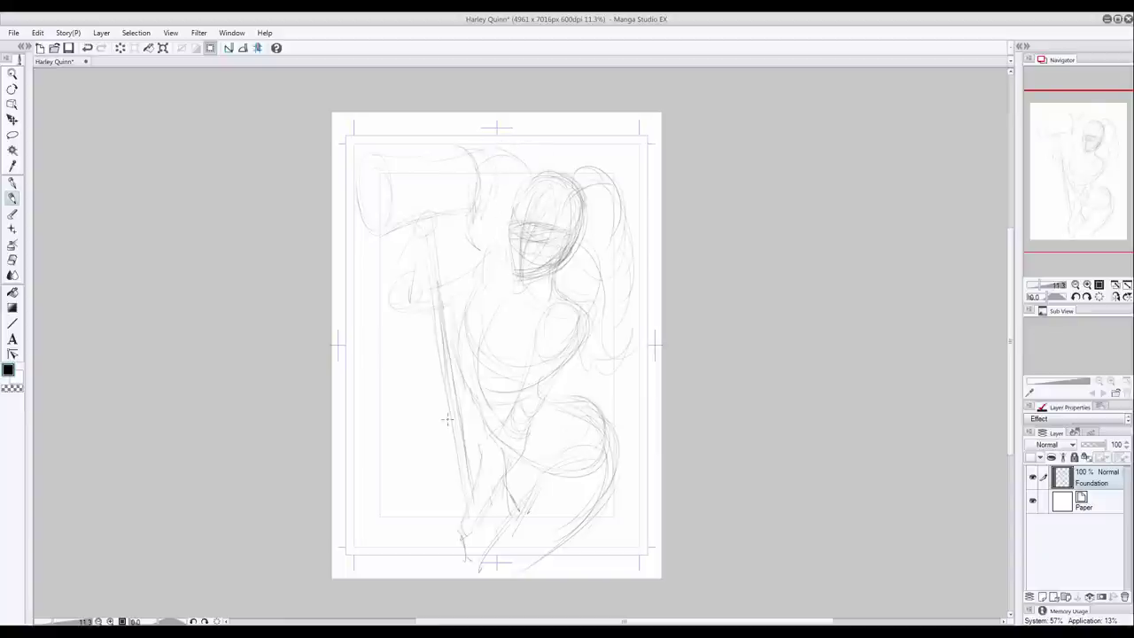
Step: Sketch the hand gripping the handle just below the hammer head, with its forearm and bent elbow
mouse_move(375, 156)
mouse_down()
mouse_move(388, 217)
mouse_move(431, 215)
mouse_up()
mouse_move(443, 234)
mouse_down()
mouse_move(446, 261)
mouse_move(395, 278)
mouse_move(437, 215)
mouse_move(440, 253)
mouse_move(408, 235)
mouse_move(414, 276)
mouse_move(389, 295)
mouse_up()
mouse_move(420, 267)
mouse_down()
mouse_move(393, 281)
mouse_move(429, 321)
mouse_up()
drag(387, 306, 413, 336)
Step: Redraw the hammer head's round striking face wider and flare its top and bottom edges outward
drag(386, 154, 390, 228)
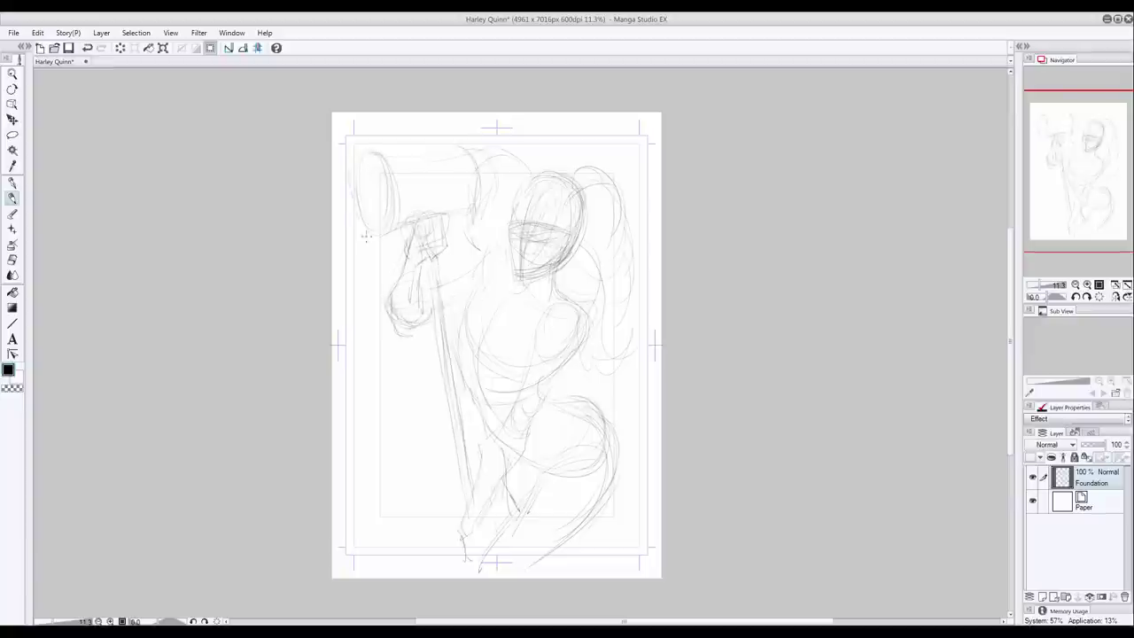
drag(351, 184, 377, 245)
drag(357, 158, 364, 243)
drag(372, 175, 377, 239)
drag(353, 154, 445, 146)
drag(368, 173, 382, 233)
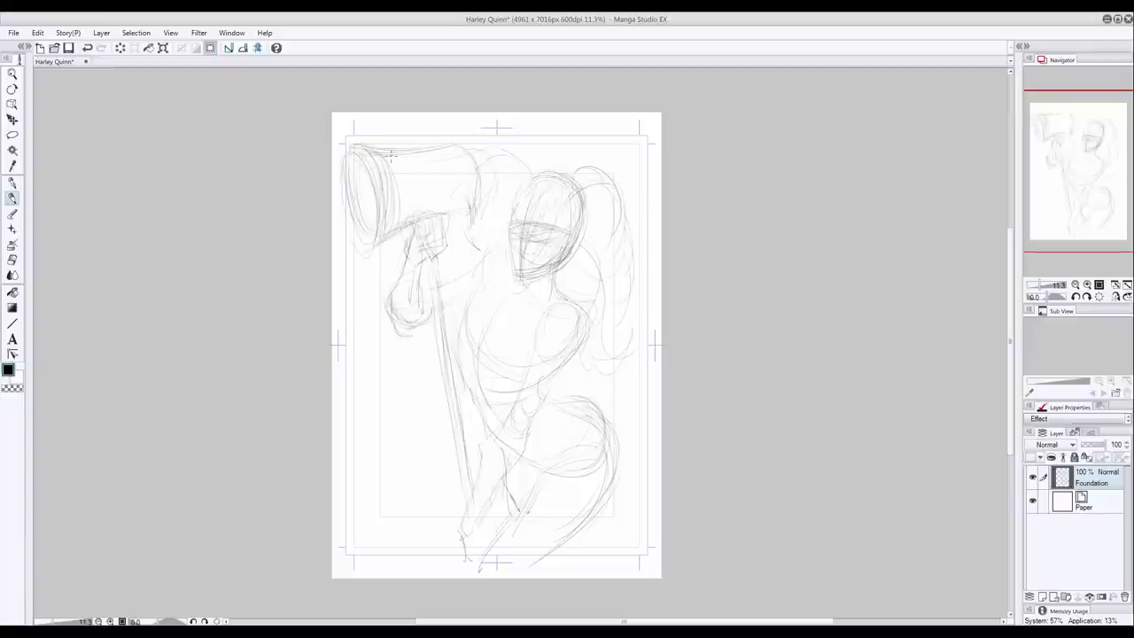
Step: Darken the face's centre line and shift the whole sketch slightly up and to the right on the page
drag(533, 196, 522, 266)
key(k)
drag(495, 336, 506, 325)
Step: Erase the hammer head's striking face and top edge and redraw them larger and higher on the page
key(e)
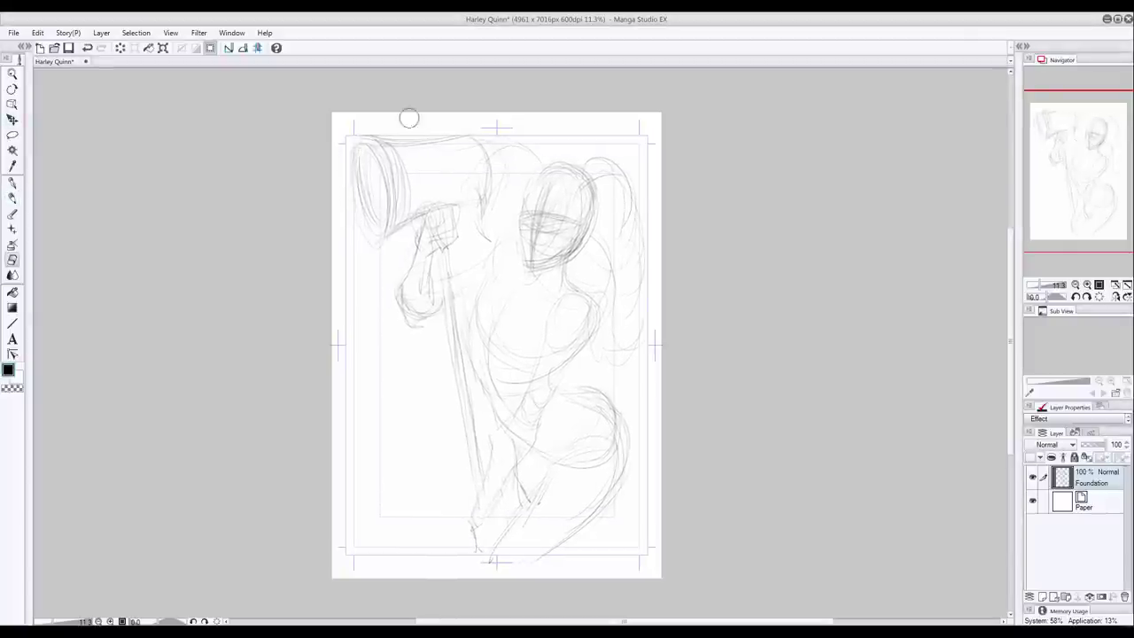
mouse_move(363, 149)
mouse_down()
mouse_move(351, 169)
mouse_move(395, 216)
mouse_up()
key(p)
drag(477, 138, 488, 160)
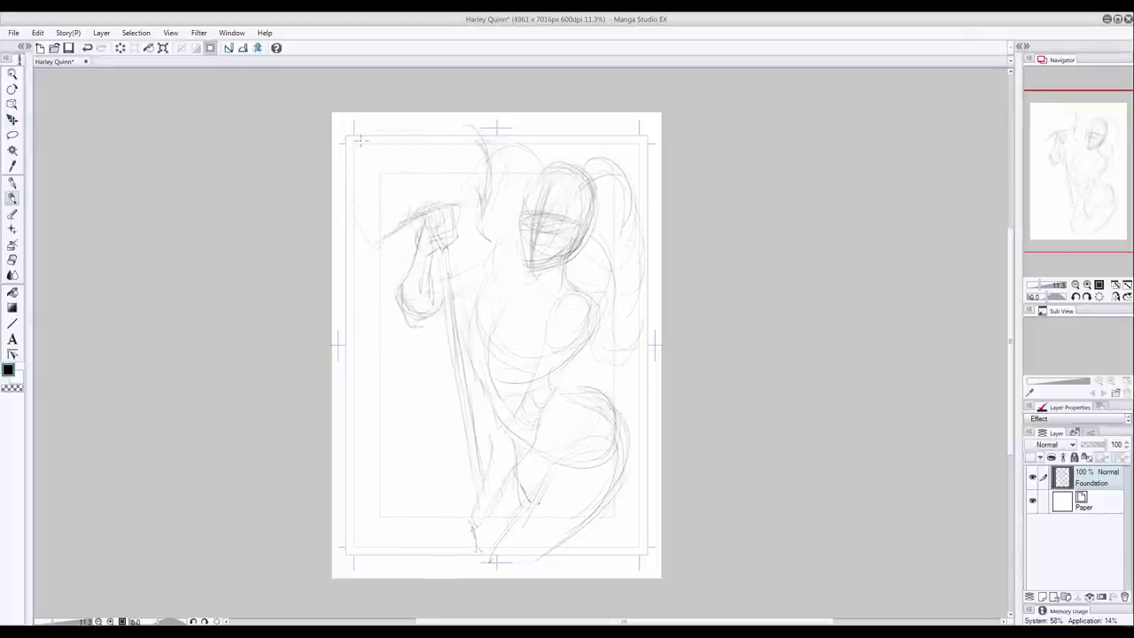
mouse_move(360, 139)
mouse_down()
mouse_move(382, 233)
mouse_move(352, 207)
mouse_up()
drag(378, 142, 387, 233)
mouse_move(367, 122)
mouse_down()
mouse_move(402, 193)
mouse_move(375, 249)
mouse_up()
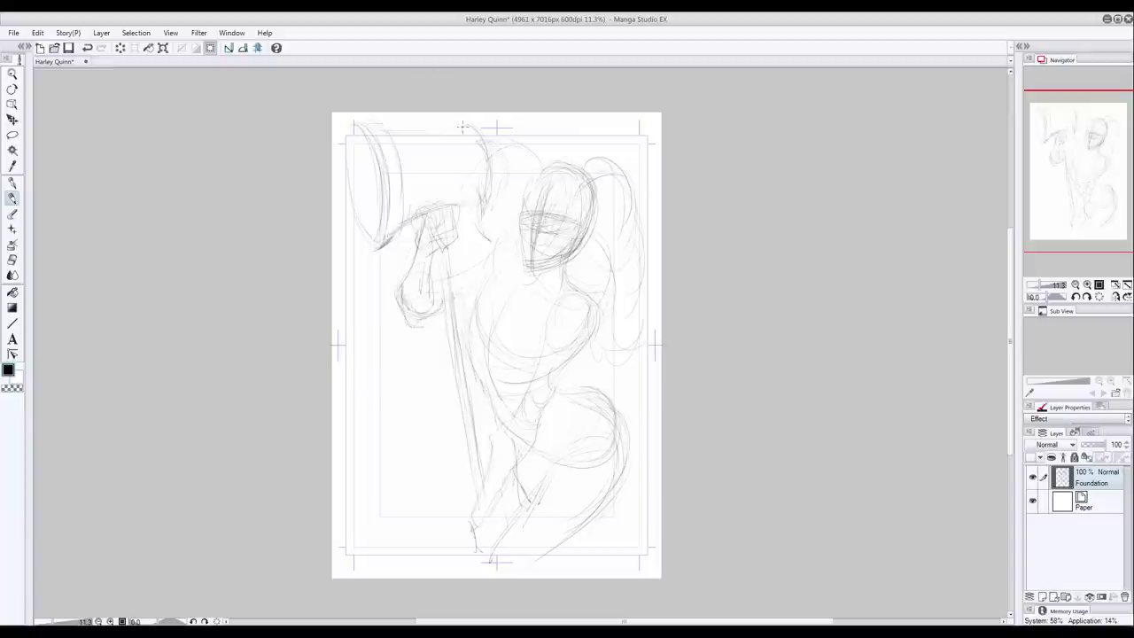
drag(461, 127, 489, 142)
Step: Lower the top contour of the head and erase the tip of the chin to shorten the face
mouse_move(526, 204)
mouse_down()
mouse_move(581, 182)
mouse_move(578, 161)
mouse_up()
click(10, 259)
drag(552, 266, 532, 271)
click(11, 200)
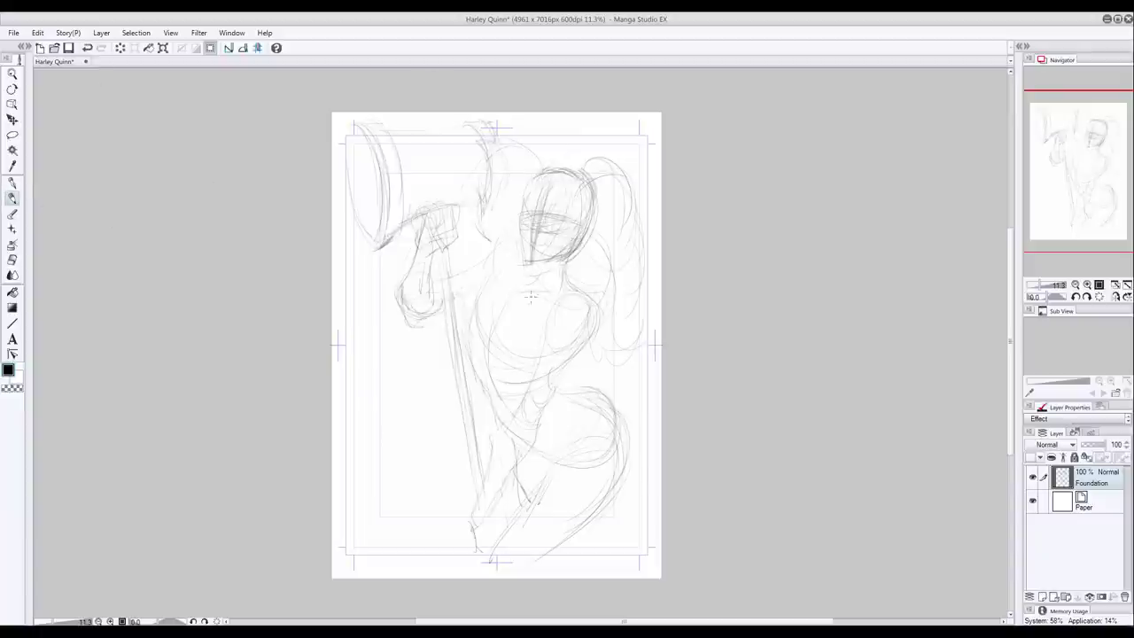
Step: Define the underside of the chest, the raised shoulder and the side of the torso with darker strokes
drag(507, 351, 541, 361)
mouse_move(492, 279)
mouse_down()
mouse_move(466, 297)
mouse_move(473, 339)
mouse_up()
mouse_move(478, 295)
mouse_down()
mouse_move(454, 304)
mouse_move(478, 344)
mouse_move(537, 368)
mouse_up()
drag(488, 334, 494, 365)
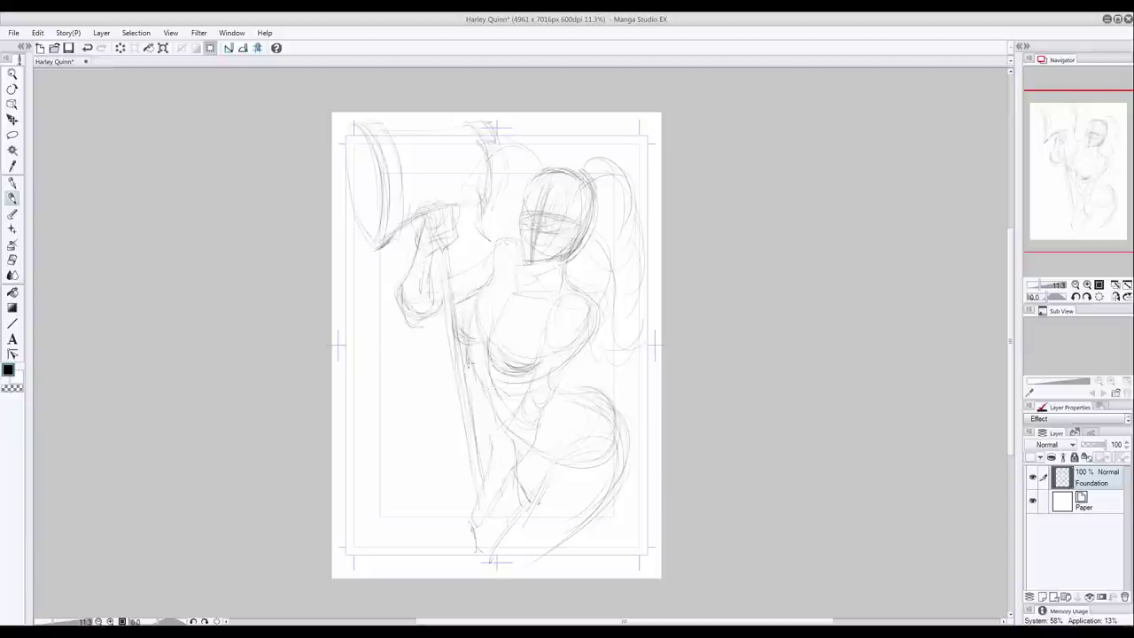
Step: Erase the outer contour of the hip and thigh to slim it down
click(12, 259)
drag(581, 388, 627, 457)
click(12, 197)
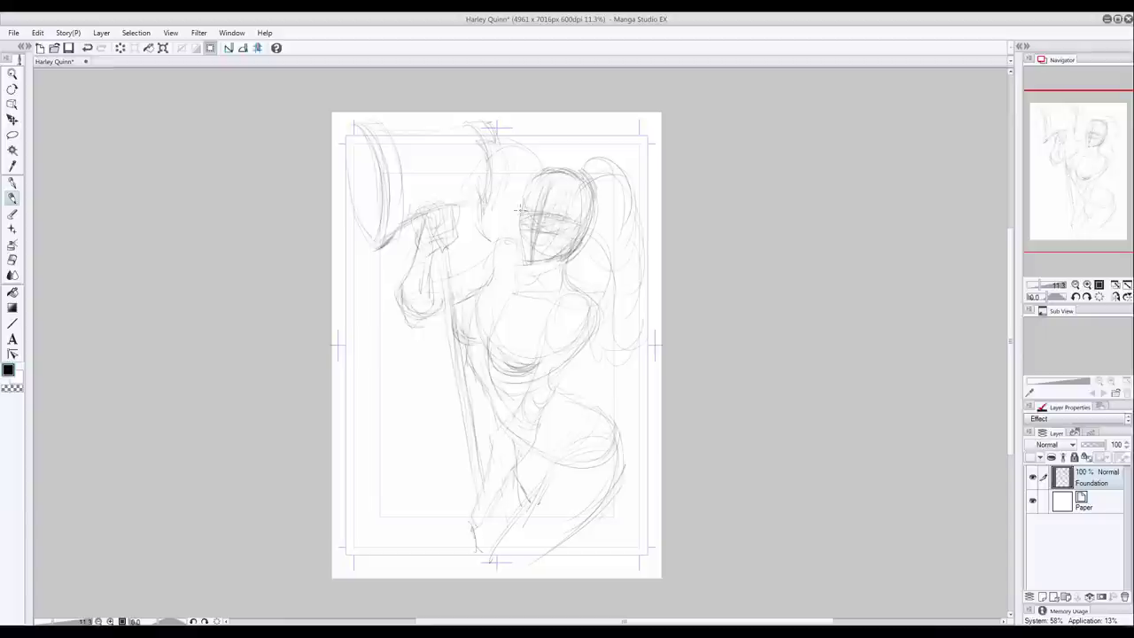
Step: Reinforce the face guidelines and define the gripping hand, the lower hand on the handle and the forearm at the waist
drag(579, 197, 573, 241)
drag(525, 215, 560, 214)
drag(422, 207, 436, 256)
mouse_move(479, 494)
mouse_down()
mouse_move(470, 525)
mouse_move(478, 546)
mouse_move(509, 526)
mouse_up()
drag(549, 398, 536, 433)
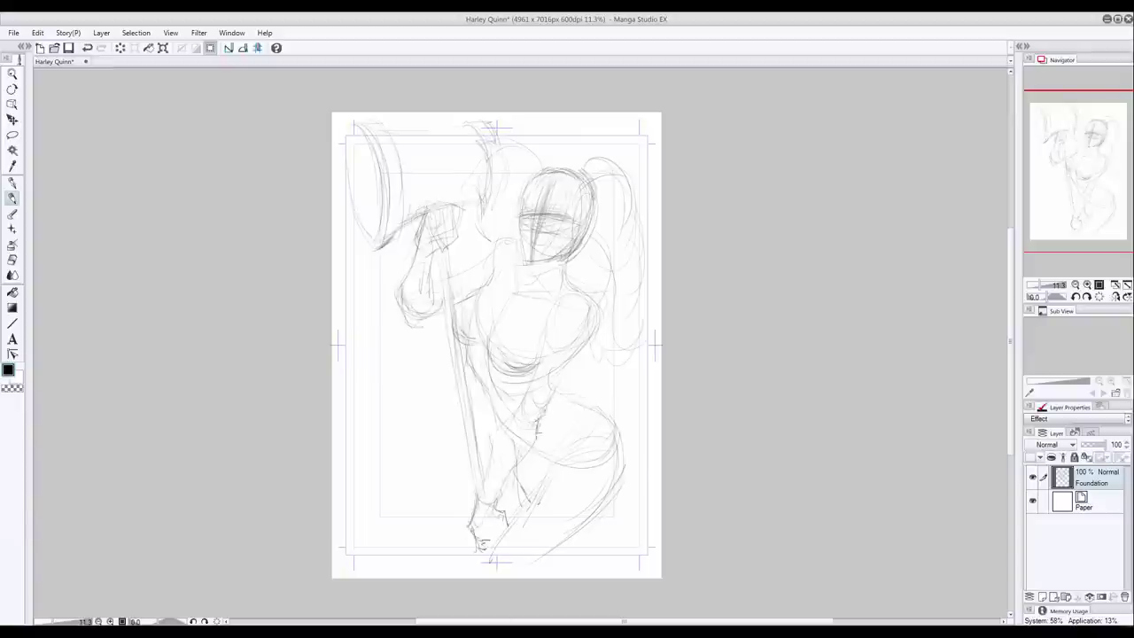
Step: Add a new layer on top and lower the Foundation layer's opacity to 33%
click(1043, 597)
click(1098, 490)
click(1091, 445)
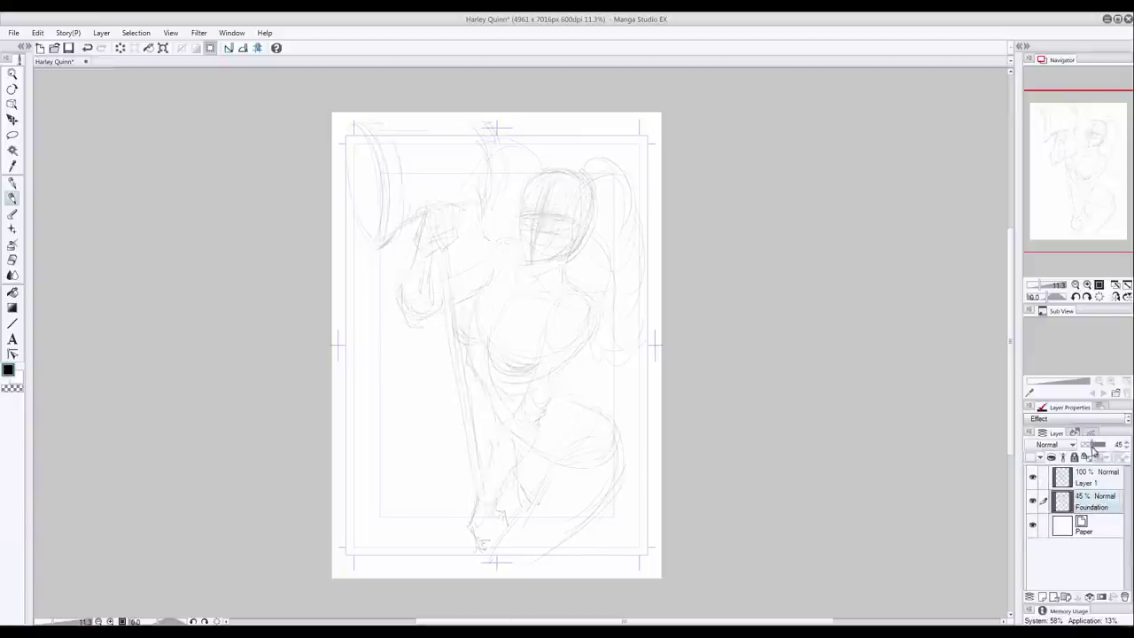
scroll(660, 273, up, 5)
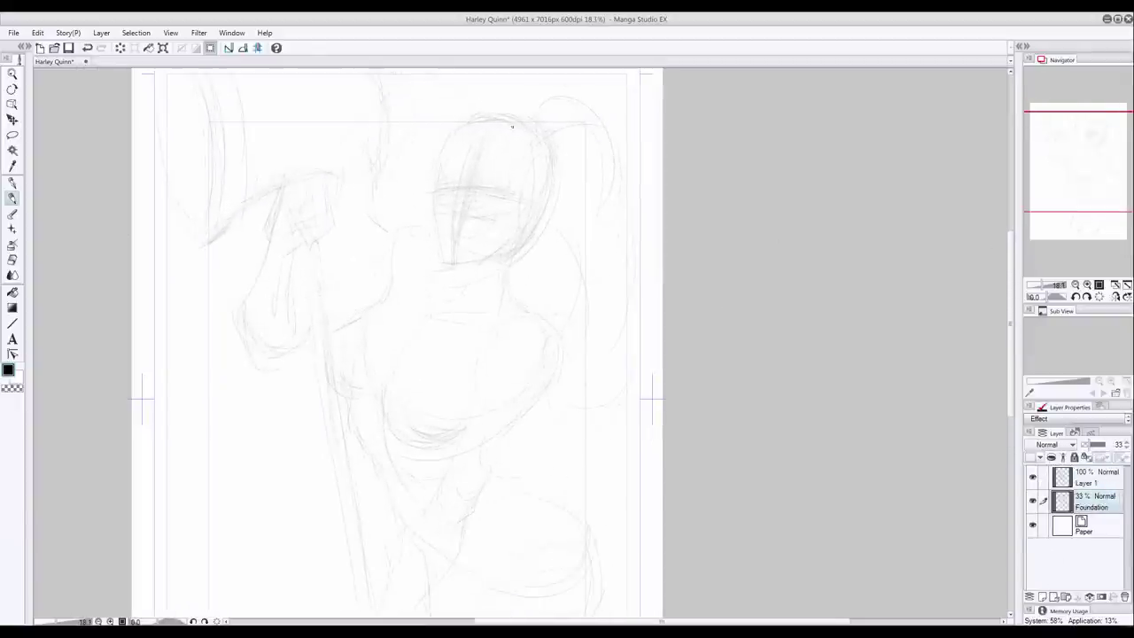
Step: Rename the new top layer as Sketch
double_click(1091, 484)
text(Sketch)
key(Return)
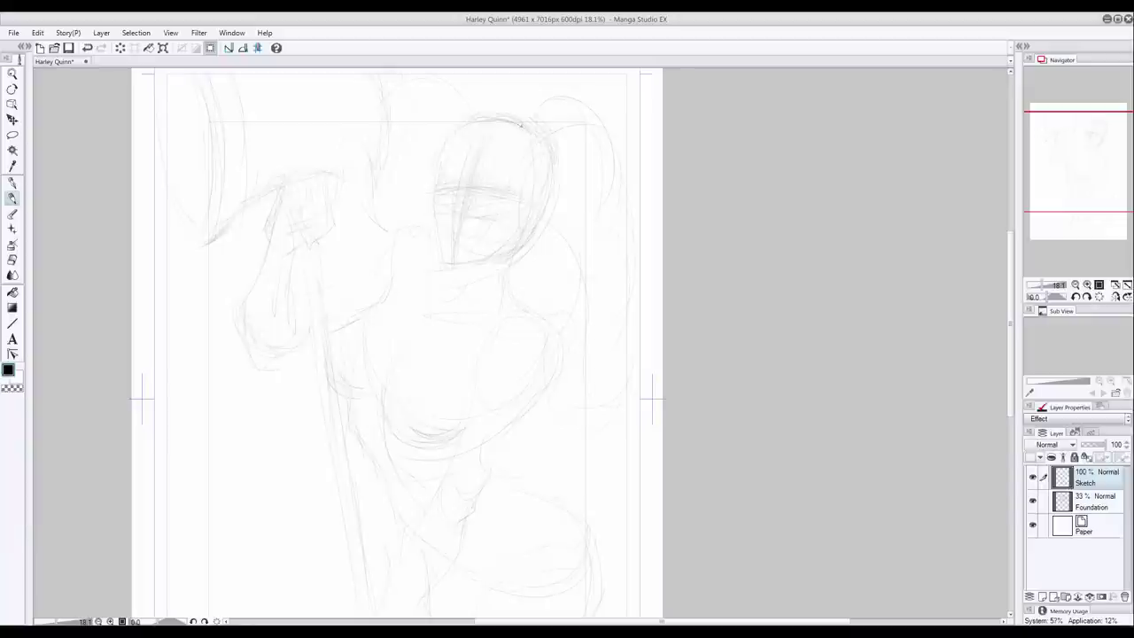
mouse_move(528, 133)
mouse_down()
mouse_move(535, 202)
mouse_move(501, 241)
mouse_move(457, 252)
mouse_up()
mouse_move(525, 123)
mouse_down()
mouse_move(451, 131)
mouse_move(428, 204)
mouse_move(485, 250)
mouse_up()
click(12, 261)
drag(498, 142, 492, 301)
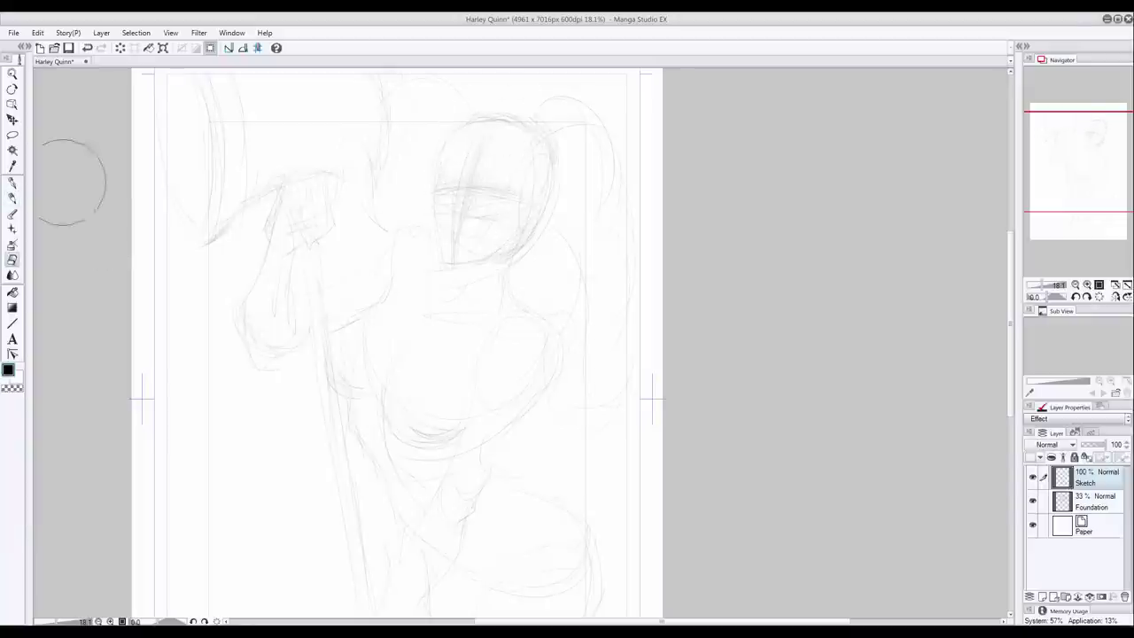
Step: Draw the head as a clean, nearly circular outline over the foundation on the Sketch layer
click(12, 198)
mouse_move(483, 119)
mouse_down()
mouse_move(531, 135)
mouse_move(528, 239)
mouse_move(464, 252)
mouse_up()
mouse_move(532, 120)
mouse_down()
mouse_move(500, 122)
mouse_move(434, 161)
mouse_up()
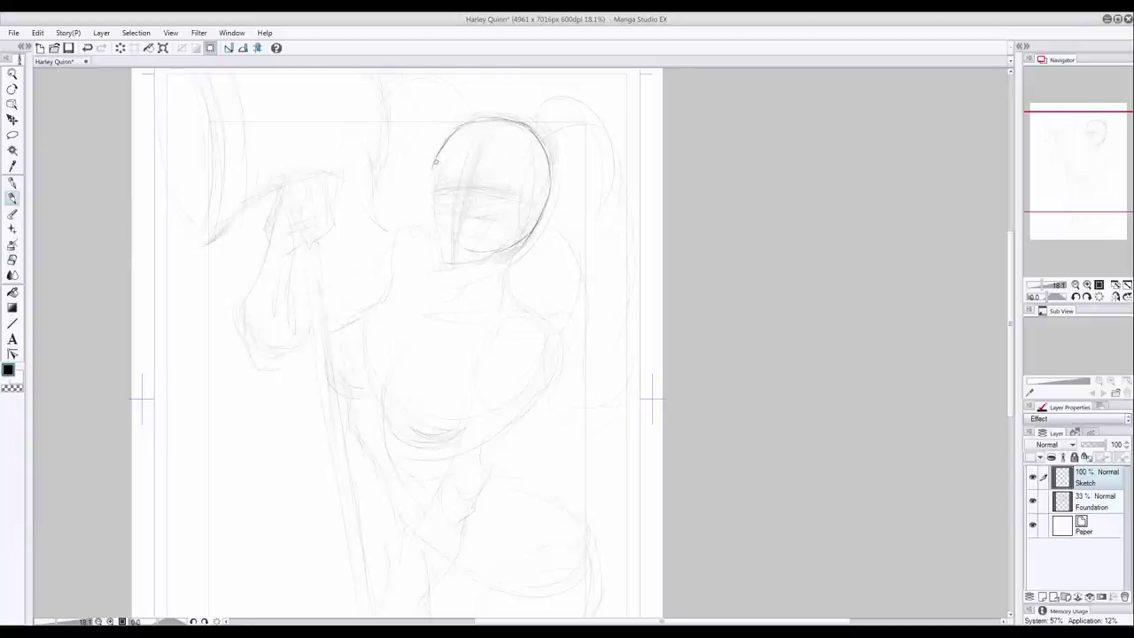
drag(504, 245, 455, 254)
drag(433, 160, 428, 212)
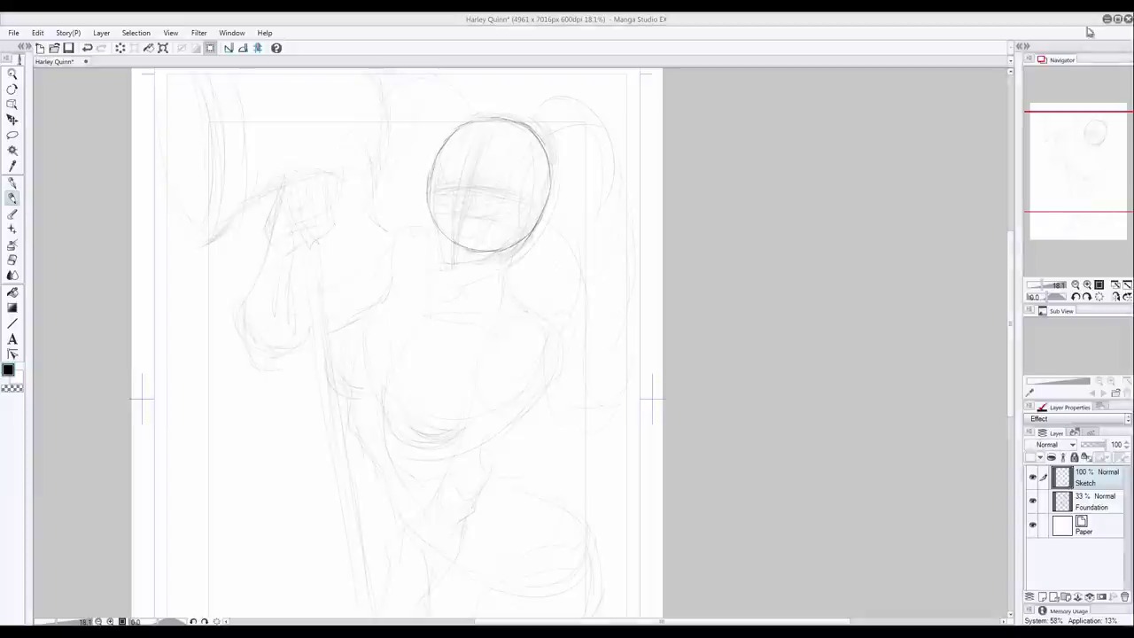
Step: Add the curved vertical centre line, two horizontal brow and eye guidelines, and the side-of-head oval with its cross lines
drag(481, 146, 458, 246)
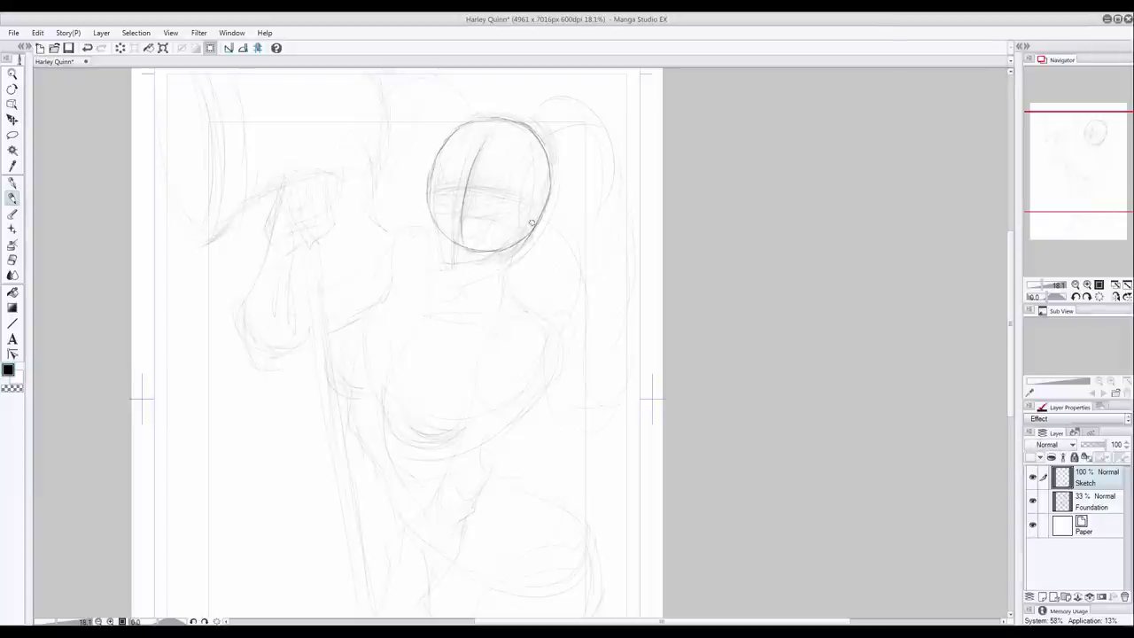
mouse_move(455, 176)
mouse_down()
mouse_move(517, 181)
mouse_move(432, 179)
mouse_up()
mouse_move(544, 166)
mouse_down()
mouse_move(520, 232)
mouse_move(529, 225)
mouse_up()
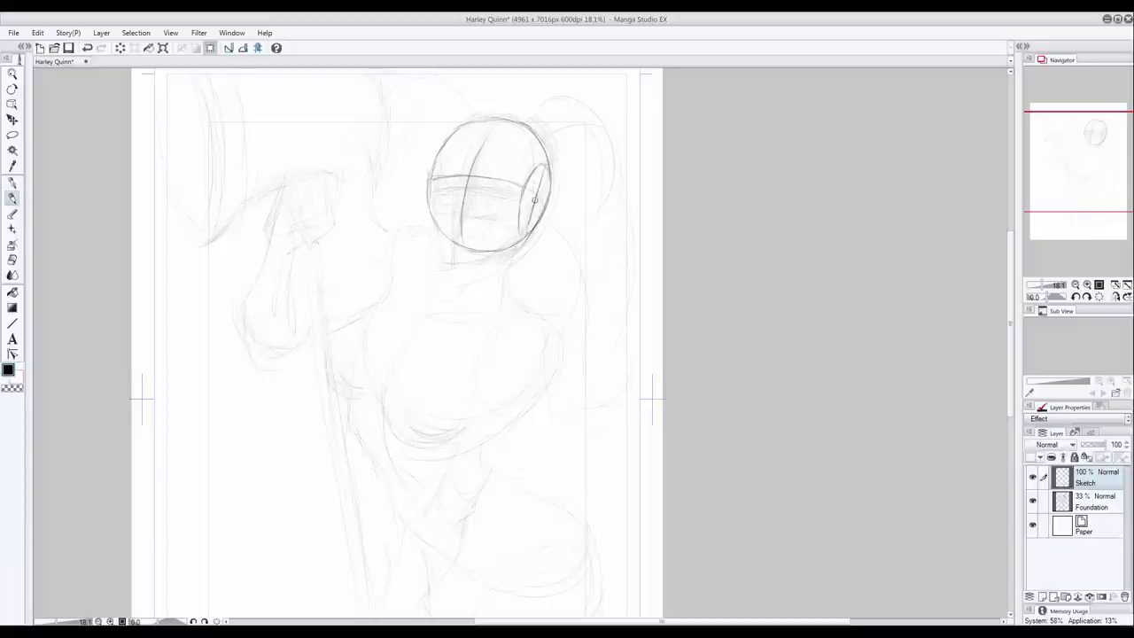
mouse_move(521, 183)
mouse_down()
mouse_move(549, 211)
mouse_move(433, 189)
mouse_move(459, 188)
mouse_move(459, 239)
mouse_up()
mouse_move(534, 209)
mouse_down()
mouse_move(526, 234)
mouse_move(531, 204)
mouse_up()
drag(540, 219, 521, 232)
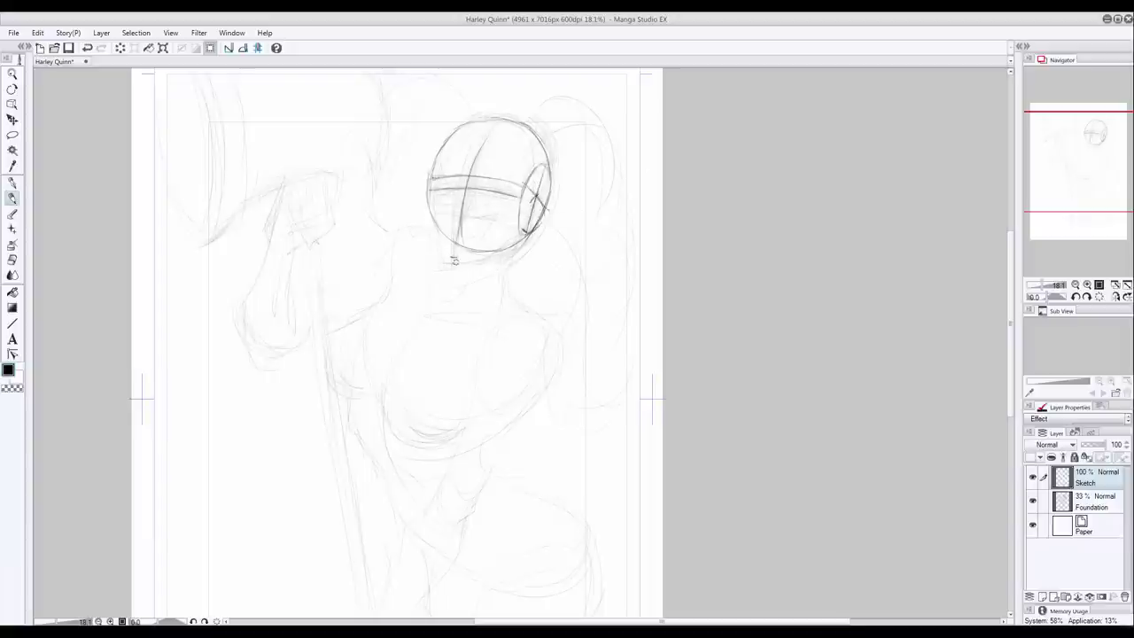
Step: Clean up the chin mark and draw the jaw, neck and shoulder lines, undoing the last stroke
click(11, 261)
drag(458, 258, 451, 260)
click(11, 199)
mouse_move(430, 184)
mouse_down()
mouse_move(448, 261)
mouse_move(519, 250)
mouse_move(494, 287)
mouse_move(445, 281)
mouse_up()
mouse_move(509, 260)
mouse_down()
mouse_move(502, 290)
mouse_move(549, 330)
mouse_move(535, 406)
mouse_up()
key(ctrl+z)
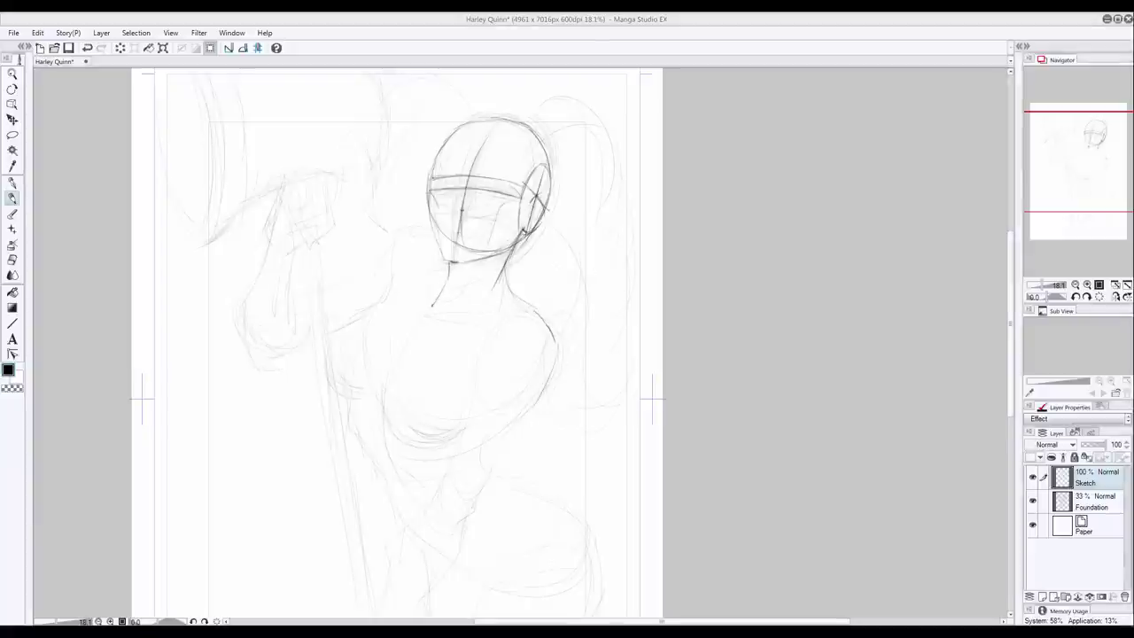
Step: Draw the collarbone, the shoulder line of the raised arm and the chest curve beneath it on the Sketch layer
drag(514, 323, 430, 310)
key(ctrl+z)
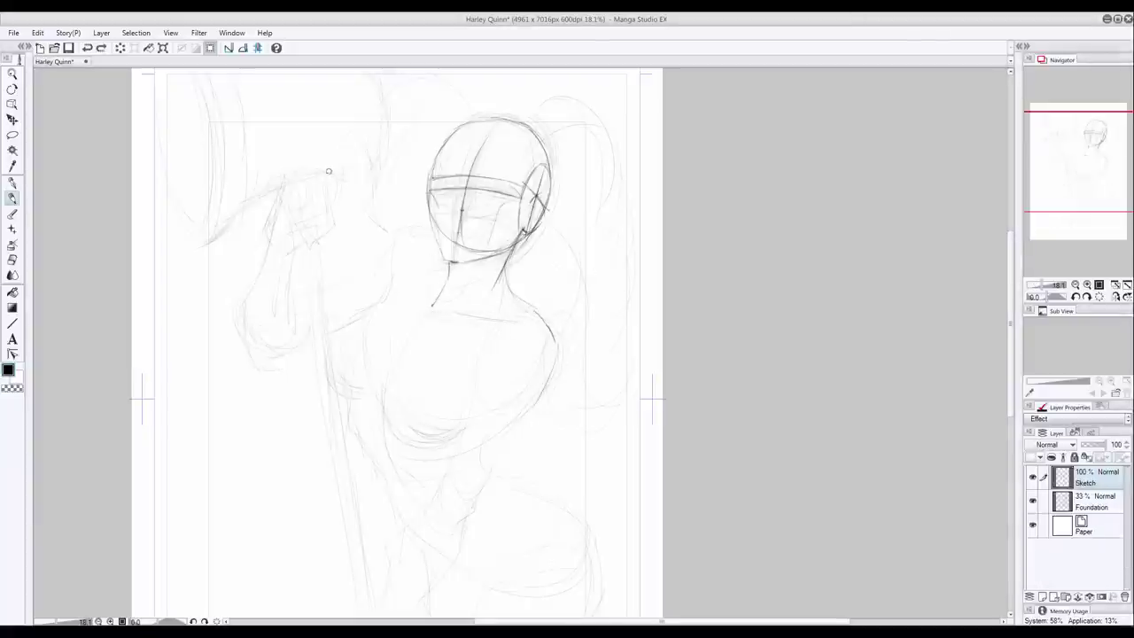
mouse_move(525, 321)
mouse_down()
mouse_move(431, 316)
mouse_move(408, 225)
mouse_up()
drag(331, 334, 346, 394)
Step: Draw the lowered arm's inner and outer contours from the shoulder down to the wrist and fist
drag(485, 383, 430, 511)
scroll(967, 309, down, 3)
drag(527, 270, 379, 551)
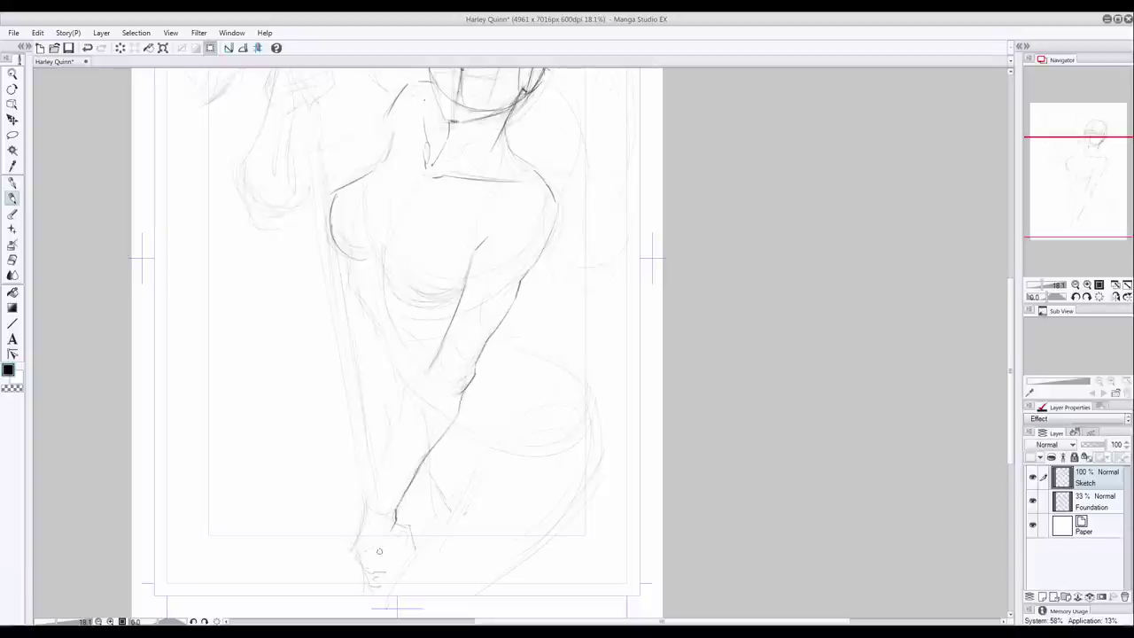
drag(435, 354, 400, 410)
mouse_move(360, 511)
mouse_down()
mouse_move(354, 561)
mouse_move(379, 589)
mouse_up()
drag(469, 379, 409, 483)
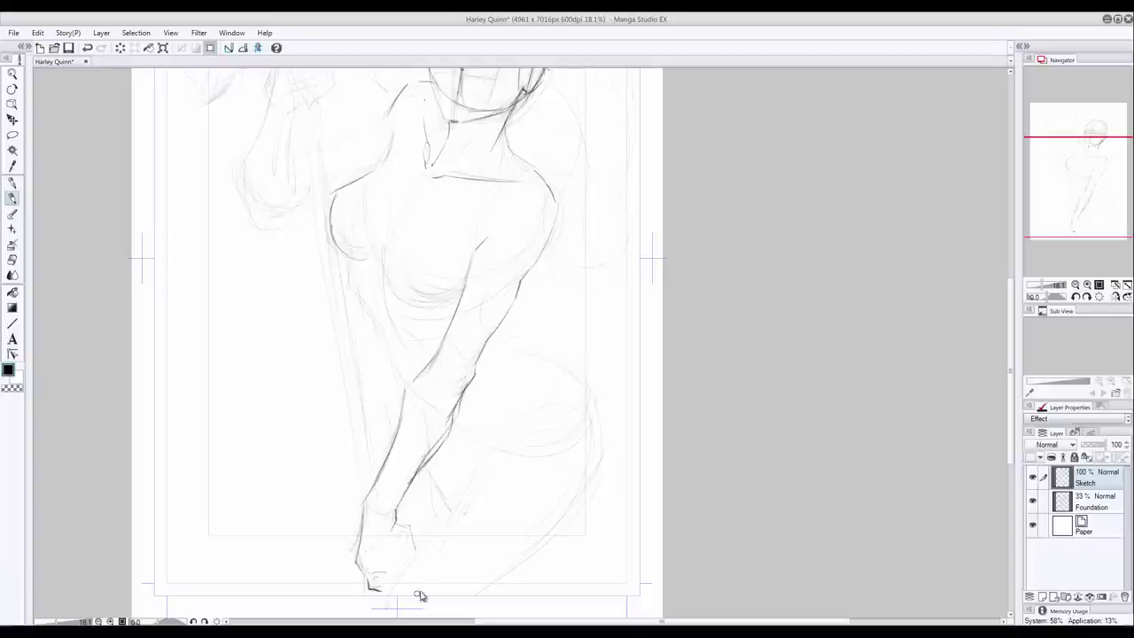
Step: Undo the last forearm stroke, clean up the lowered forearm's outer line and redraw it with light muscle lines
key(ctrl+z)
key(e)
key(p)
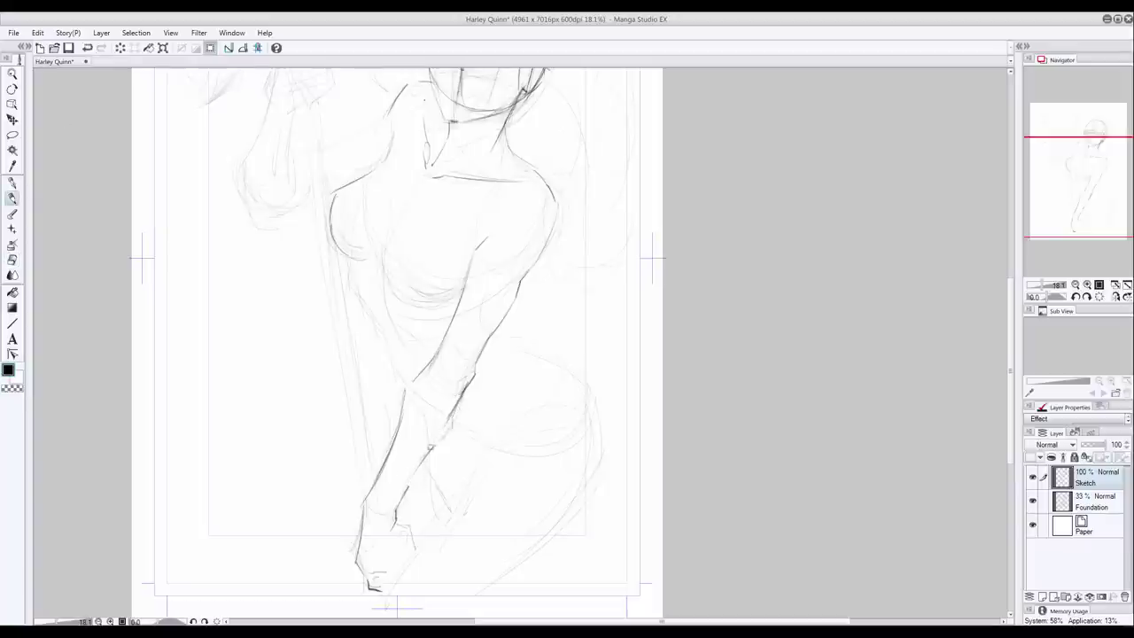
drag(424, 380, 405, 418)
key(ctrl+z)
mouse_move(401, 472)
mouse_down()
mouse_move(406, 462)
mouse_move(390, 481)
mouse_up()
Step: Draw the side of the waist, the large hip and thigh curve, and the inner thigh lines
scroll(349, 287, down, 1)
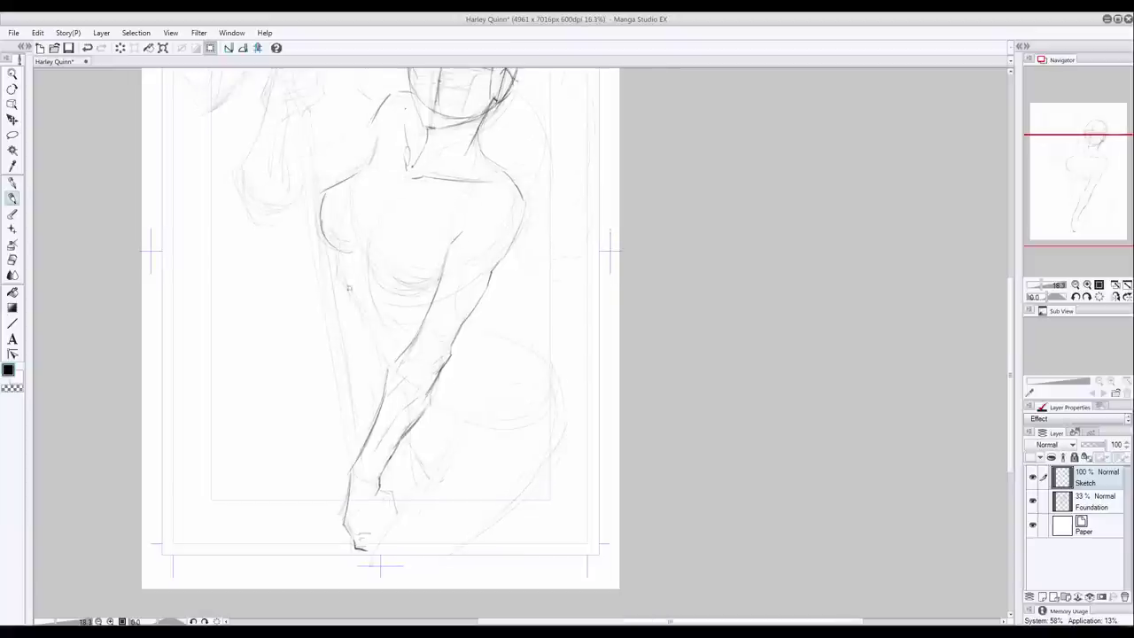
drag(342, 289, 371, 336)
mouse_move(496, 342)
mouse_down()
mouse_move(532, 358)
mouse_move(542, 407)
mouse_move(556, 388)
mouse_move(556, 413)
mouse_move(507, 500)
mouse_move(532, 478)
mouse_move(434, 558)
mouse_up()
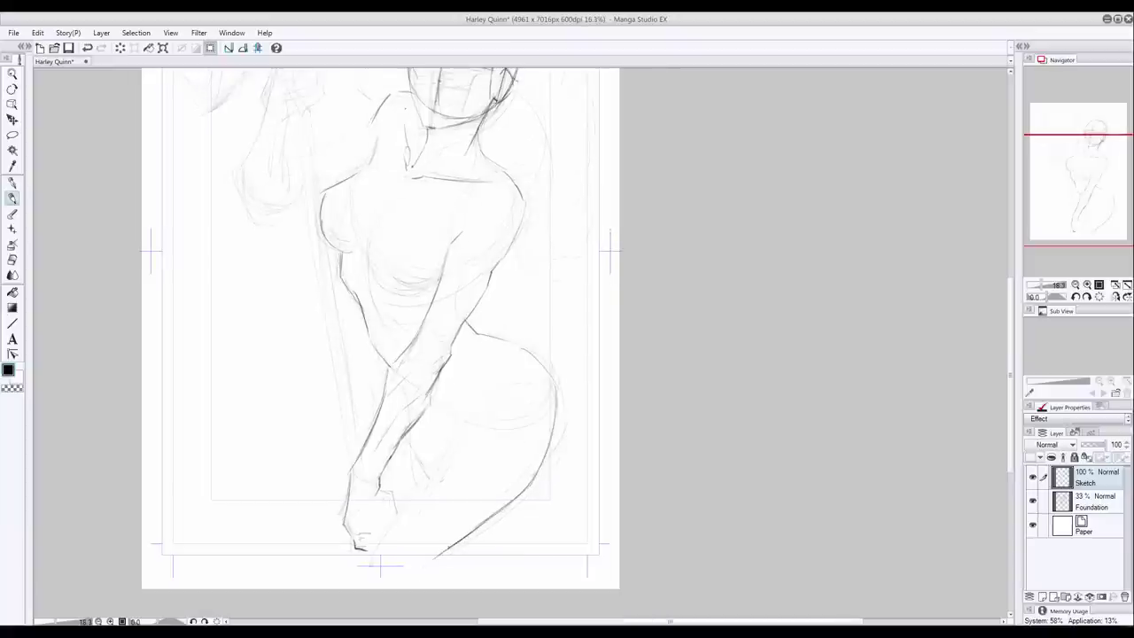
drag(445, 450, 354, 577)
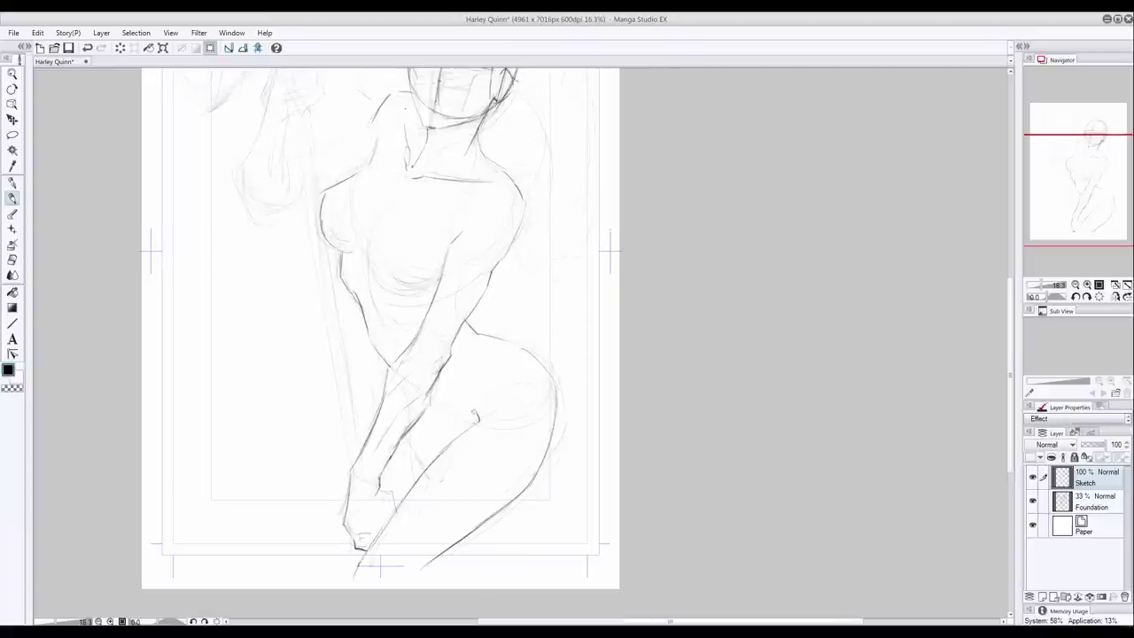
drag(425, 470, 413, 447)
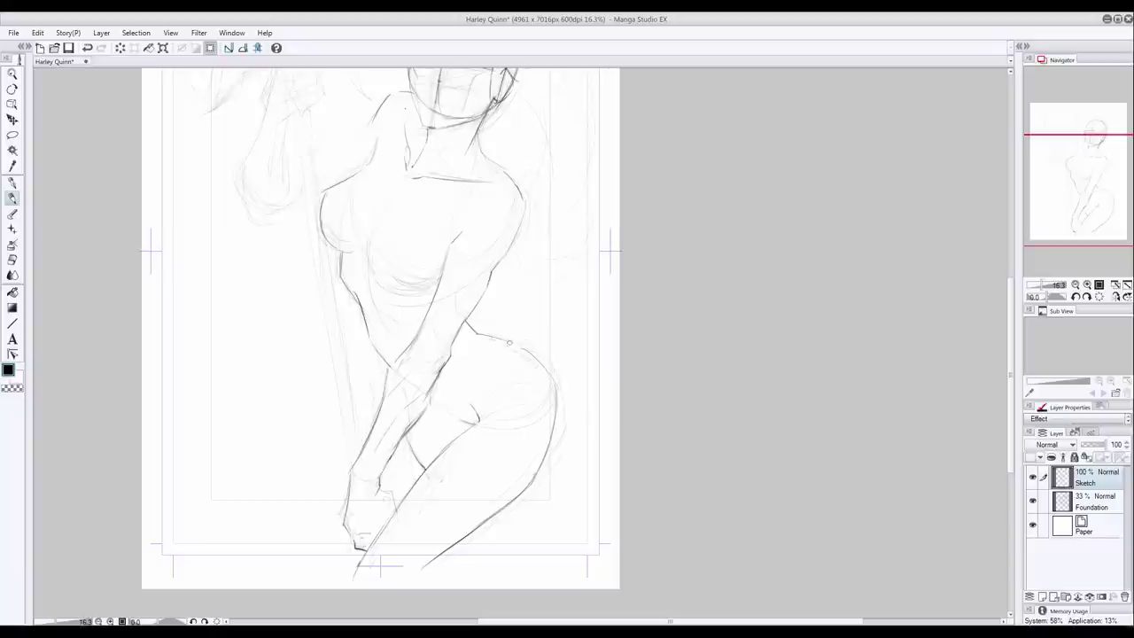
Step: Redraw the hip and outer thigh curve slightly wider and erase the old line
mouse_move(509, 342)
mouse_down()
mouse_move(556, 386)
mouse_move(530, 484)
mouse_up()
key(j)
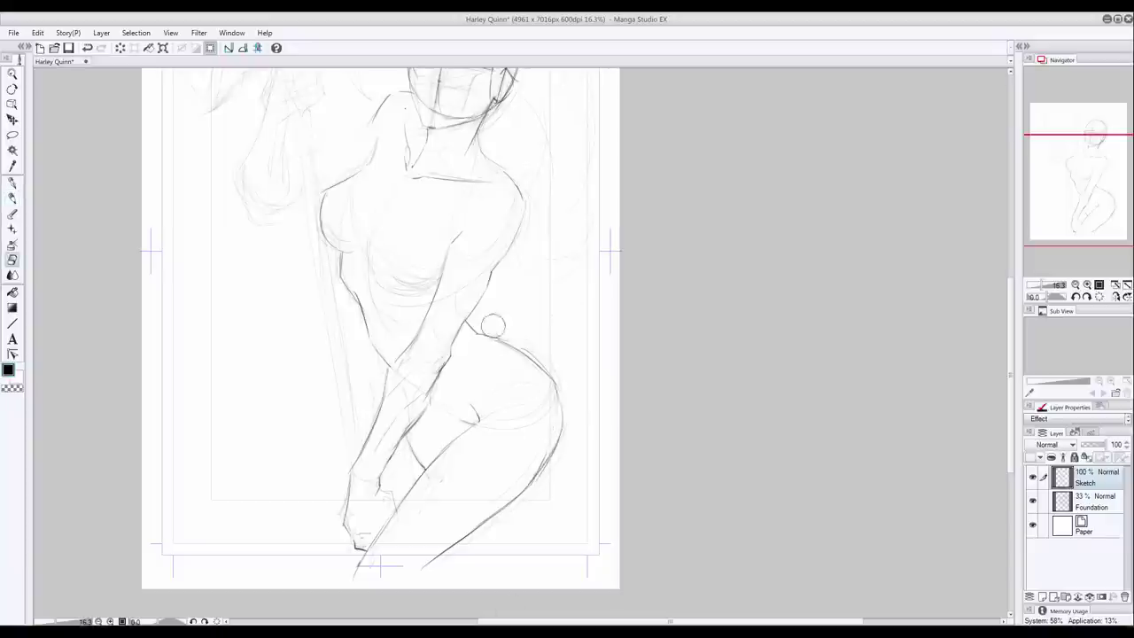
mouse_move(492, 326)
mouse_down()
mouse_move(549, 376)
mouse_move(482, 336)
mouse_move(561, 405)
mouse_up()
key(p)
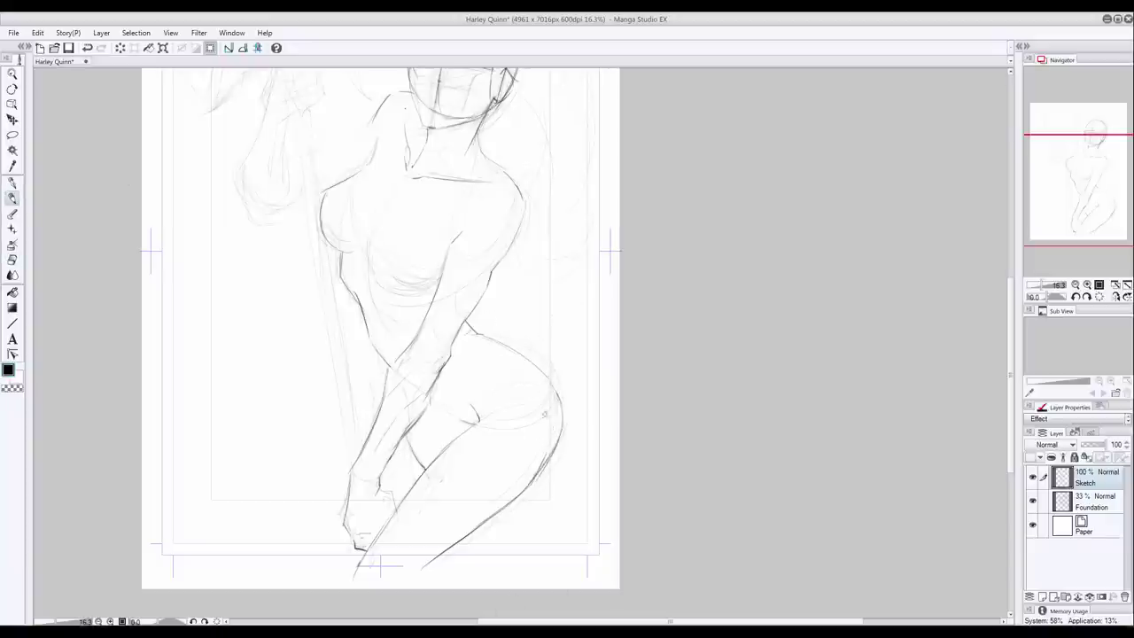
key(j)
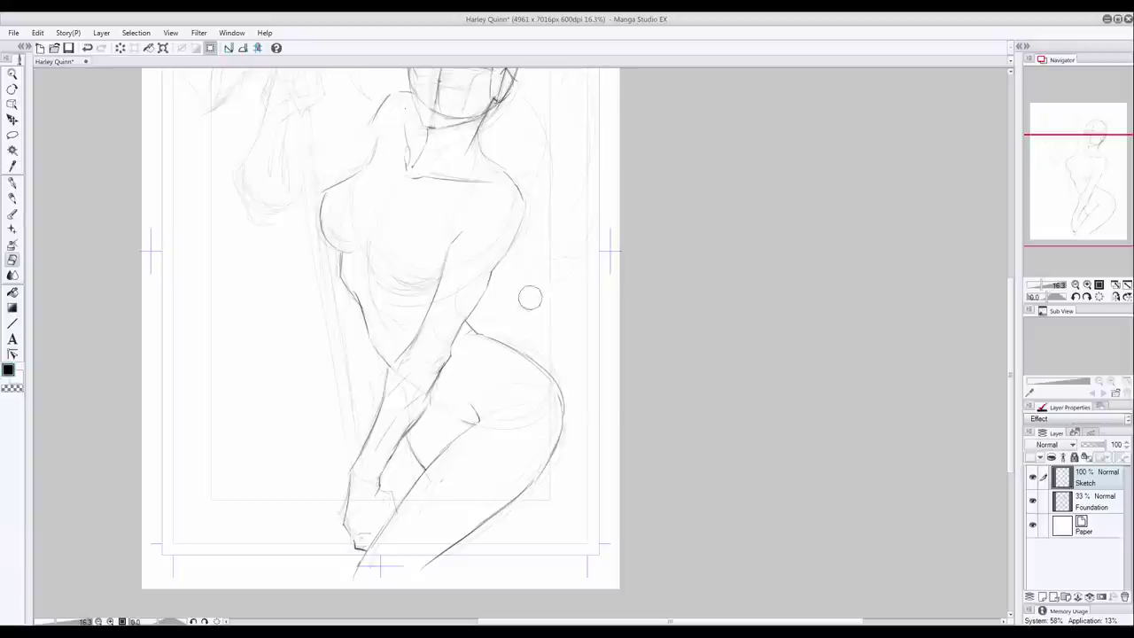
Step: Compare the Sketch layer with the foundation and erase the hip and outer thigh contour
click(1032, 478)
click(1032, 477)
mouse_move(477, 331)
mouse_down()
mouse_move(537, 463)
mouse_move(493, 510)
mouse_up()
key(p)
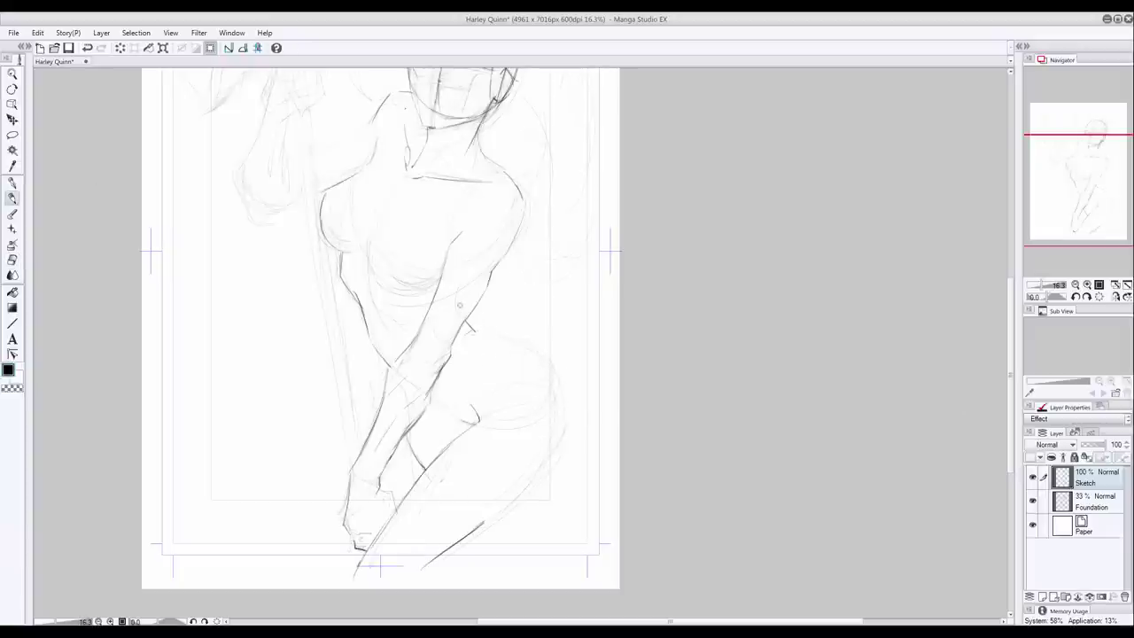
key(e)
key(p)
Step: Redraw the hip and outer thigh contour as one smooth curve, erasing stray lines along it
mouse_move(550, 384)
mouse_down()
mouse_move(557, 455)
mouse_move(471, 530)
mouse_up()
scroll(496, 388, up, 1)
mouse_move(497, 388)
mouse_down()
mouse_move(564, 468)
mouse_move(533, 533)
mouse_up()
click(12, 260)
mouse_move(569, 400)
mouse_down()
mouse_move(563, 437)
mouse_move(478, 379)
mouse_up()
click(12, 196)
mouse_move(512, 535)
mouse_down()
mouse_move(524, 318)
mouse_move(541, 418)
mouse_move(464, 370)
mouse_up()
Step: Draw the raised upper arm's contours from the shoulder to the elbow, redoing the lower line once
scroll(466, 467, up, 3)
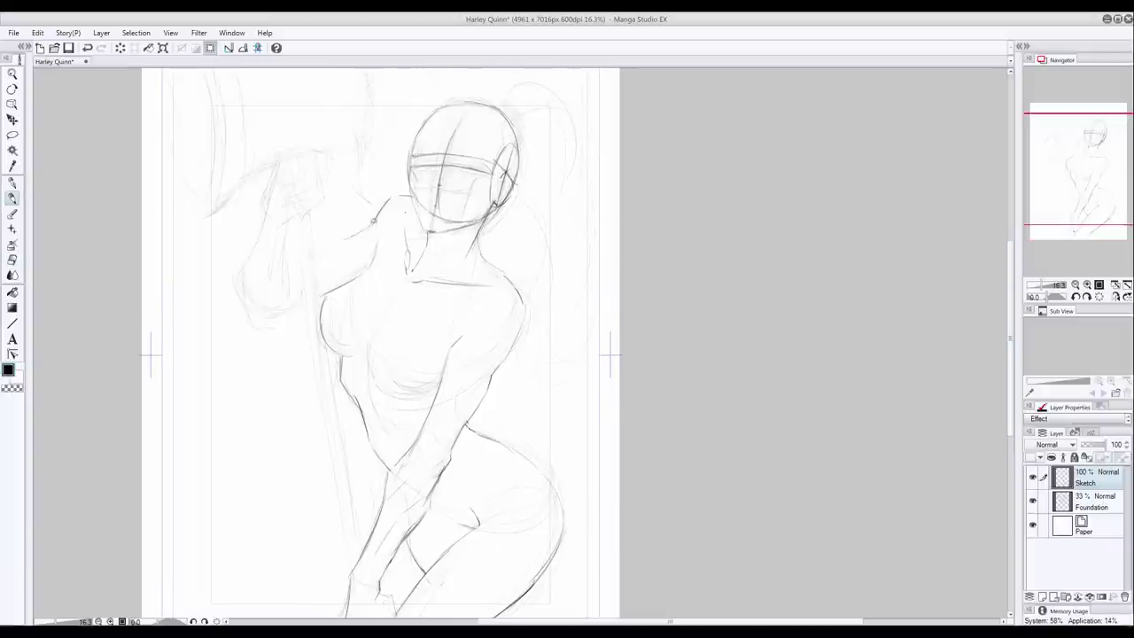
drag(346, 280, 258, 312)
key(ctrl+z)
drag(329, 285, 263, 312)
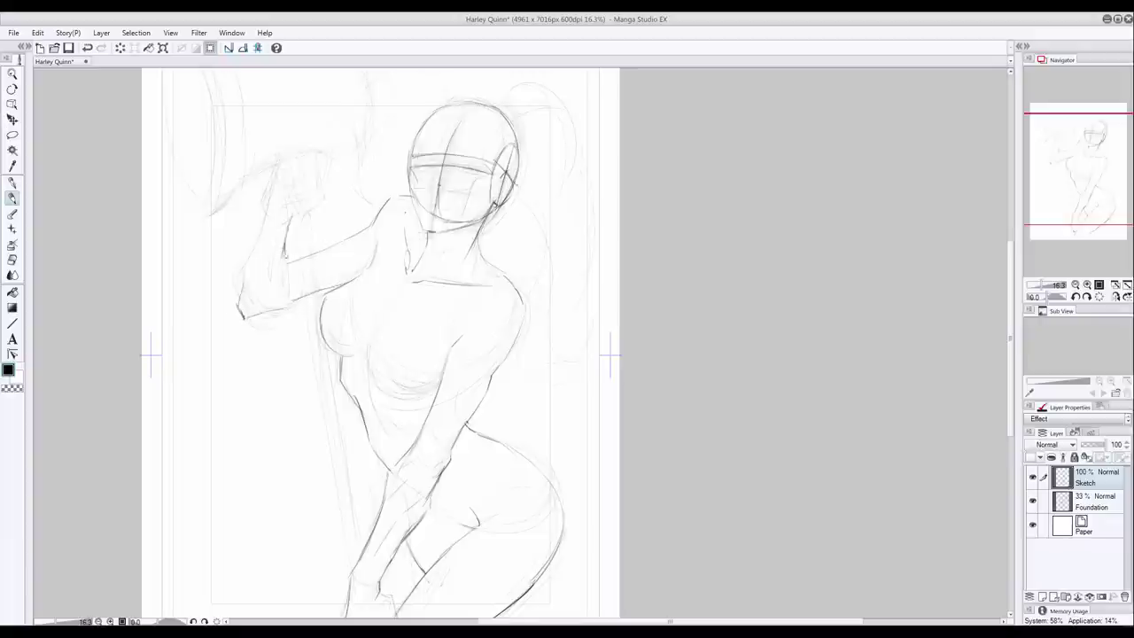
Step: Draw both sides of the raised forearm up to the wrist and rework the elbow slightly lower
drag(299, 209, 272, 229)
mouse_move(270, 180)
mouse_down()
mouse_move(243, 264)
mouse_move(326, 274)
mouse_up()
key(e)
key(p)
drag(245, 259, 246, 322)
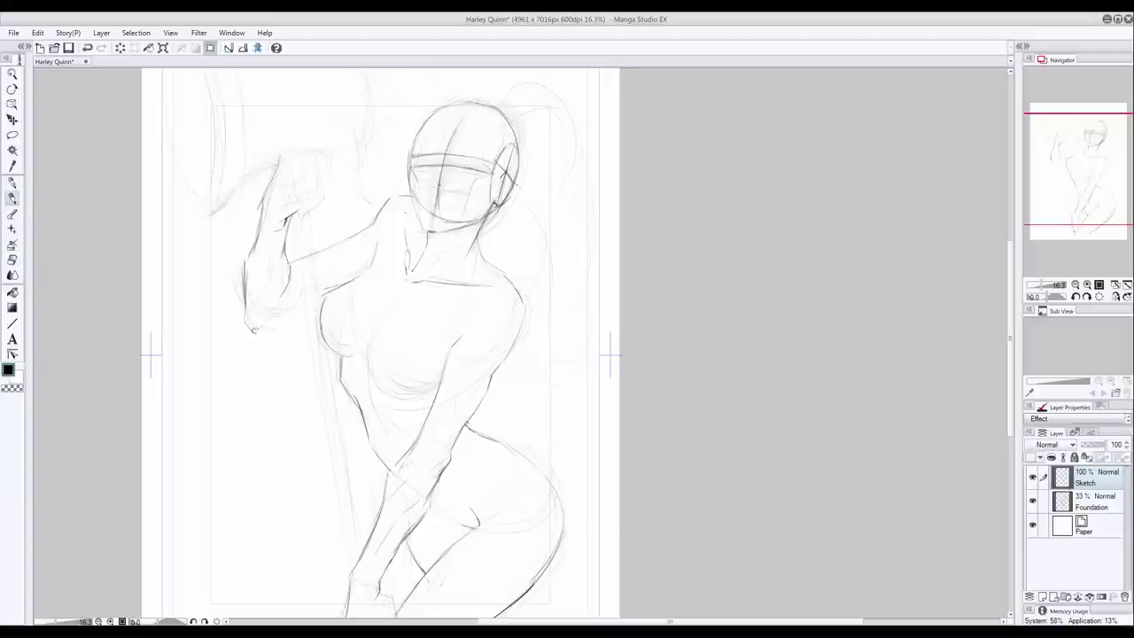
Step: Clean up the raised arm's shoulder and upper line, and sketch the blocky raised fist
click(13, 260)
mouse_move(379, 196)
mouse_down()
mouse_move(359, 223)
mouse_move(296, 255)
mouse_up()
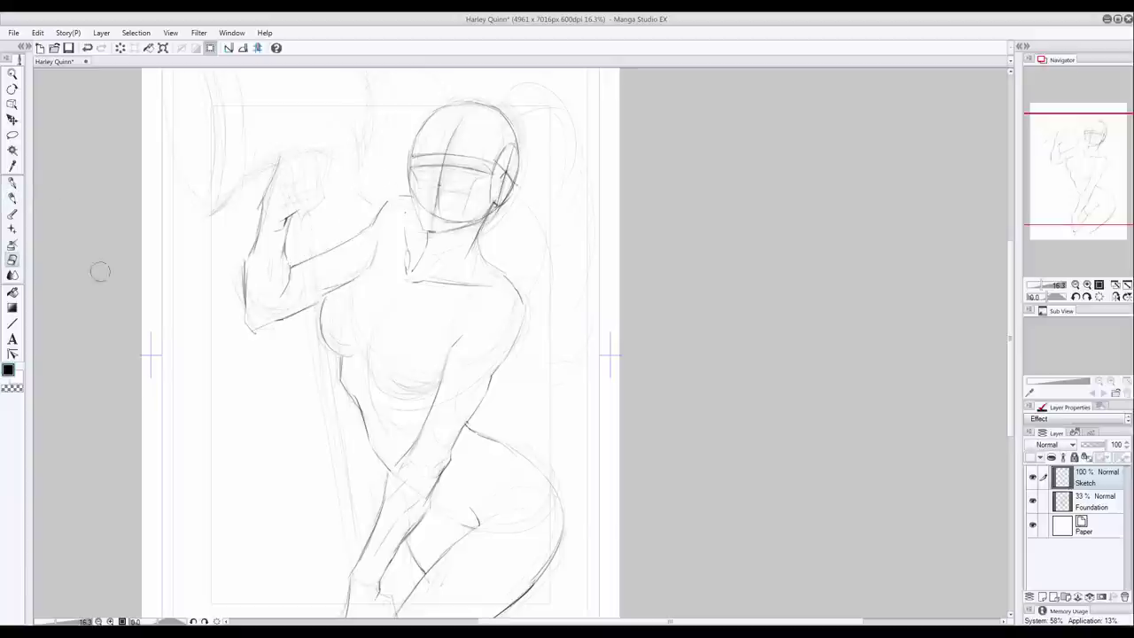
click(12, 199)
mouse_move(282, 150)
mouse_down()
mouse_move(304, 197)
mouse_move(301, 149)
mouse_up()
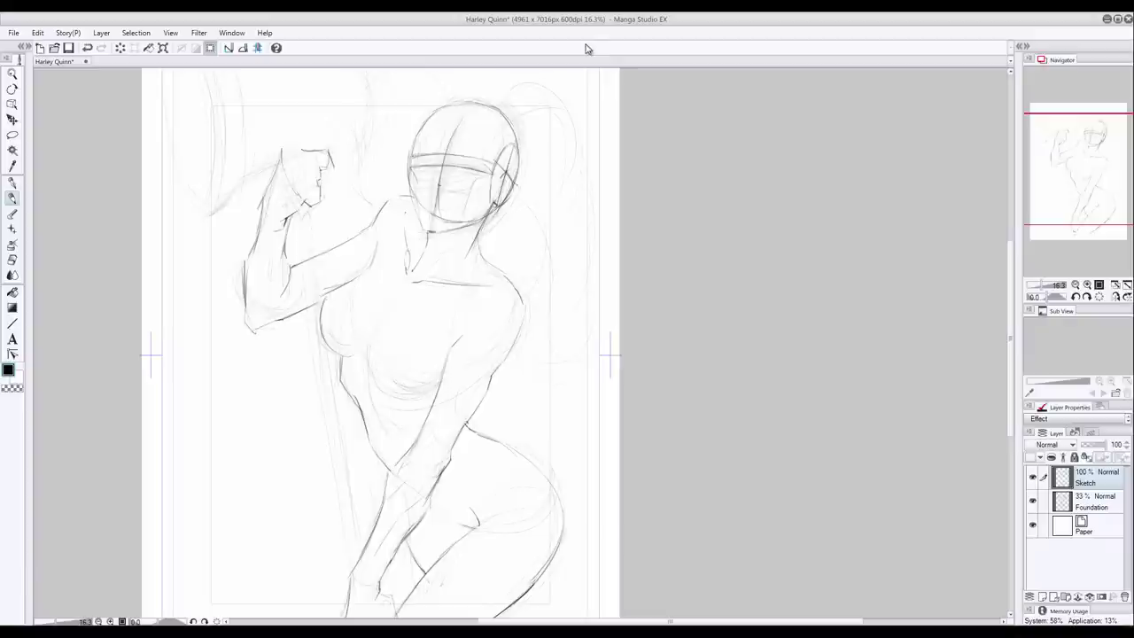
Step: Refine the hip and outer thigh curve and erase the excess line along the thigh
scroll(503, 415, down, 3)
scroll(504, 415, up, 1)
mouse_move(494, 419)
mouse_down()
mouse_move(492, 369)
mouse_move(545, 409)
mouse_up()
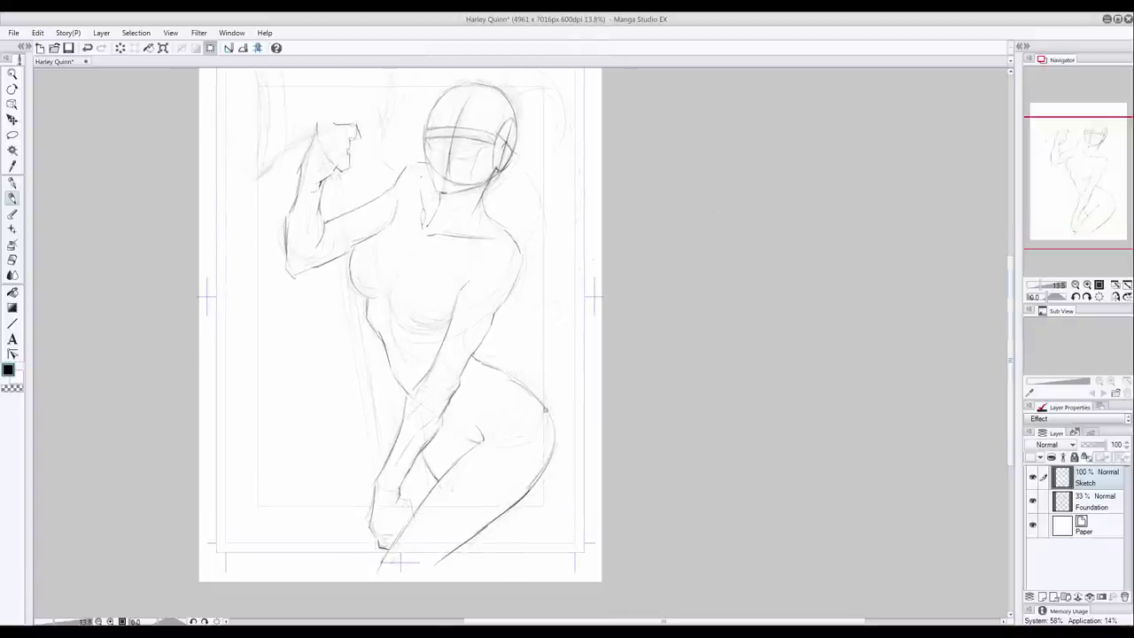
key(e)
mouse_move(554, 453)
mouse_down()
mouse_move(528, 495)
mouse_move(533, 480)
mouse_up()
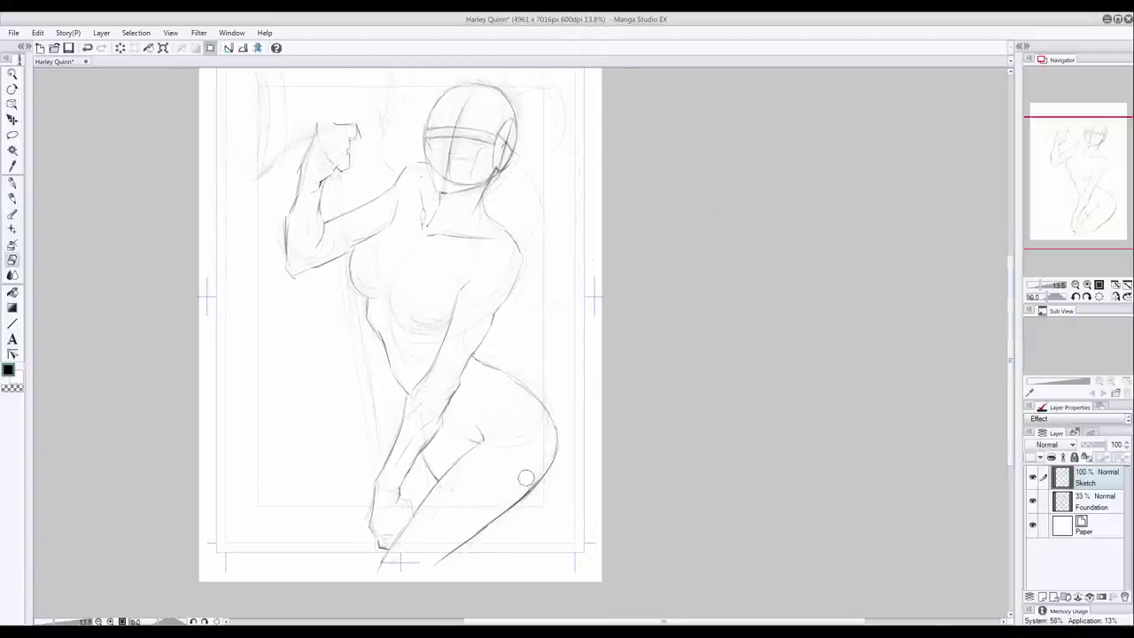
Step: Refine the waist, shoulder and lower chest contours with pencil and eraser, undoing the last stroke
key(p)
key(e)
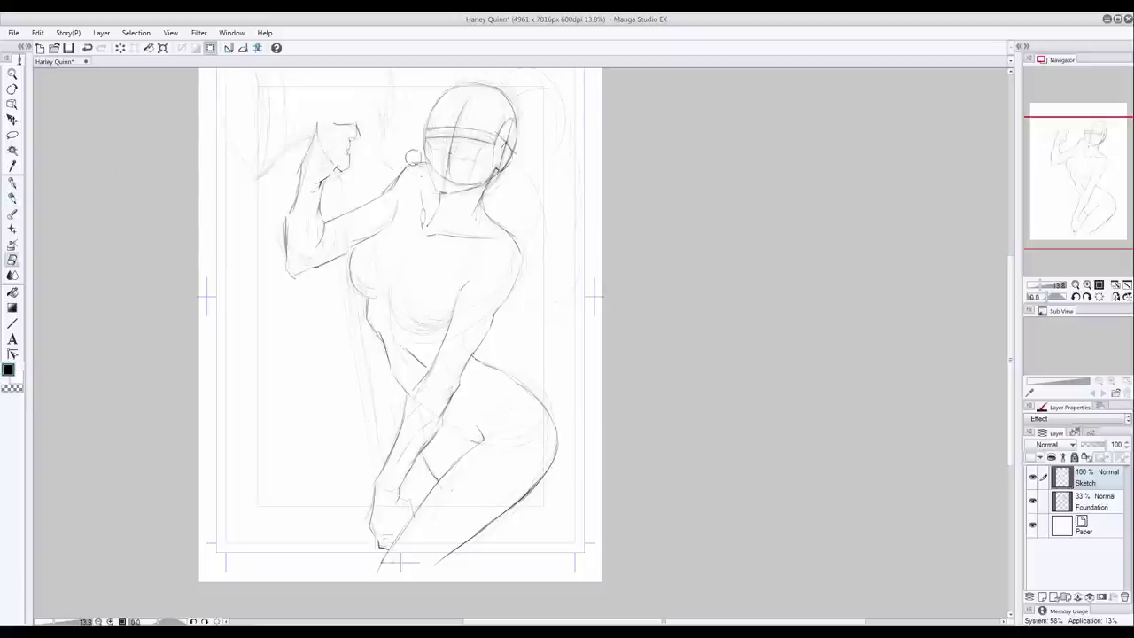
key(p)
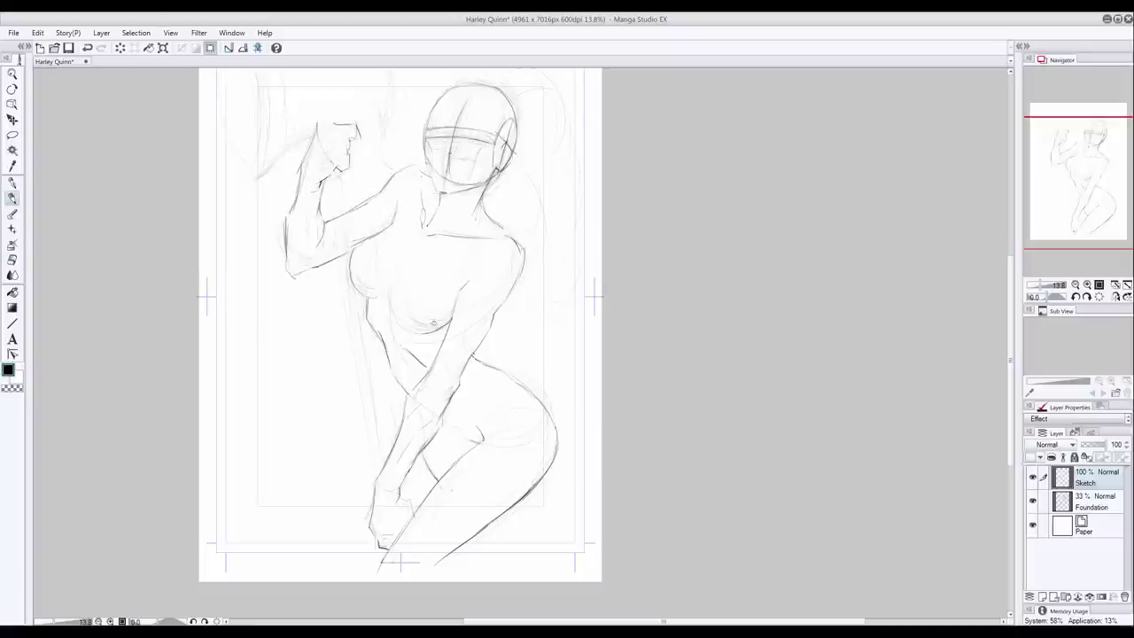
scroll(519, 155, up, 2)
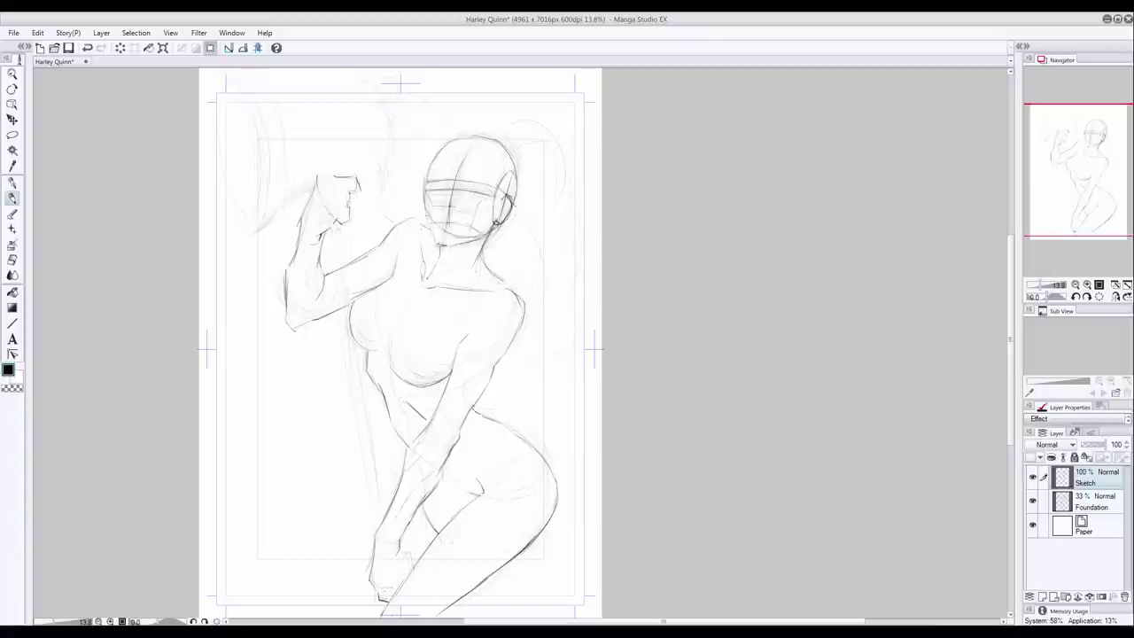
key(ctrl+z)
Step: Outline the pigtail beside the ear, from its raised top down past the shoulder
mouse_move(501, 149)
mouse_down()
mouse_move(510, 134)
mouse_move(567, 190)
mouse_up()
drag(524, 170, 513, 213)
drag(514, 230, 503, 275)
drag(542, 199, 558, 282)
drag(556, 241, 543, 300)
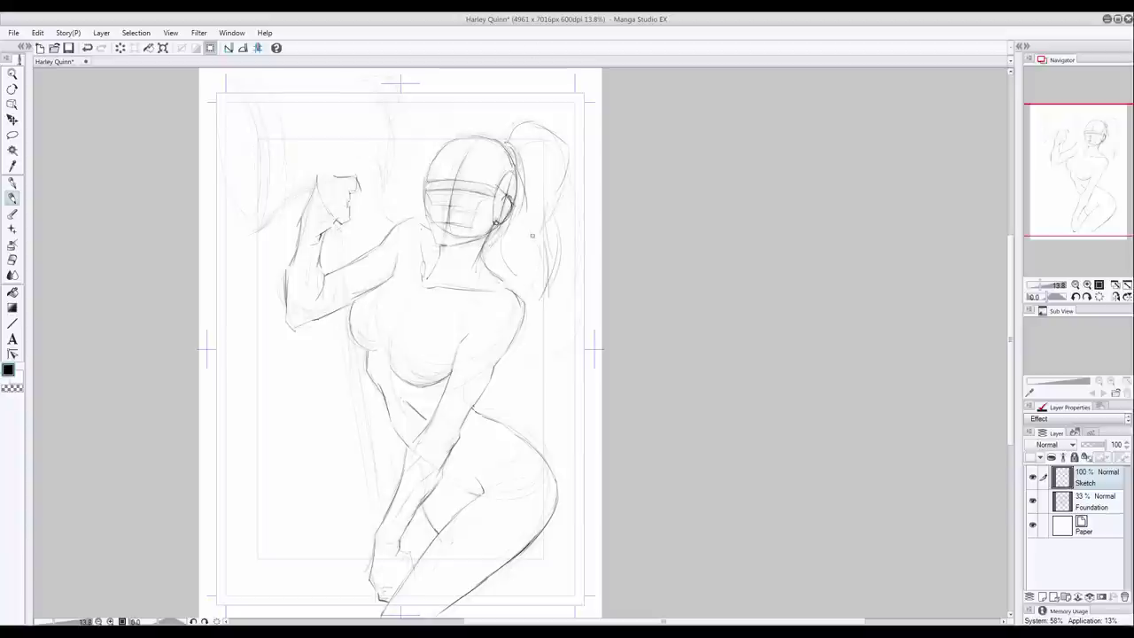
Step: Add the hanging strands and curled end of the near pigtail, its hairline strokes, and the far pigtail's top curve
drag(529, 246, 485, 271)
drag(483, 274, 466, 312)
drag(535, 249, 547, 296)
drag(539, 356, 489, 395)
mouse_move(420, 135)
mouse_down()
mouse_move(457, 138)
mouse_move(400, 118)
mouse_up()
drag(567, 178, 548, 214)
drag(522, 153, 492, 243)
drag(524, 158, 491, 219)
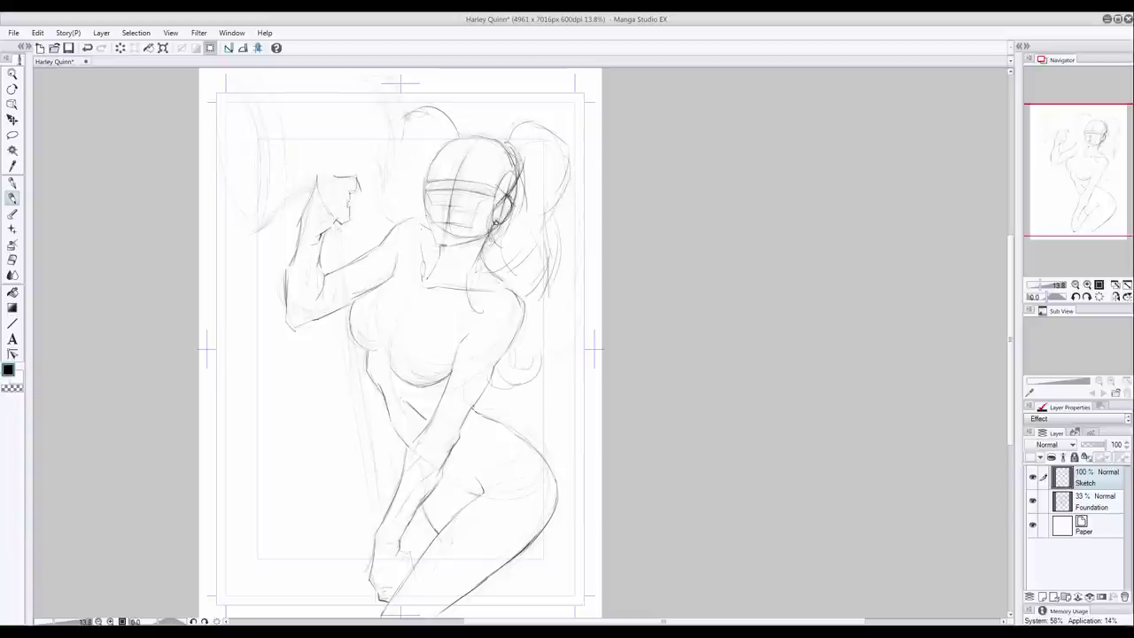
Step: Draw the far pigtail's outer and inner contours, and add loose strands falling over the shoulders and chest
mouse_move(403, 113)
mouse_down()
mouse_move(389, 151)
mouse_move(375, 205)
mouse_up()
drag(392, 151, 382, 222)
drag(438, 151, 413, 180)
mouse_move(428, 232)
mouse_down()
mouse_move(394, 196)
mouse_move(419, 297)
mouse_up()
drag(413, 218, 420, 290)
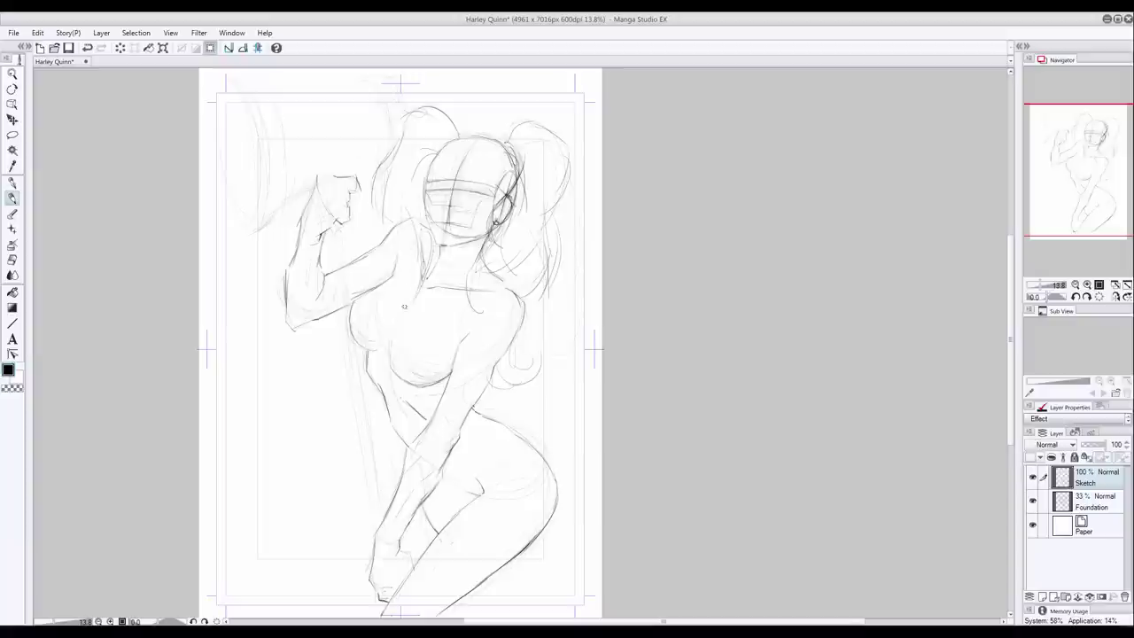
mouse_move(411, 242)
mouse_down()
mouse_move(403, 276)
mouse_move(439, 317)
mouse_up()
drag(487, 262, 475, 315)
mouse_move(518, 265)
mouse_down()
mouse_move(478, 298)
mouse_move(496, 331)
mouse_up()
Step: Lighten and redraw the hip, thigh crease and outer thigh lines with alternating eraser and pencil strokes
key(e)
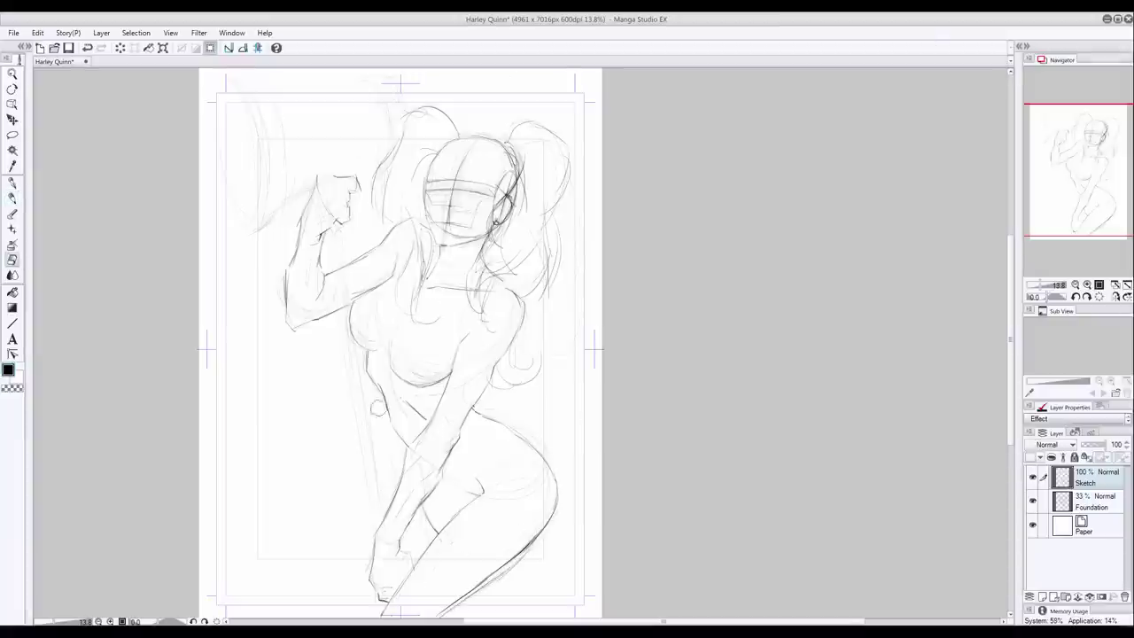
key(p)
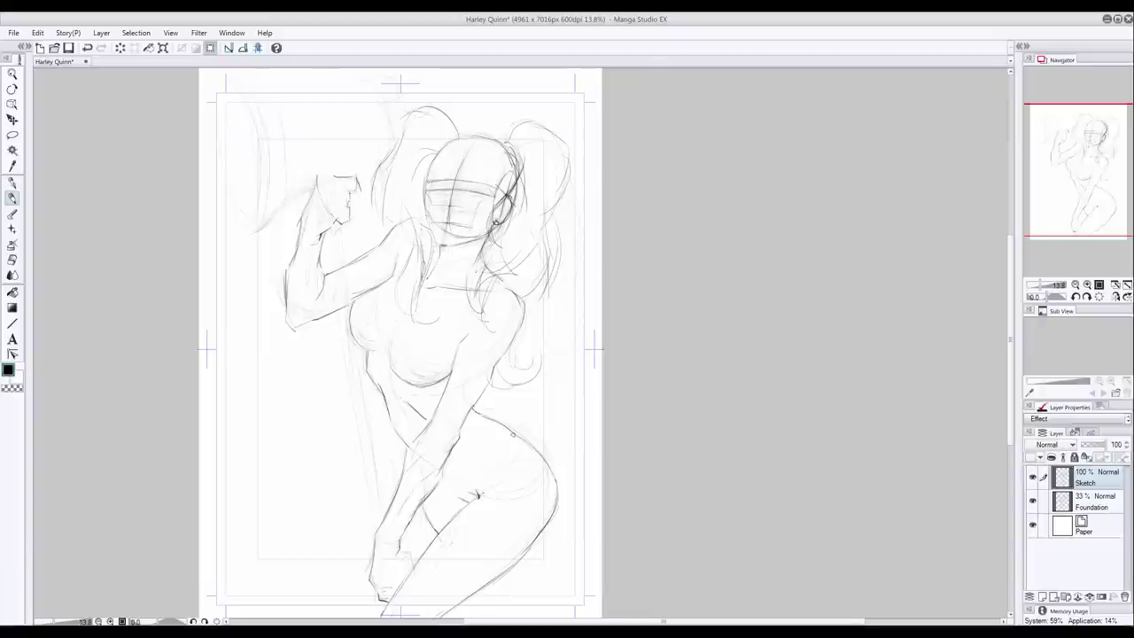
key(e)
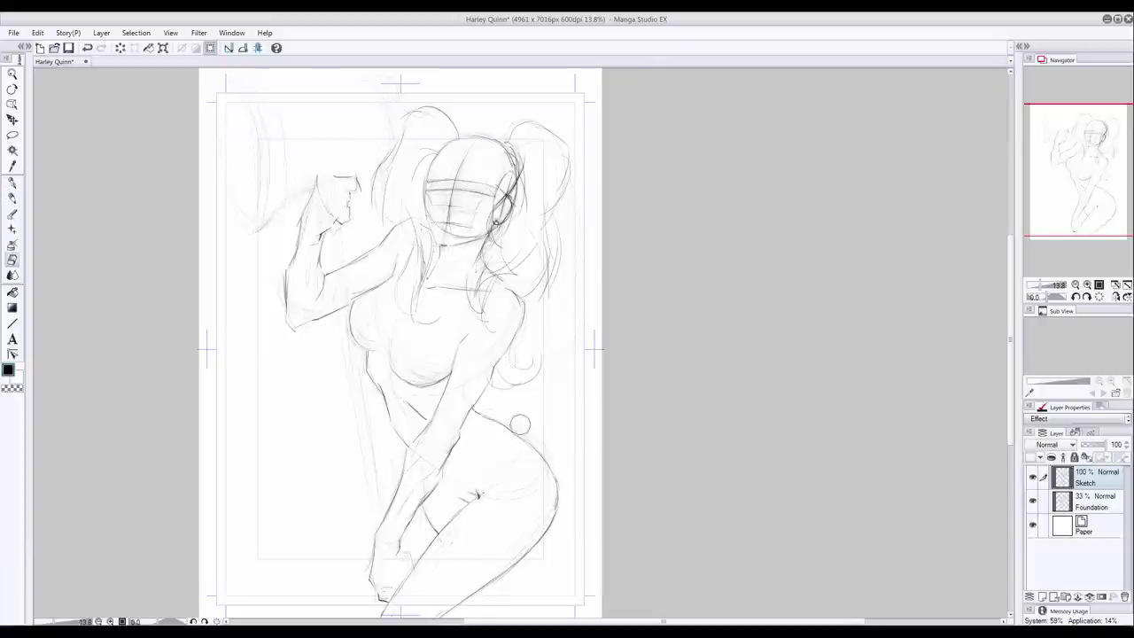
key(p)
scroll(584, 504, down, 2)
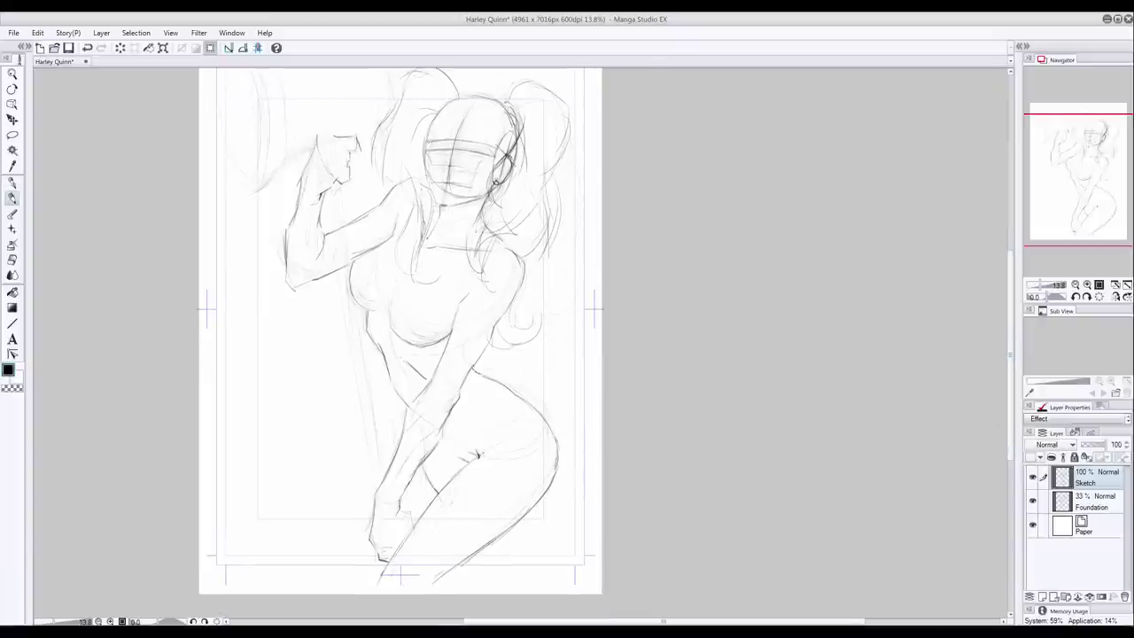
key(e)
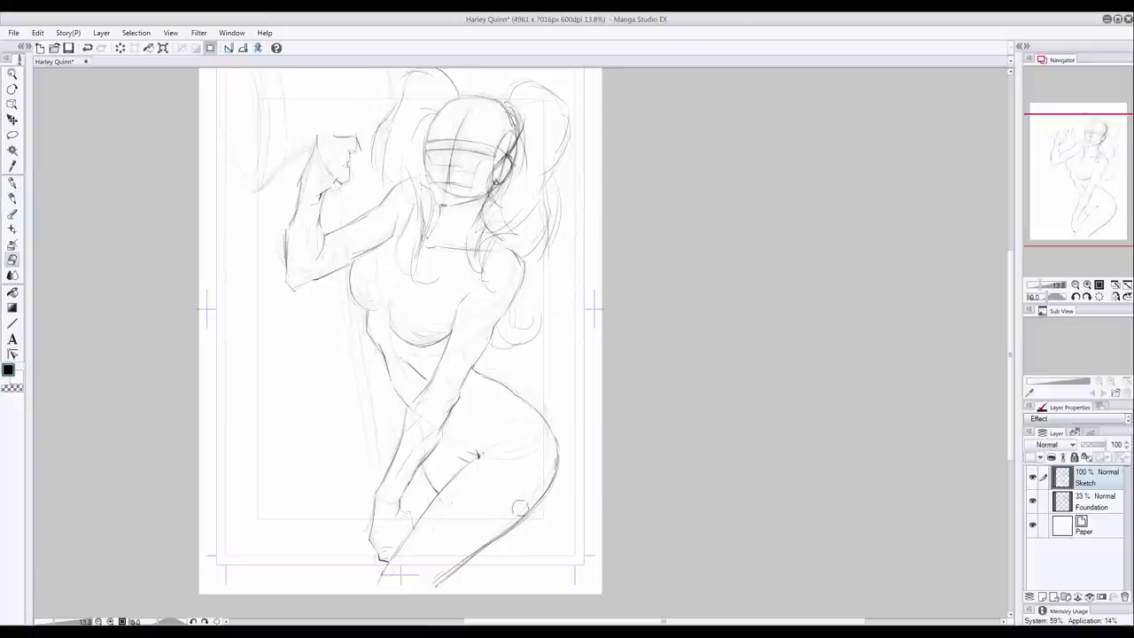
Step: Clean up the inner thigh area and redraw the crease running from the lowered arm to the thigh
key(p)
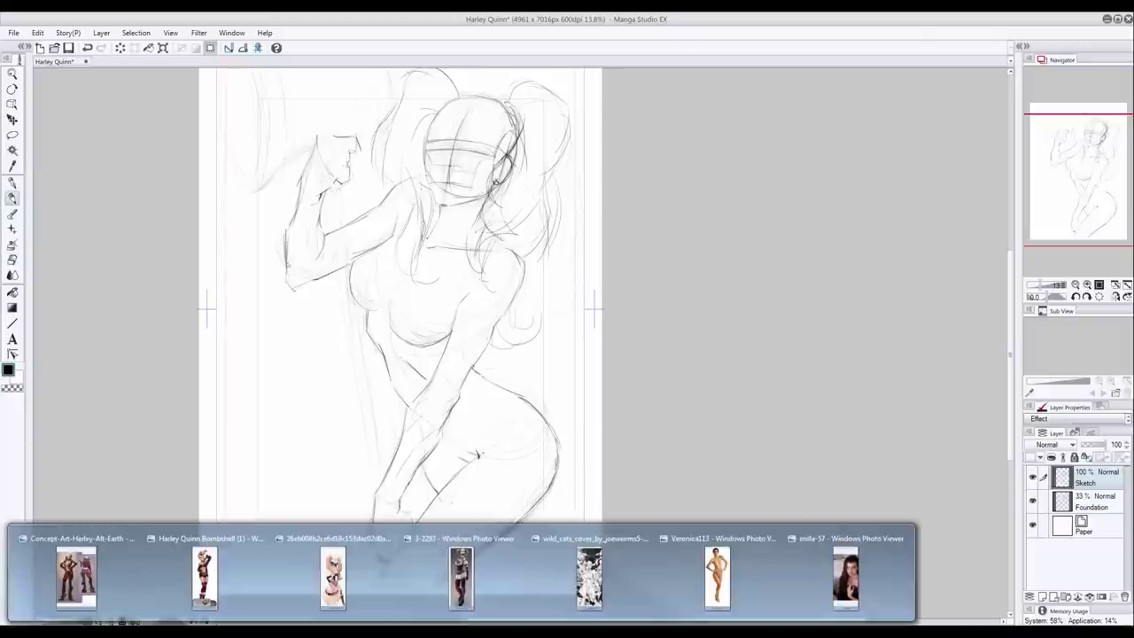
key(e)
key(p)
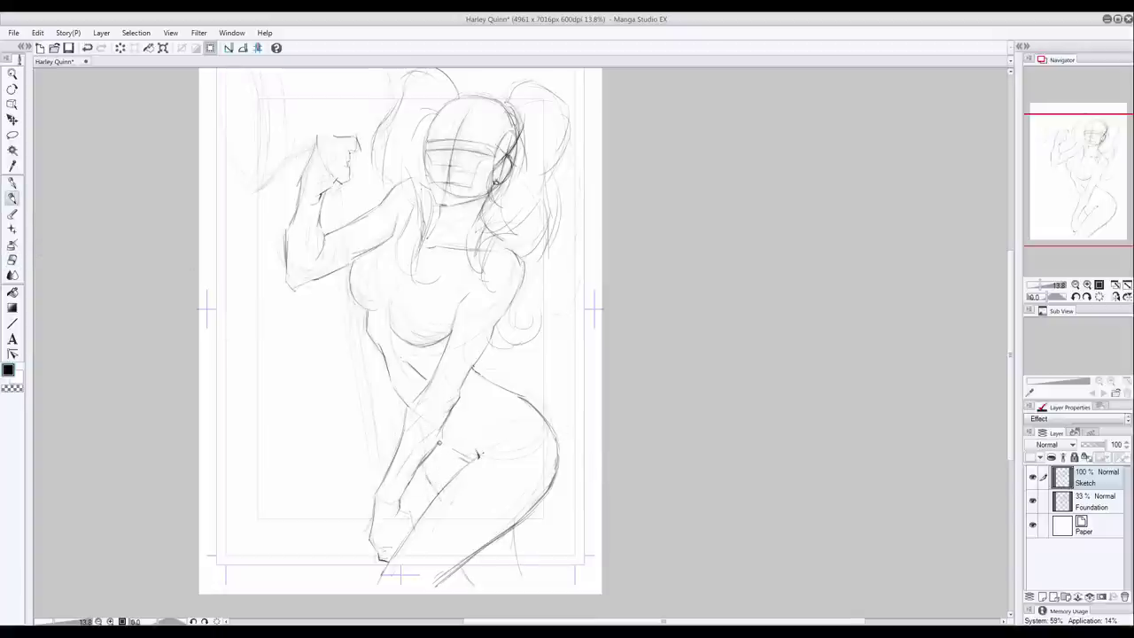
key(e)
mouse_move(438, 442)
mouse_down()
mouse_move(477, 457)
mouse_move(450, 457)
mouse_move(445, 490)
mouse_up()
key(p)
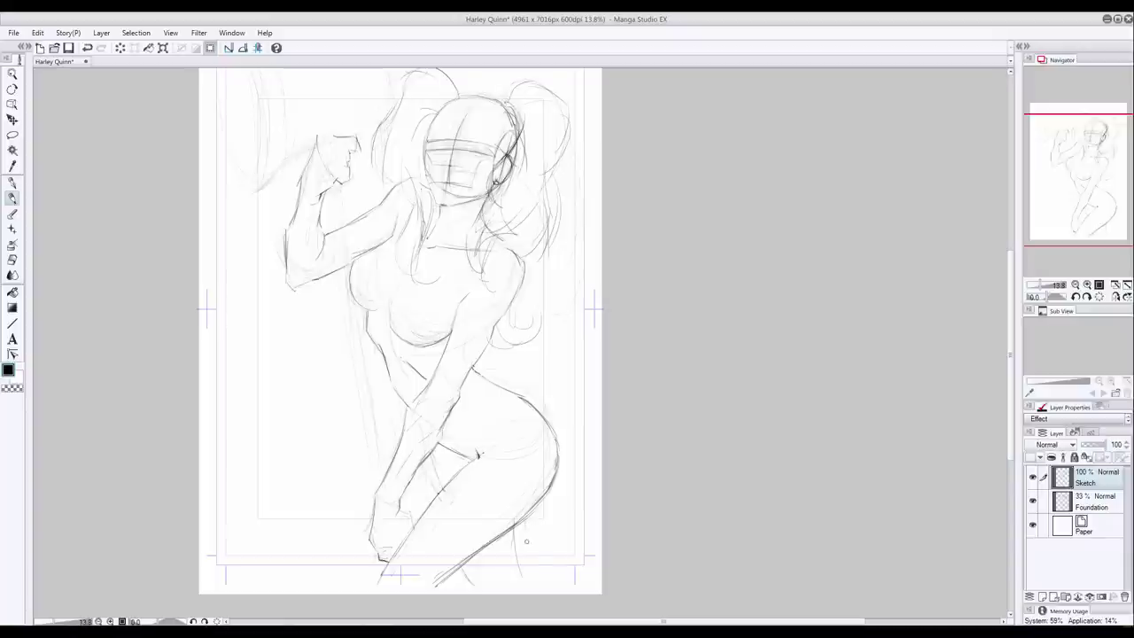
Step: Try a lower leg line below the thigh, then erase the leg strokes and the stray inner thigh marks
drag(512, 529, 510, 559)
click(13, 260)
drag(434, 458, 443, 478)
drag(523, 523, 511, 577)
drag(471, 564, 487, 582)
Step: Hide the Sketch layer to check the Foundation, show and reselect Sketch, and draw the inner thigh line beside the wrist
click(1033, 476)
click(13, 198)
click(1086, 508)
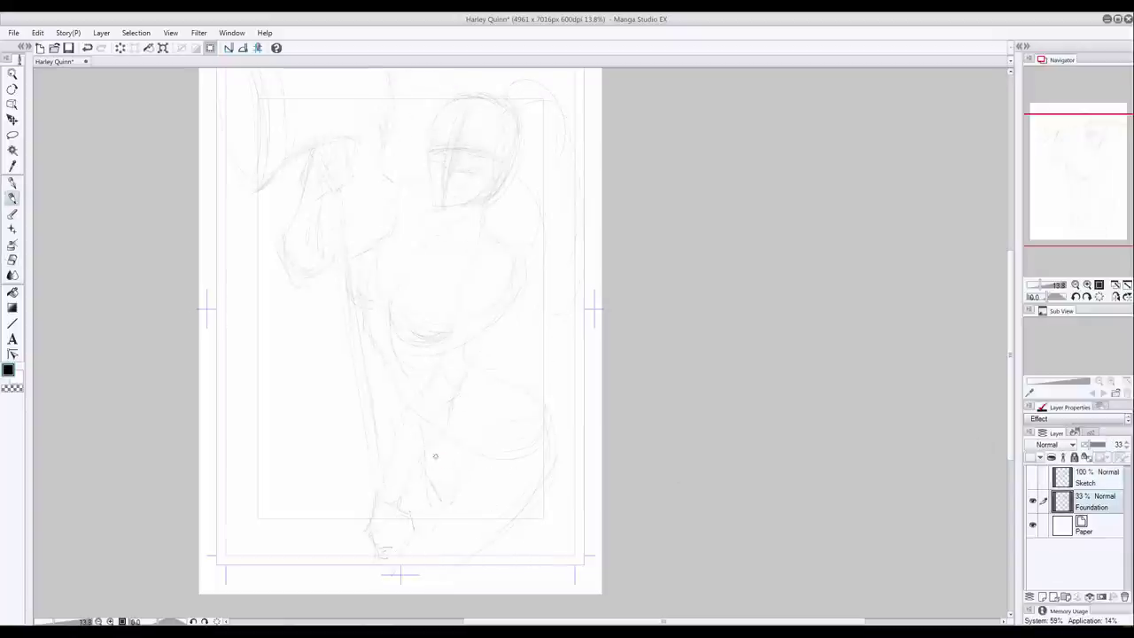
click(1032, 478)
click(1086, 482)
drag(439, 447, 439, 492)
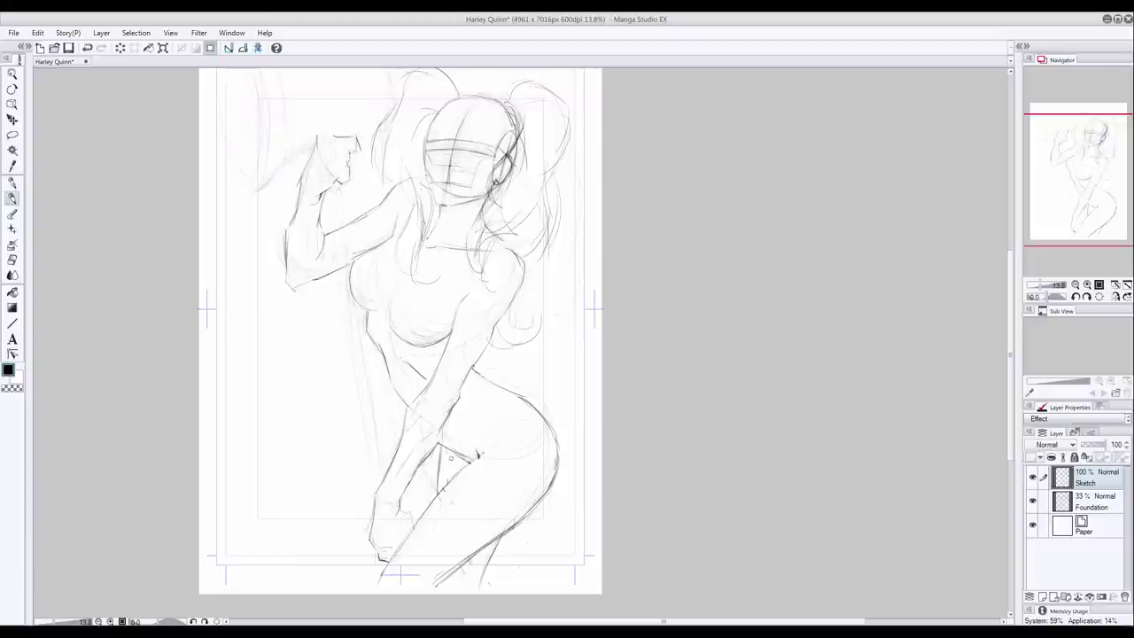
Step: Lighten the inner thigh crease and touch up the start of the hip line beside the lowered arm
key(e)
drag(445, 448, 457, 455)
key(p)
mouse_move(488, 383)
mouse_down()
mouse_move(523, 397)
mouse_move(489, 381)
mouse_up()
key(e)
key(p)
Step: Redraw the outer hip and thigh curve slightly fuller, erasing the older line inside it, and undo the last stroke
mouse_move(538, 413)
mouse_down()
mouse_move(561, 452)
mouse_move(548, 498)
mouse_move(515, 522)
mouse_up()
key(e)
drag(548, 443, 529, 506)
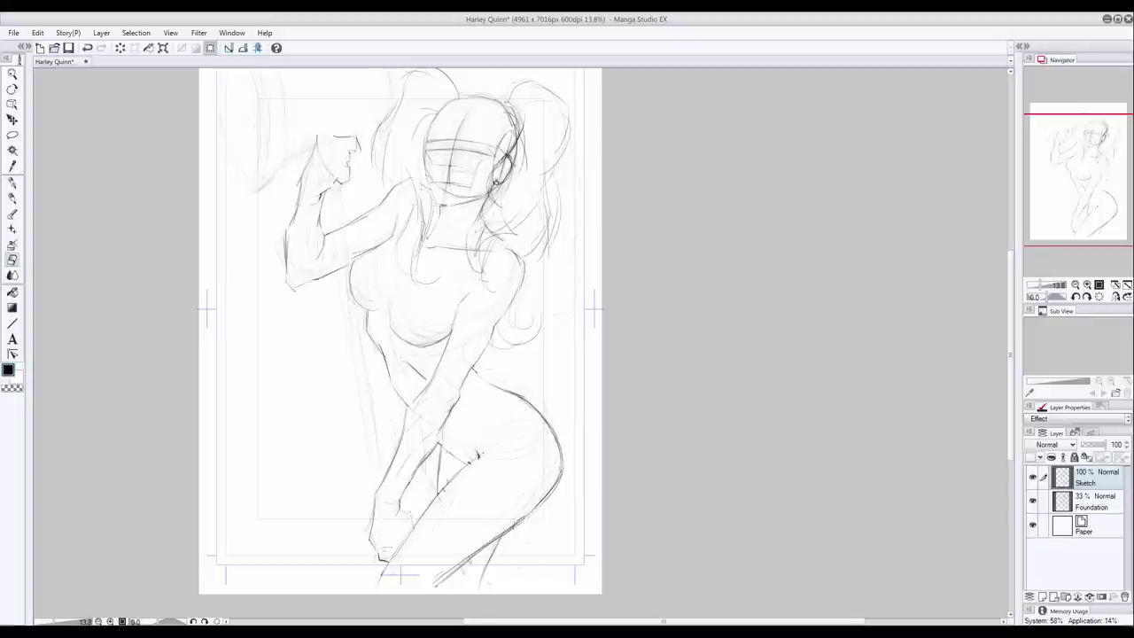
key(p)
key(e)
mouse_move(478, 372)
mouse_down()
mouse_move(530, 402)
mouse_move(559, 484)
mouse_move(499, 541)
mouse_up()
key(p)
key(ctrl+z)
key(e)
click(13, 198)
drag(340, 184, 381, 489)
key(ctrl+z)
key(ctrl+z)
key(ctrl+z)
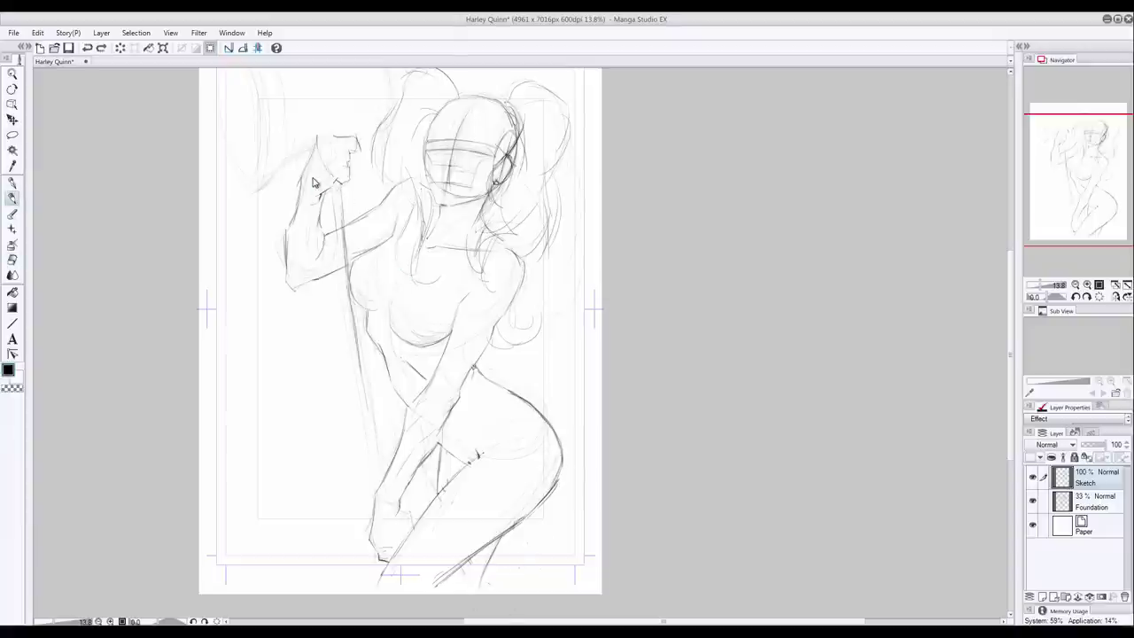
Step: Draw both long edges of the hammer handle from the raised fist to the lowered hand and lighten the excess strokes
drag(339, 186, 361, 361)
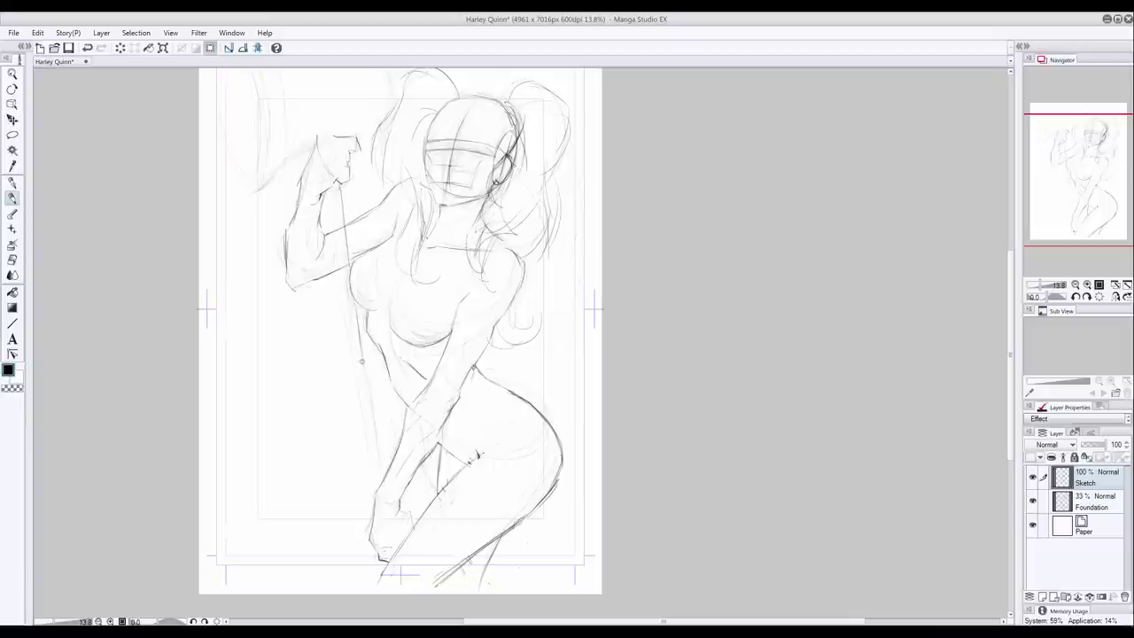
drag(372, 413, 382, 470)
drag(334, 198, 373, 480)
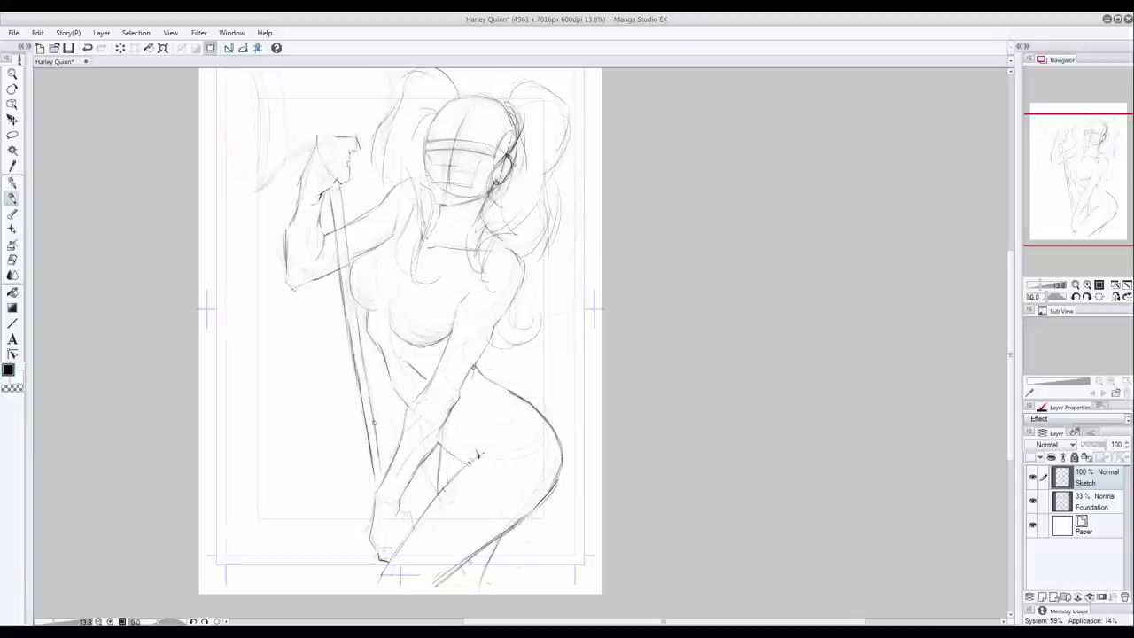
drag(375, 421, 384, 481)
drag(358, 374, 376, 487)
key(e)
drag(346, 317, 371, 452)
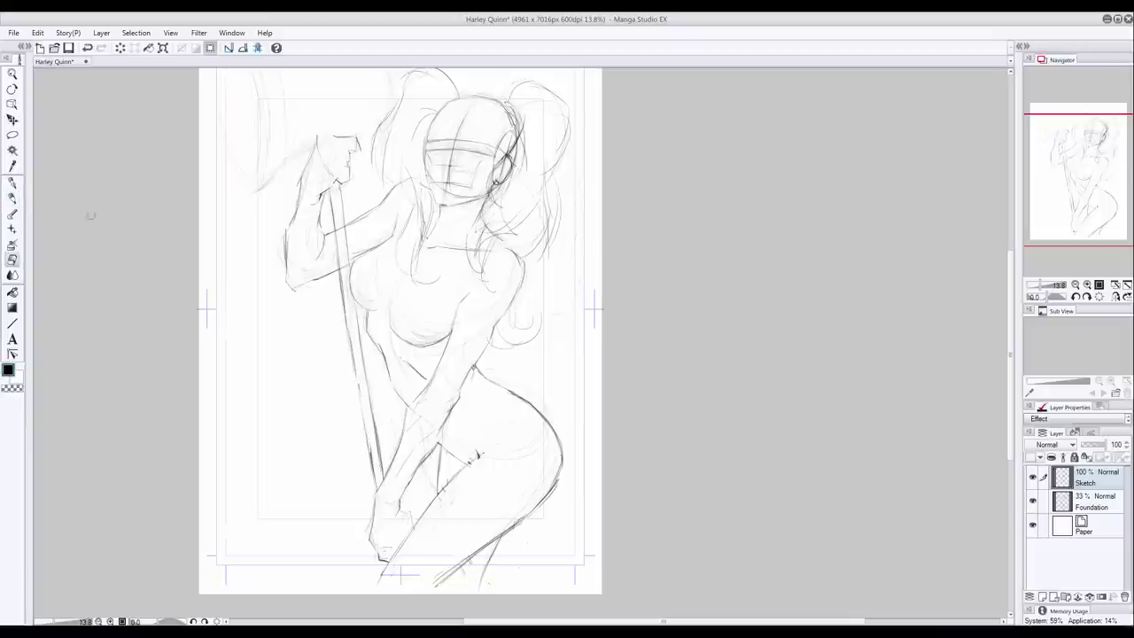
Step: Sketch the barrel-shaped hammer head above the raised fist, with its top edge, front rim and oval front face
click(12, 198)
drag(1011, 377, 1011, 336)
key(ctrl+z)
drag(335, 243, 335, 230)
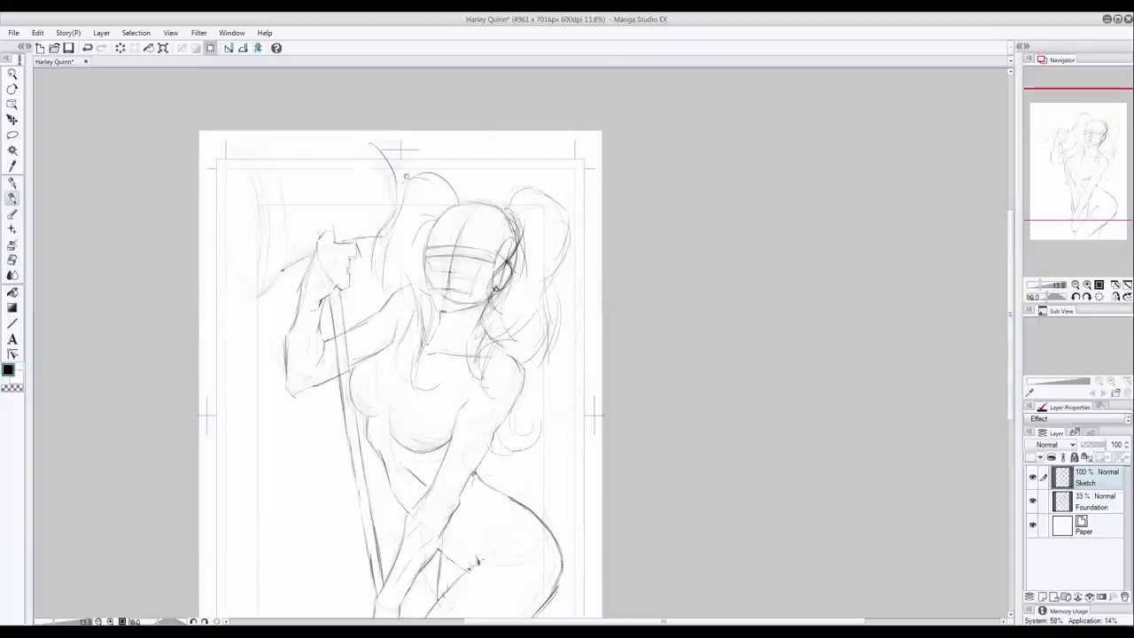
mouse_move(372, 141)
mouse_down()
mouse_move(263, 145)
mouse_move(259, 292)
mouse_up()
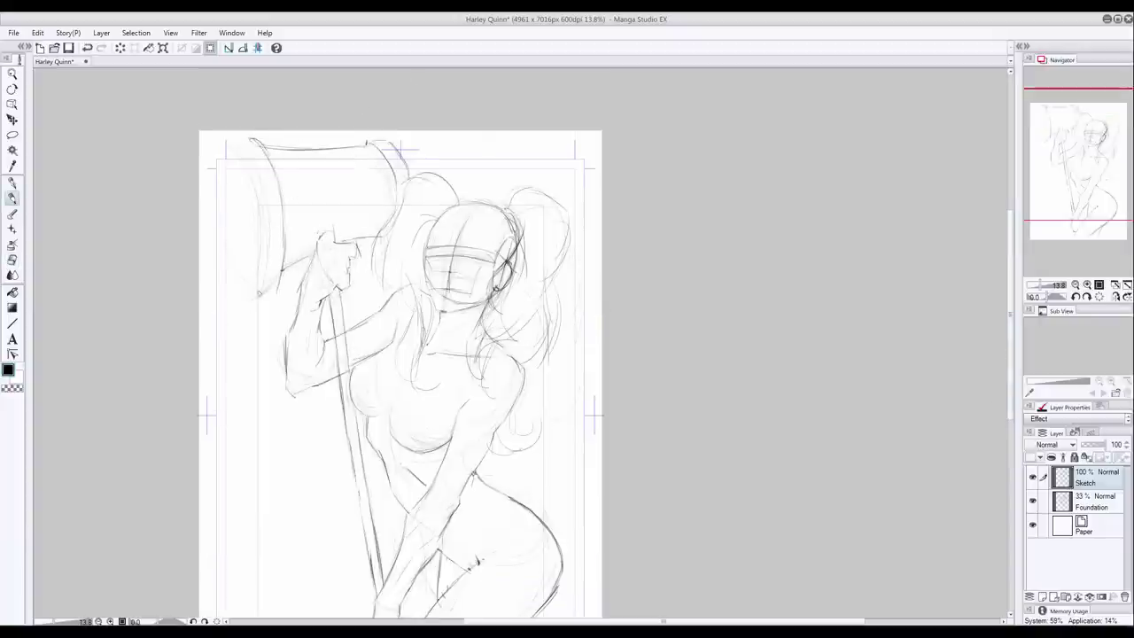
mouse_move(251, 140)
mouse_down()
mouse_move(210, 232)
mouse_move(218, 258)
mouse_up()
mouse_move(229, 142)
mouse_down()
mouse_move(214, 156)
mouse_move(257, 283)
mouse_up()
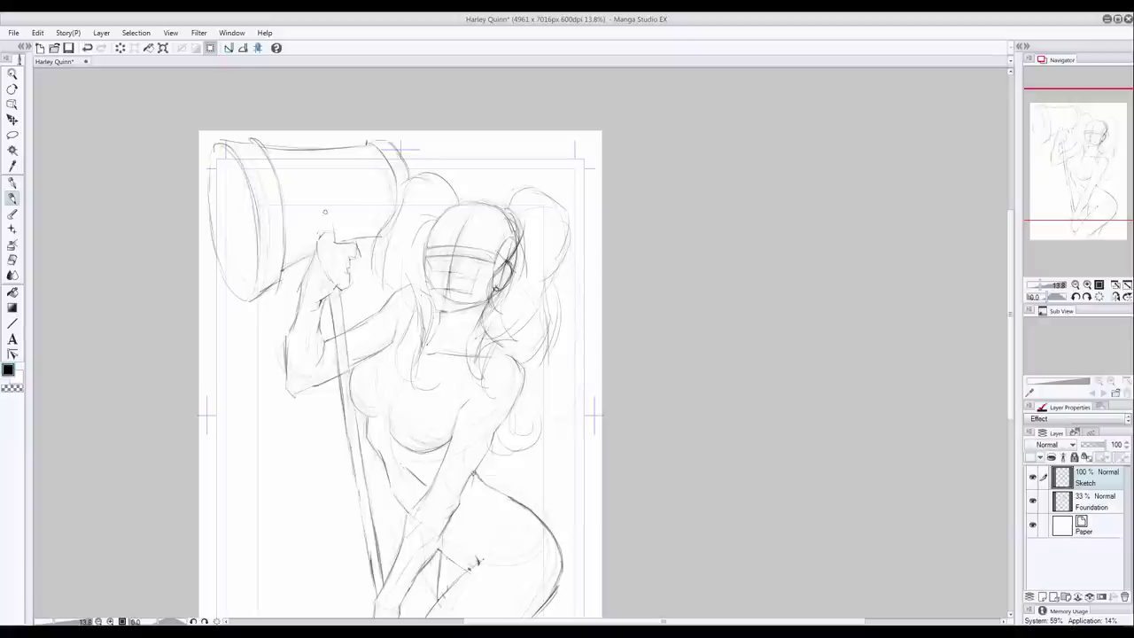
Step: Shorten the hammer head by erasing its rear end and redrawing the rear curve closer to the fist
key(e)
mouse_move(370, 143)
mouse_down()
mouse_move(397, 200)
mouse_move(369, 237)
mouse_move(391, 193)
mouse_move(382, 223)
mouse_up()
key(p)
drag(349, 140, 375, 224)
mouse_move(312, 149)
mouse_down()
mouse_move(358, 151)
mouse_move(345, 139)
mouse_move(389, 200)
mouse_up()
click(12, 260)
mouse_move(272, 147)
mouse_down()
mouse_move(362, 139)
mouse_move(375, 225)
mouse_move(352, 149)
mouse_move(380, 234)
mouse_up()
key(p)
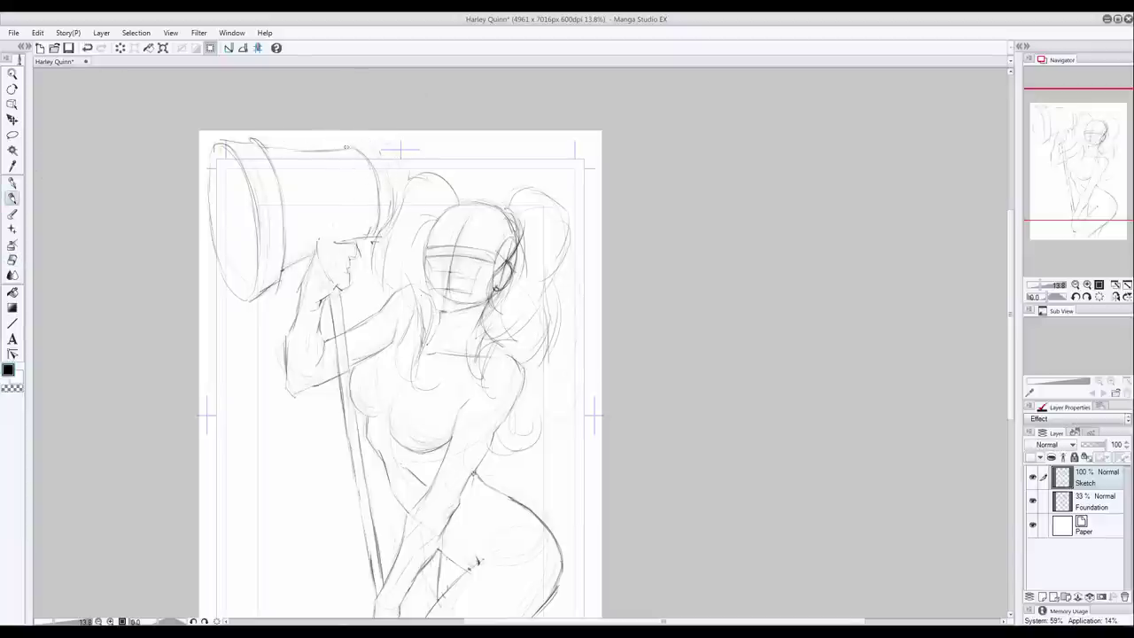
Step: Draw the curved band around the hammer head's rear end
drag(372, 144, 343, 145)
drag(383, 164, 390, 219)
drag(351, 150, 377, 234)
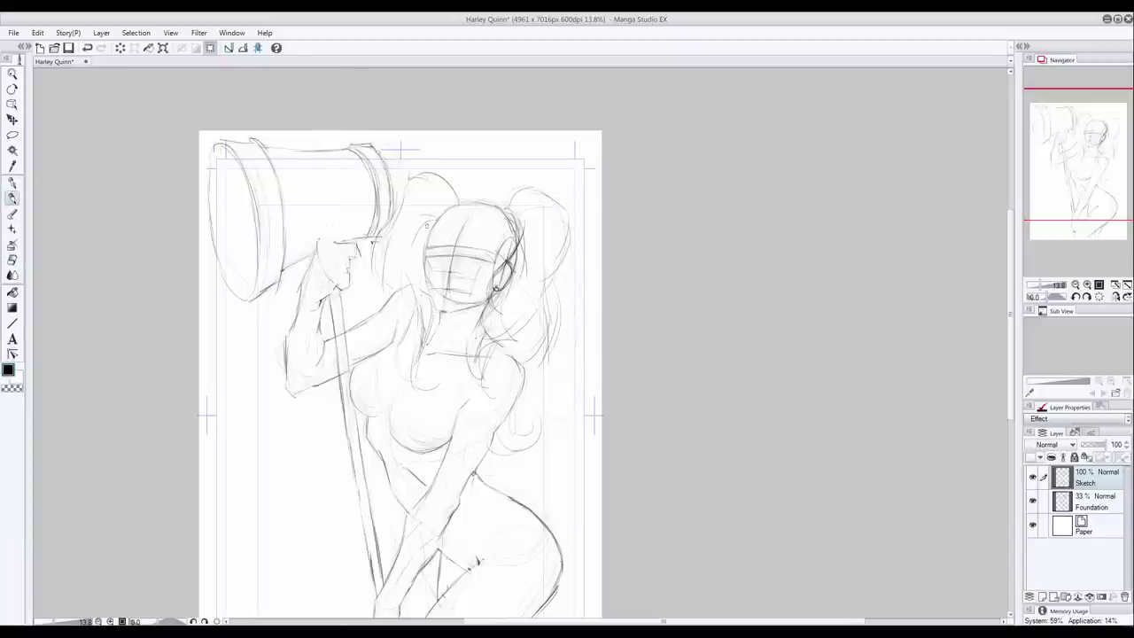
drag(346, 144, 366, 144)
Step: Reinforce the hammer head's lower and upper edges and the top of its front rim
drag(1010, 228, 1013, 245)
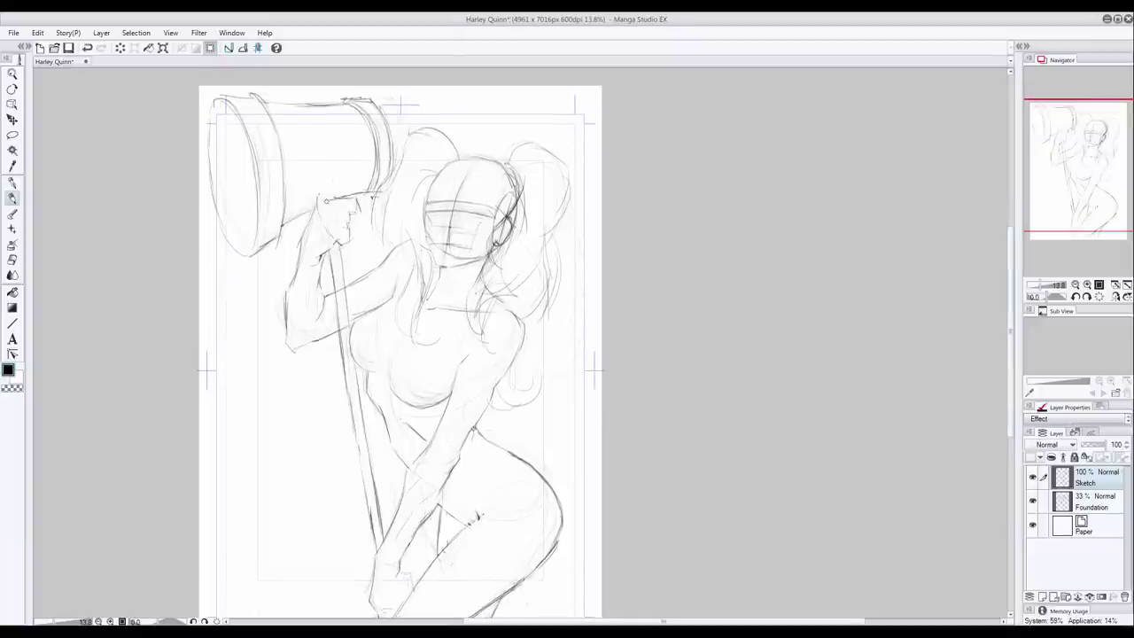
drag(291, 220, 358, 194)
drag(329, 103, 218, 92)
mouse_move(218, 94)
mouse_down()
mouse_move(211, 138)
mouse_move(253, 133)
mouse_up()
Step: Select the Foundation layer together with Sketch and move both slightly down and to the right on the page
click(12, 119)
ctrl+click(1088, 503)
mouse_move(342, 282)
mouse_down()
mouse_move(357, 295)
mouse_move(338, 294)
mouse_up()
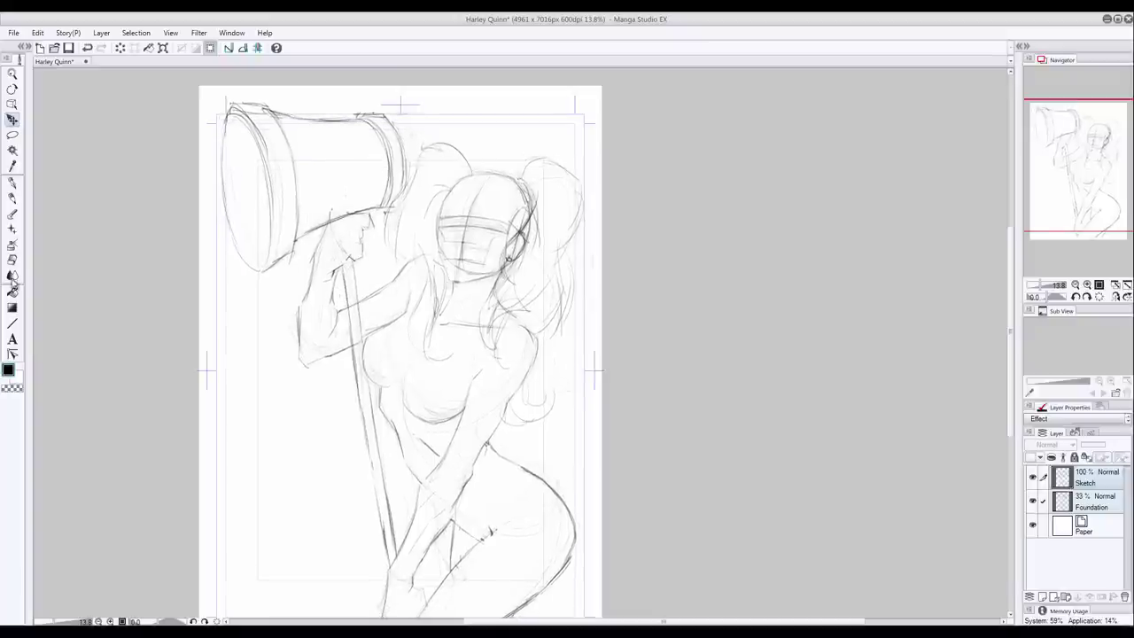
Step: Erase the top corner of the hammer's front rim and try new strokes along the upper edge, undoing the last two
click(12, 259)
mouse_move(232, 104)
mouse_down()
mouse_move(281, 107)
mouse_move(237, 107)
mouse_up()
click(13, 198)
drag(351, 119, 242, 108)
mouse_move(262, 111)
mouse_down()
mouse_move(226, 106)
mouse_move(242, 108)
mouse_move(227, 106)
mouse_move(268, 163)
mouse_up()
key(ctrl+z)
key(ctrl+z)
Step: Redraw the hammer's front rim and the outer edge of its face, and darken the raised forearm's outer line
mouse_move(226, 113)
mouse_down()
mouse_move(221, 179)
mouse_move(272, 111)
mouse_move(282, 135)
mouse_move(252, 147)
mouse_up()
key(e)
mouse_move(229, 169)
mouse_down()
mouse_move(269, 115)
mouse_move(284, 191)
mouse_up()
key(p)
drag(221, 140, 222, 108)
mouse_move(237, 99)
mouse_down()
mouse_move(271, 196)
mouse_move(217, 151)
mouse_up()
drag(216, 129, 225, 209)
mouse_move(1008, 270)
mouse_down()
mouse_move(1007, 327)
mouse_move(1008, 297)
mouse_up()
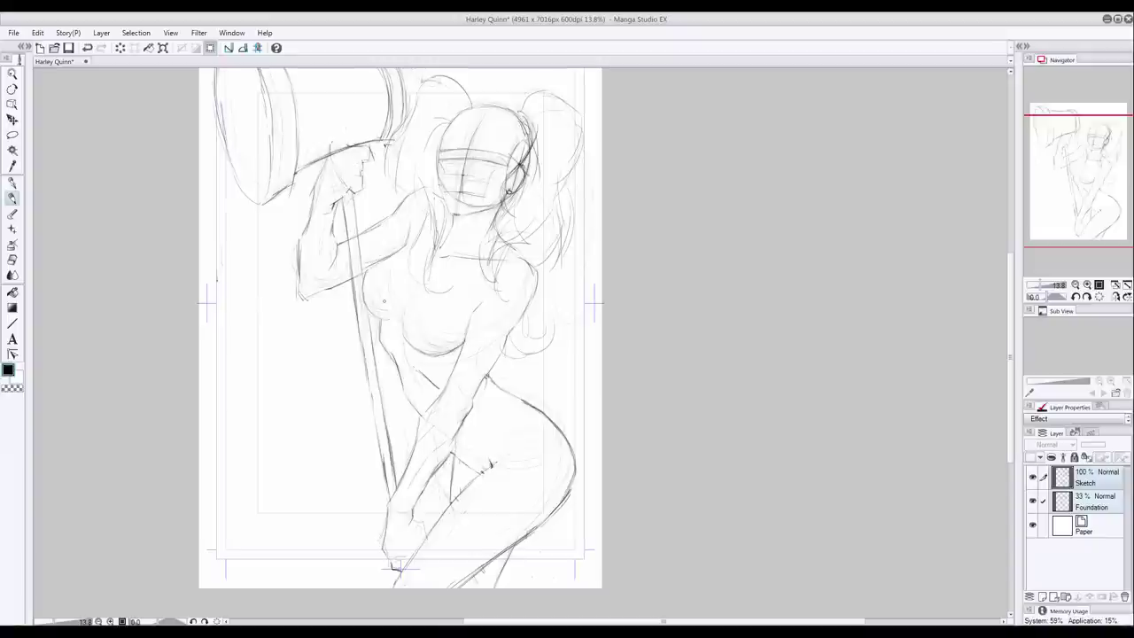
drag(311, 193, 299, 299)
Step: Try tilted, card-like four-sided shapes scattered in the empty background below the hammer head
mouse_move(265, 359)
mouse_down()
mouse_move(356, 391)
mouse_move(388, 418)
mouse_up()
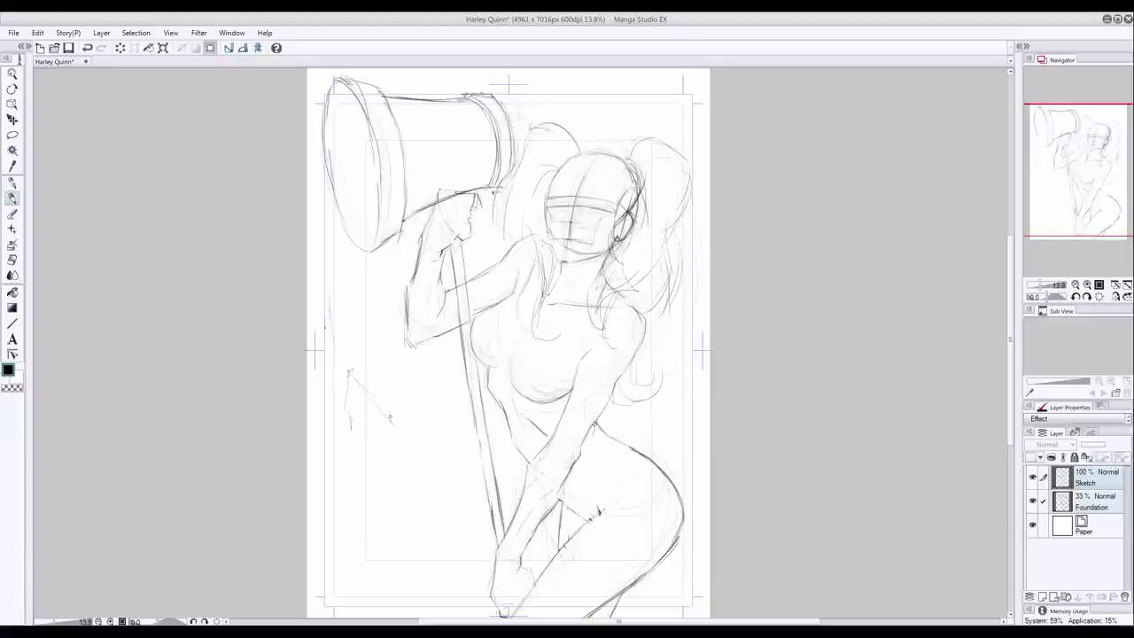
mouse_move(349, 274)
mouse_down()
mouse_move(325, 307)
mouse_move(352, 332)
mouse_up()
drag(337, 305, 324, 320)
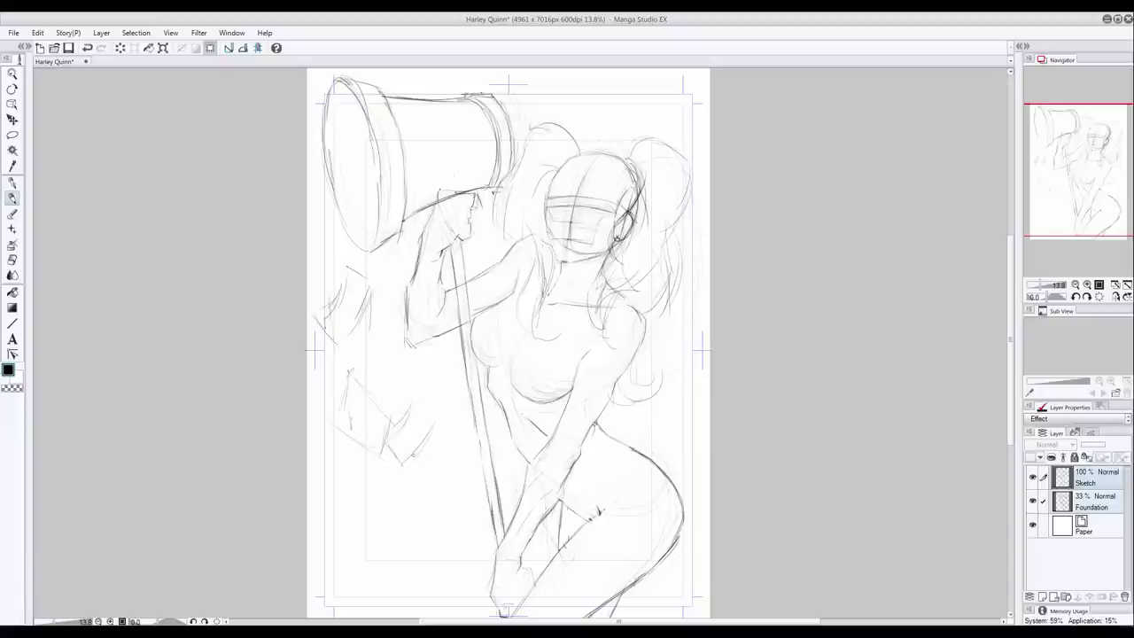
drag(353, 376, 398, 409)
mouse_move(346, 377)
mouse_down()
mouse_move(338, 425)
mouse_move(363, 447)
mouse_up()
drag(340, 424, 382, 452)
drag(424, 520, 391, 500)
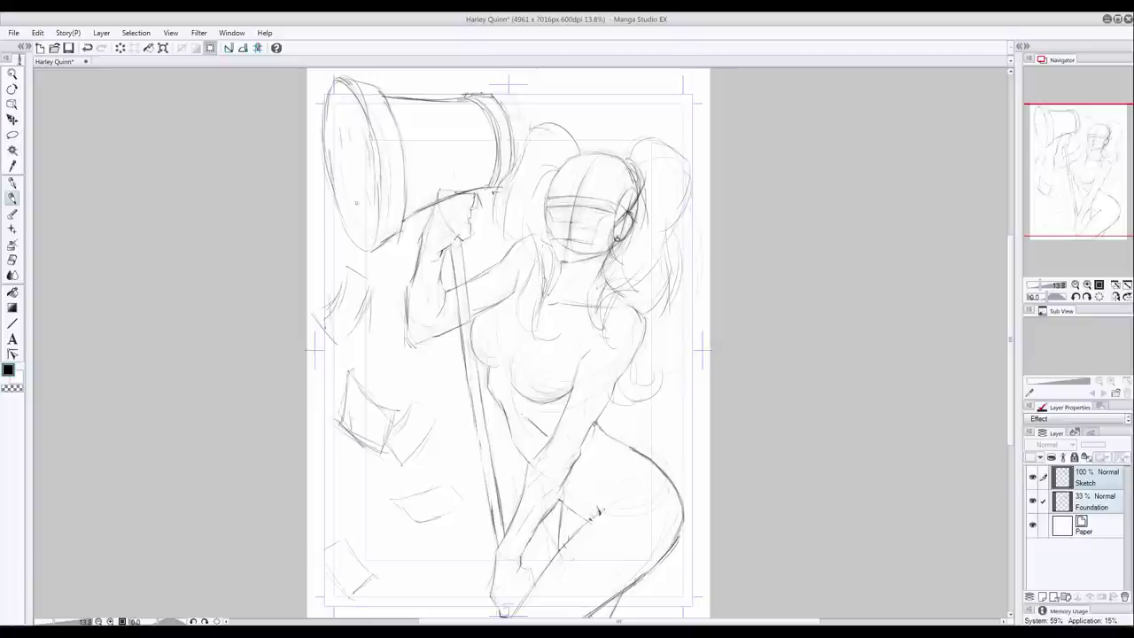
Step: Add short texture strokes to the hammer head's front face
drag(361, 122, 375, 232)
drag(351, 191, 340, 225)
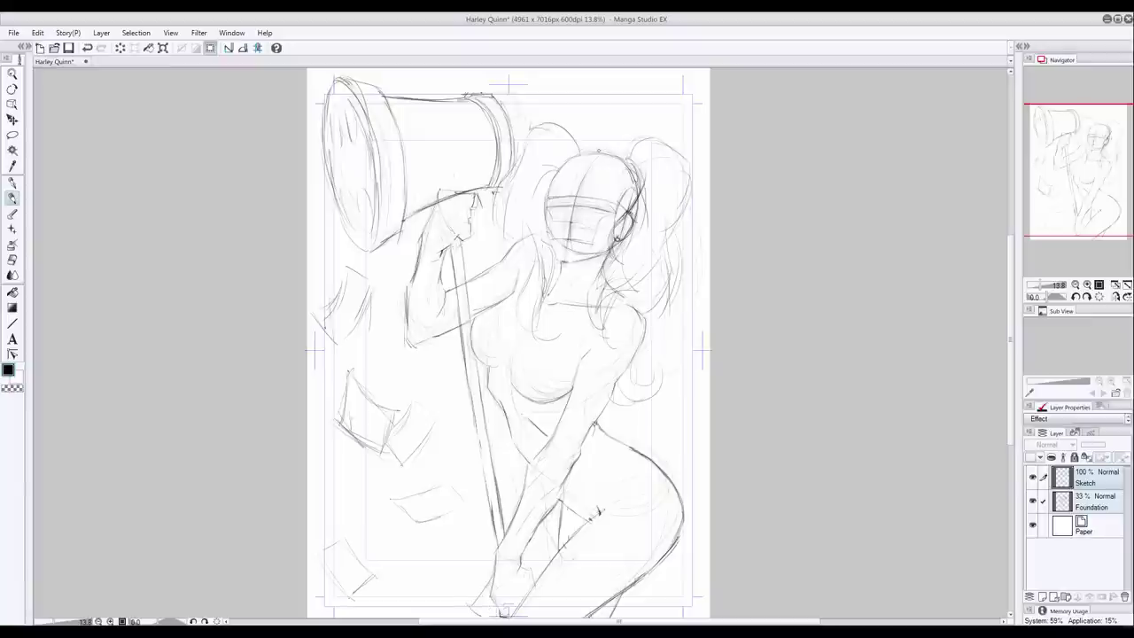
drag(567, 78, 607, 86)
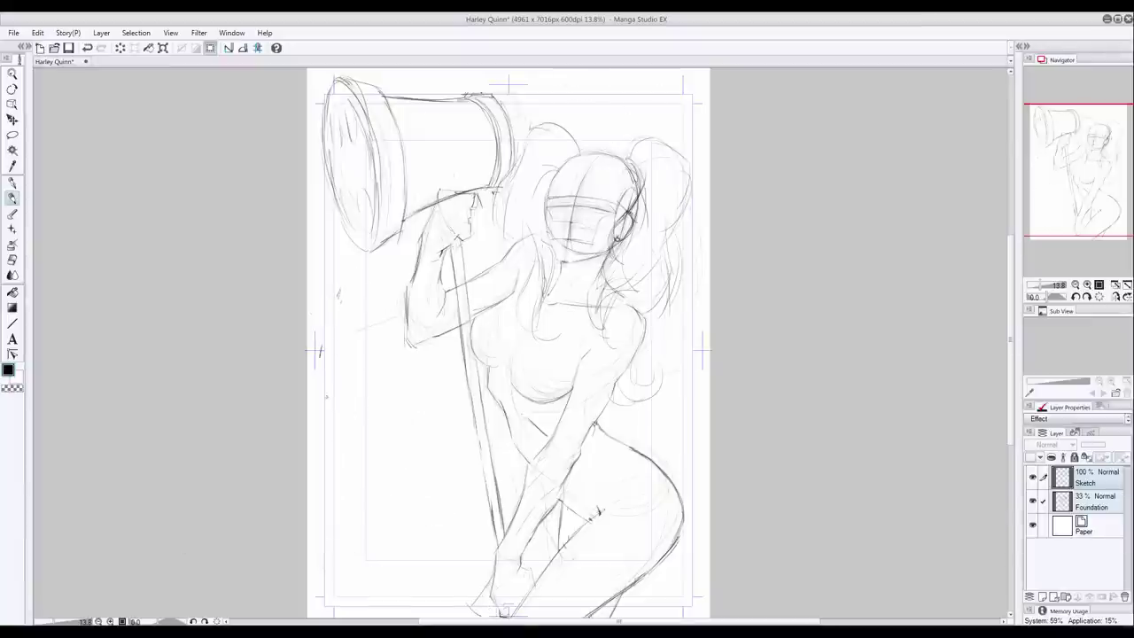
Step: Try angular structural lines in the background beside the hammer handle, then erase them
mouse_move(377, 320)
mouse_down()
mouse_move(335, 332)
mouse_move(326, 452)
mouse_move(365, 616)
mouse_up()
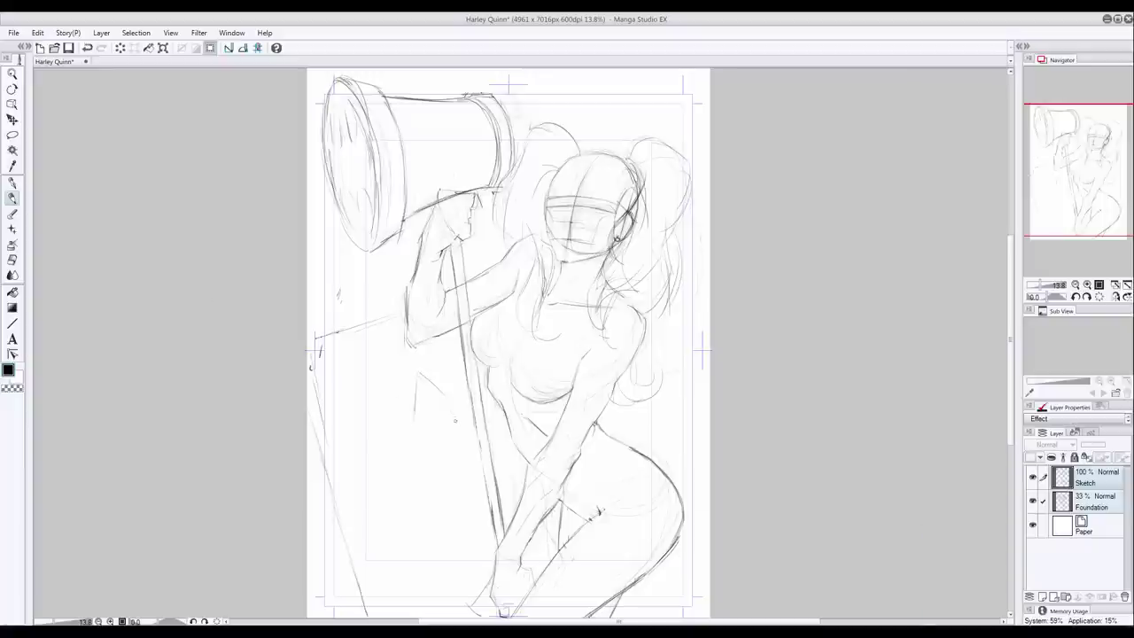
mouse_move(460, 408)
mouse_down()
mouse_move(459, 464)
mouse_move(405, 528)
mouse_move(446, 570)
mouse_up()
drag(400, 544, 448, 569)
drag(458, 495, 455, 571)
click(12, 260)
mouse_move(443, 405)
mouse_down()
mouse_move(413, 438)
mouse_move(342, 326)
mouse_up()
Step: Try a tall vertical edge below the hammer head with a slanted base running toward the lowered hand
click(14, 198)
drag(381, 279, 402, 542)
drag(399, 567, 478, 613)
drag(425, 553, 485, 594)
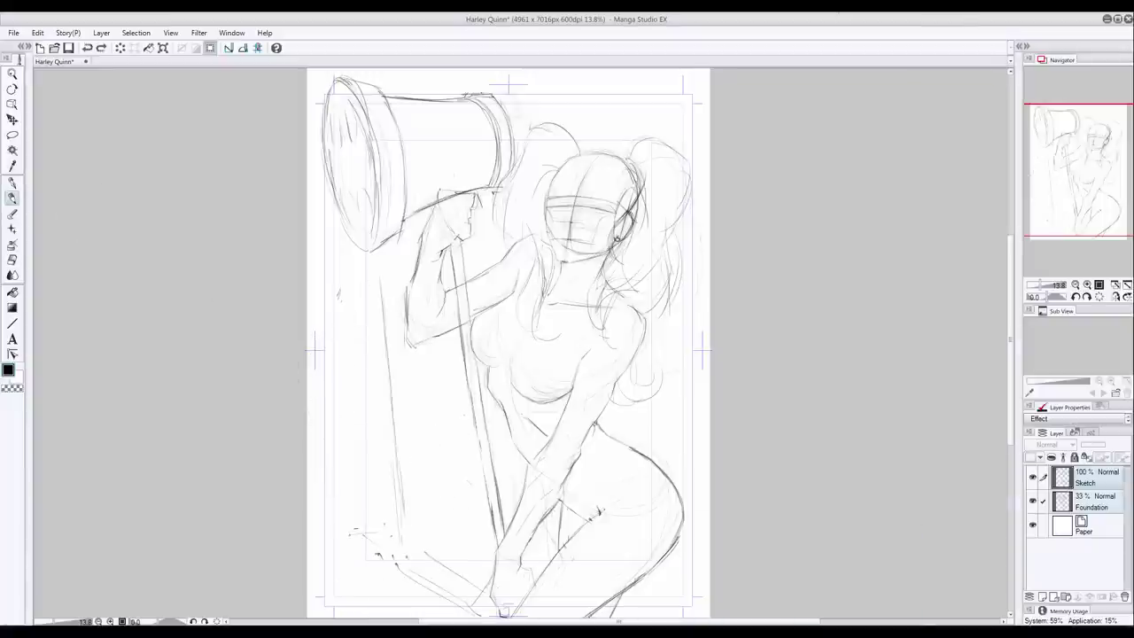
drag(400, 530, 461, 580)
click(12, 259)
drag(388, 540, 445, 588)
click(12, 198)
mouse_move(398, 461)
mouse_down()
mouse_move(405, 508)
mouse_move(454, 582)
mouse_up()
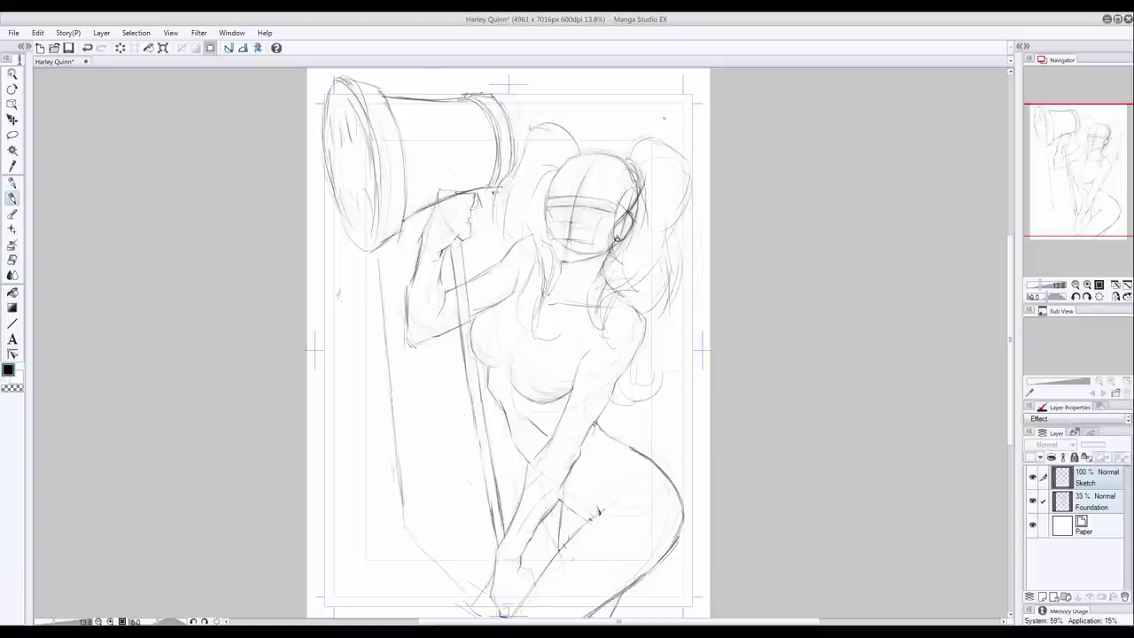
Step: Try extending the background structure with a line behind the head, a second vertical edge and a slanted ledge, then erase it
drag(502, 99, 700, 120)
drag(426, 420, 422, 353)
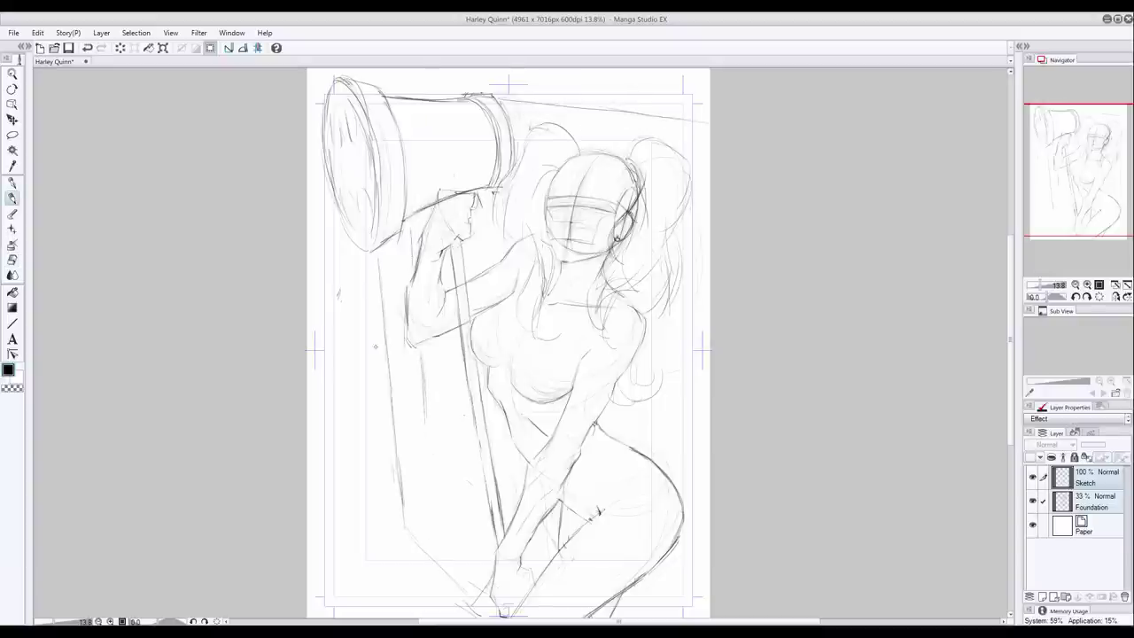
mouse_move(431, 403)
mouse_down()
mouse_move(424, 493)
mouse_move(487, 564)
mouse_up()
drag(402, 531, 468, 602)
drag(403, 538, 436, 581)
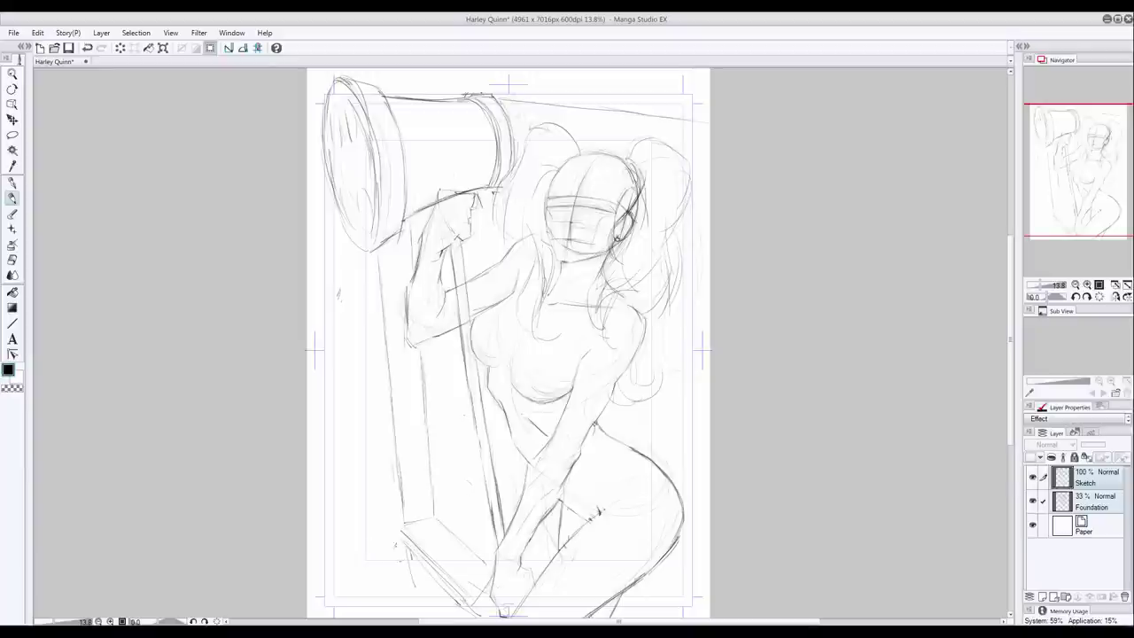
drag(372, 333, 395, 527)
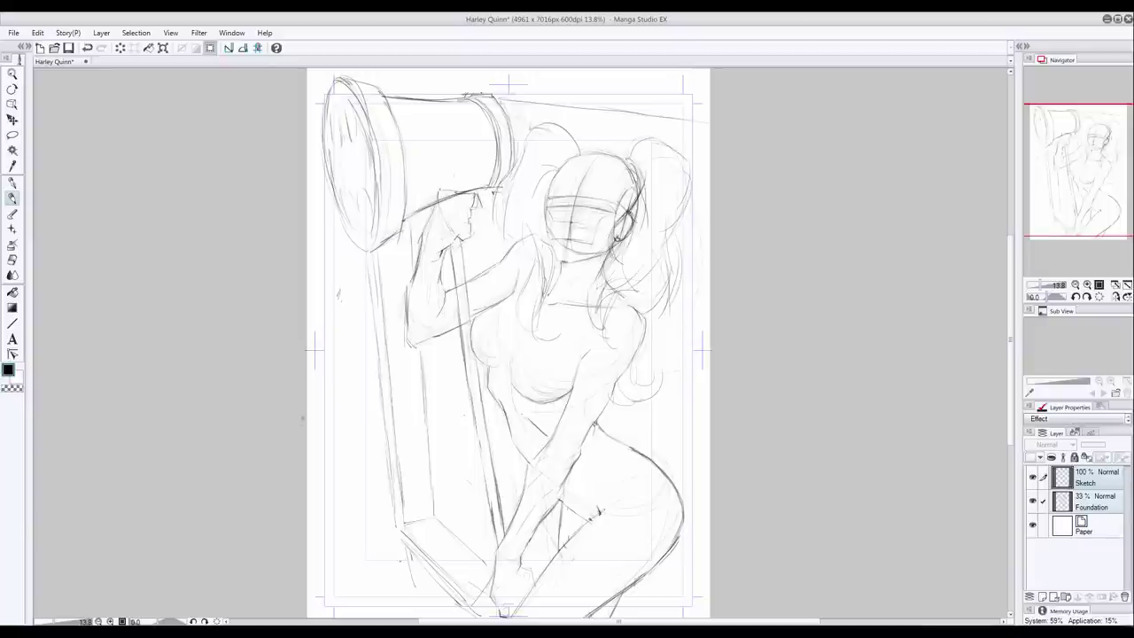
key(e)
mouse_move(342, 328)
mouse_down()
mouse_move(379, 374)
mouse_move(425, 567)
mouse_up()
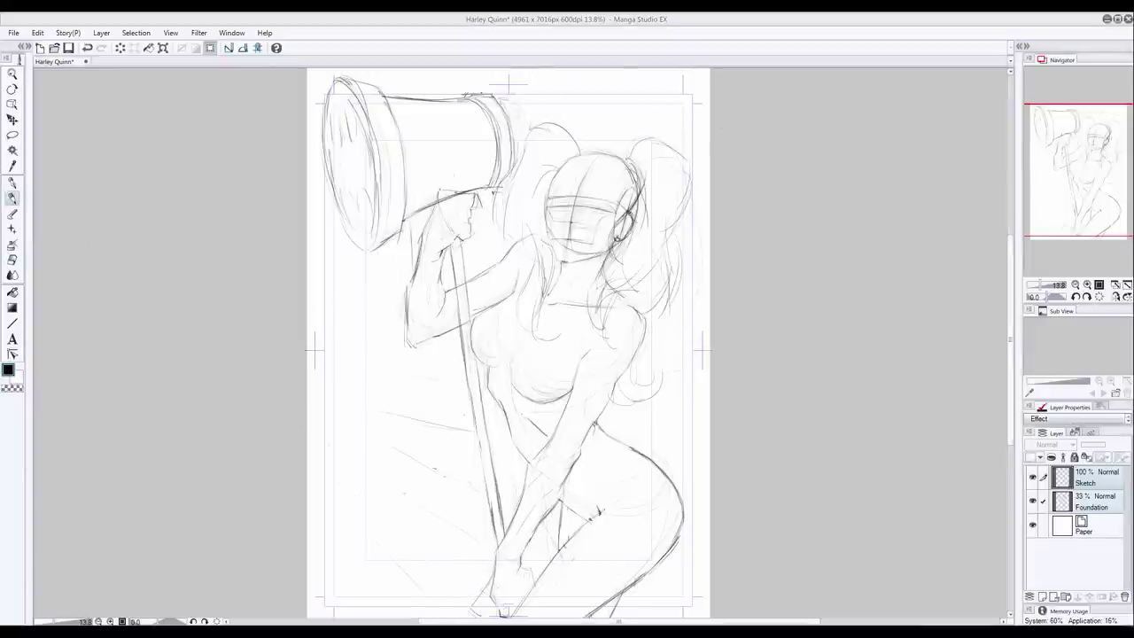
Step: Undo the last stroke and rough in slanted background lines and an oval head for a background figure below the hammer
key(ctrl+z)
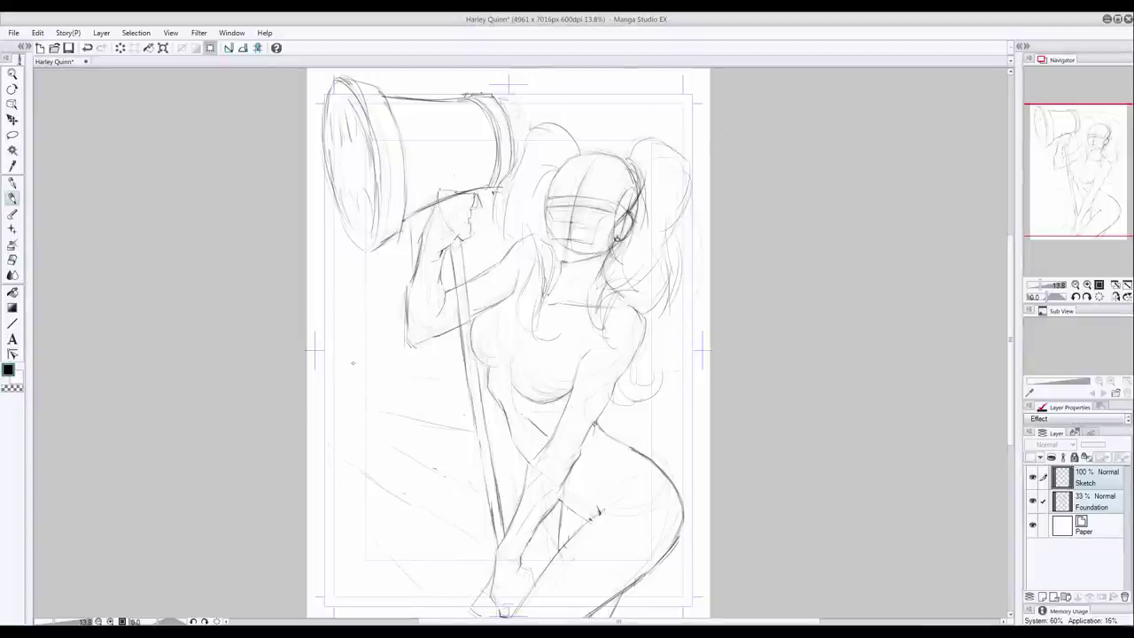
drag(363, 397, 448, 427)
mouse_move(356, 311)
mouse_down()
mouse_move(358, 357)
mouse_move(400, 359)
mouse_up()
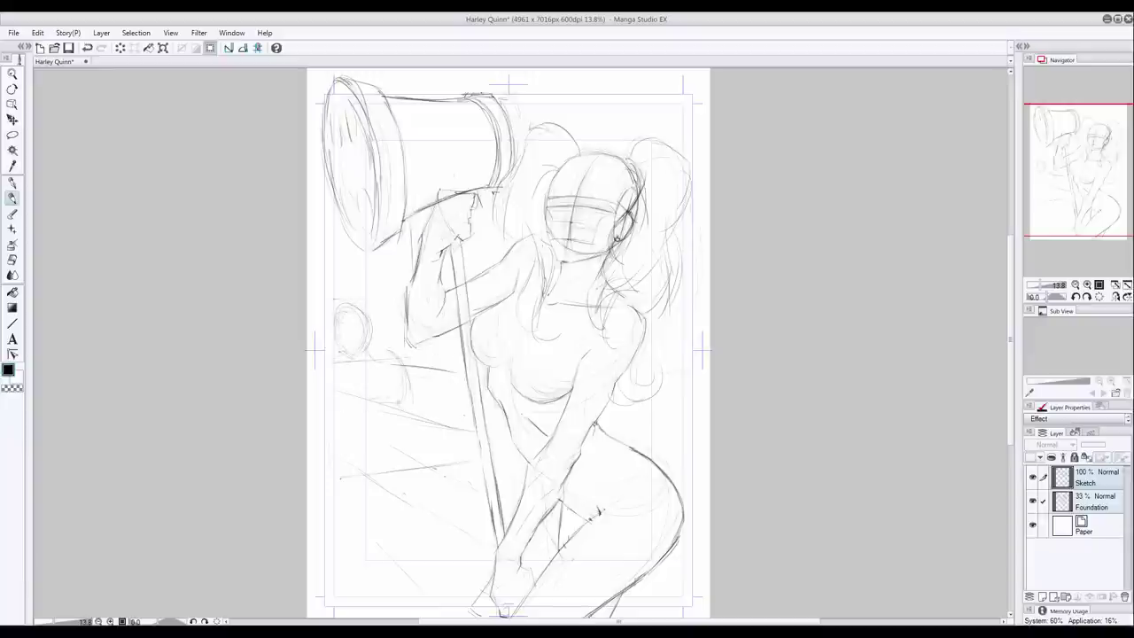
Step: Rough in the background figure's torso, shoulder, arm and foreshortened leg beneath the oval head
drag(334, 372, 338, 411)
drag(375, 357, 408, 404)
mouse_move(393, 366)
mouse_down()
mouse_move(400, 410)
mouse_move(354, 448)
mouse_move(319, 449)
mouse_move(326, 510)
mouse_move(386, 448)
mouse_up()
mouse_move(370, 437)
mouse_down()
mouse_move(413, 405)
mouse_move(375, 433)
mouse_move(414, 478)
mouse_move(315, 532)
mouse_up()
mouse_move(340, 480)
mouse_down()
mouse_move(372, 522)
mouse_move(382, 516)
mouse_up()
drag(352, 528, 401, 506)
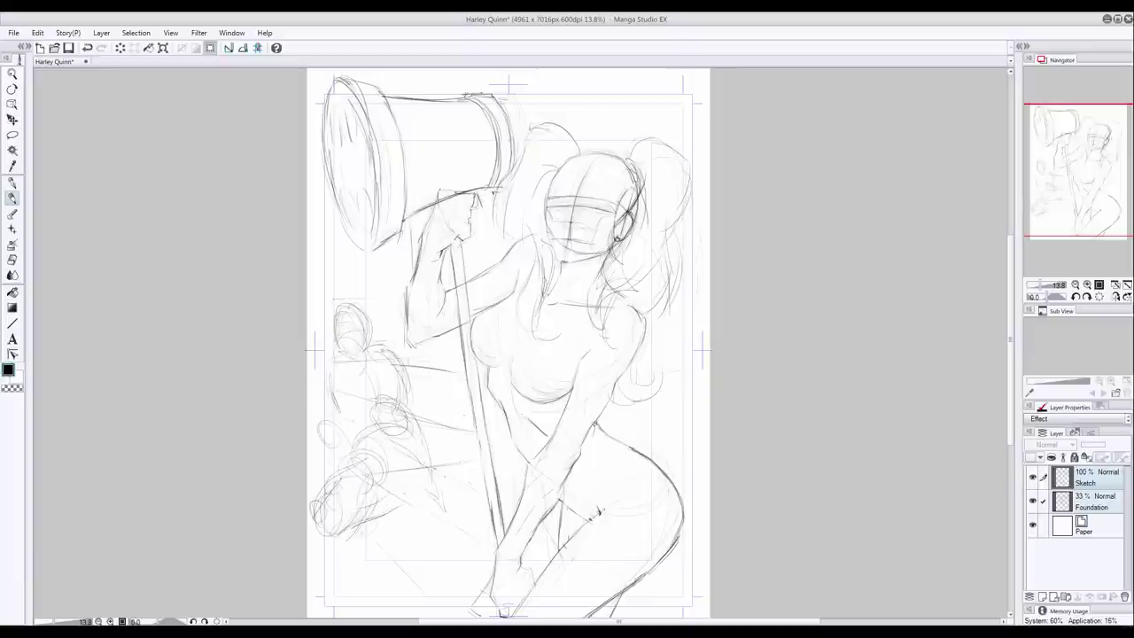
Step: Build up the background figure's far arm, head and jaw, and add its foot near the hammer handle
drag(346, 455, 371, 475)
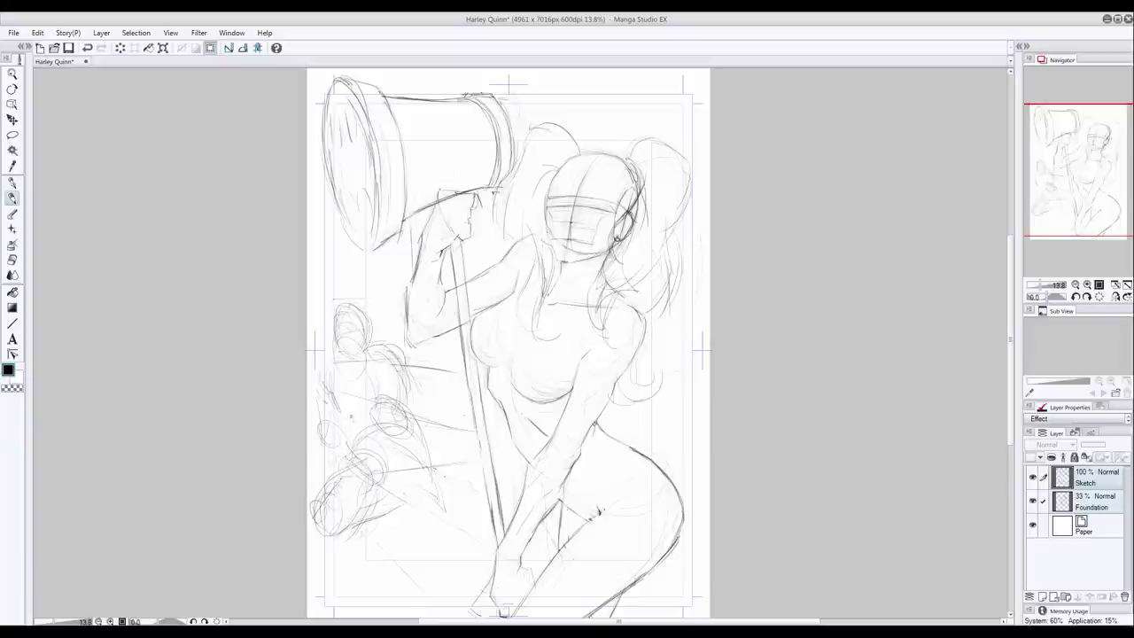
drag(362, 420, 322, 464)
drag(424, 400, 415, 430)
drag(354, 324, 364, 367)
mouse_move(329, 323)
mouse_down()
mouse_move(332, 347)
mouse_move(344, 338)
mouse_move(341, 381)
mouse_up()
drag(337, 335, 352, 381)
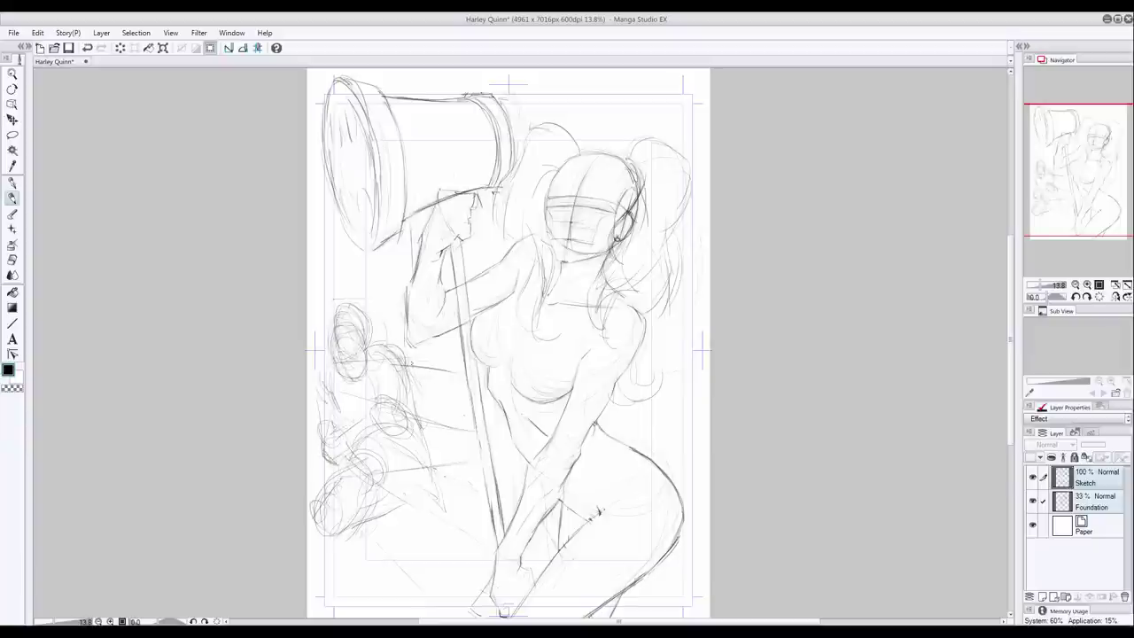
mouse_move(435, 505)
mouse_down()
mouse_move(427, 528)
mouse_move(462, 514)
mouse_up()
click(12, 119)
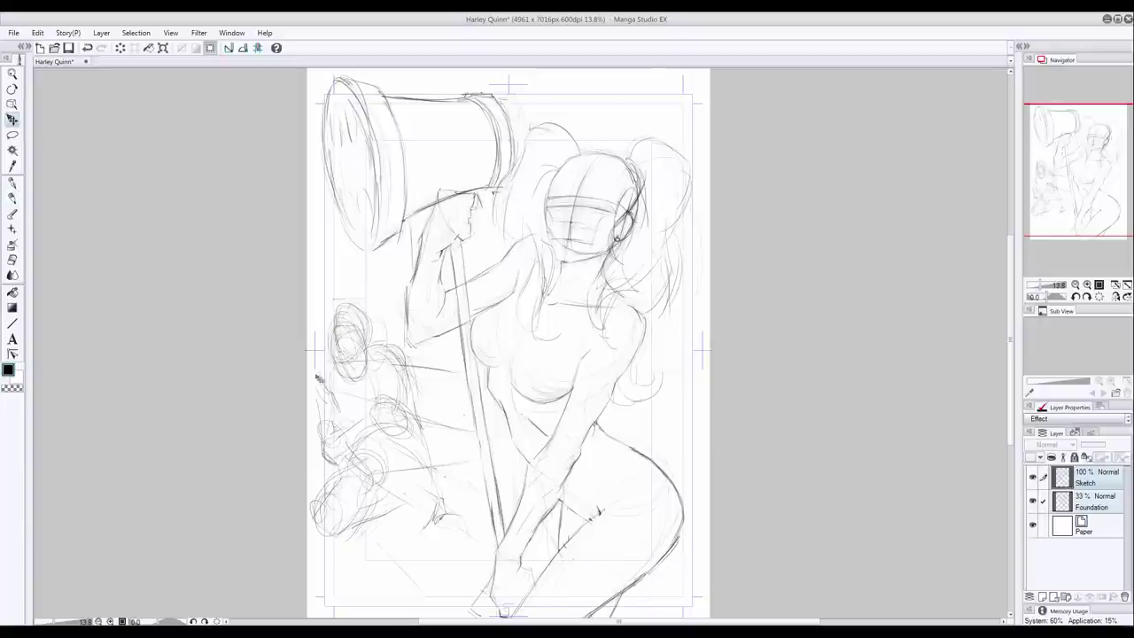
drag(381, 416, 380, 432)
key(ctrl+z)
Step: Lasso the background figure, move it slightly down and to the right, and clear the selection
click(12, 136)
mouse_move(290, 303)
mouse_down()
mouse_move(404, 346)
mouse_move(297, 550)
mouse_up()
click(13, 120)
drag(362, 392, 369, 409)
key(ctrl+d)
click(12, 198)
mouse_move(388, 566)
mouse_down()
mouse_move(411, 595)
mouse_move(344, 598)
mouse_up()
key(ctrl+z)
key(ctrl+z)
key(ctrl+z)
key(ctrl+y)
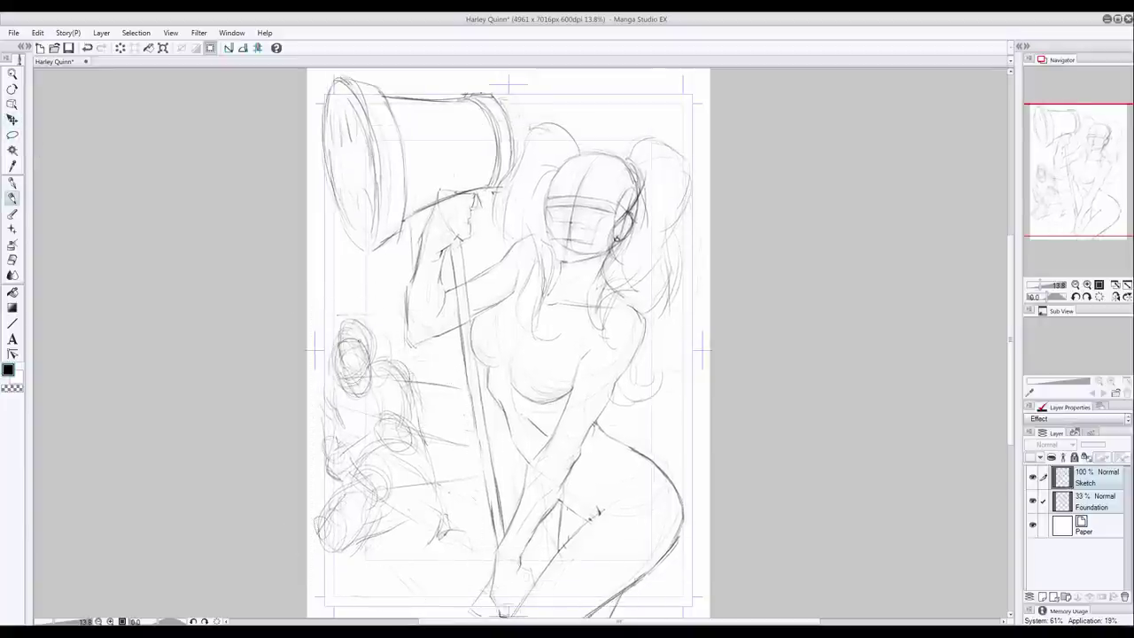
Step: Reinforce the background figure's thighs, lower leg, back and side of the head with additional rough strokes
drag(319, 479, 337, 523)
drag(389, 485, 421, 514)
drag(382, 448, 436, 519)
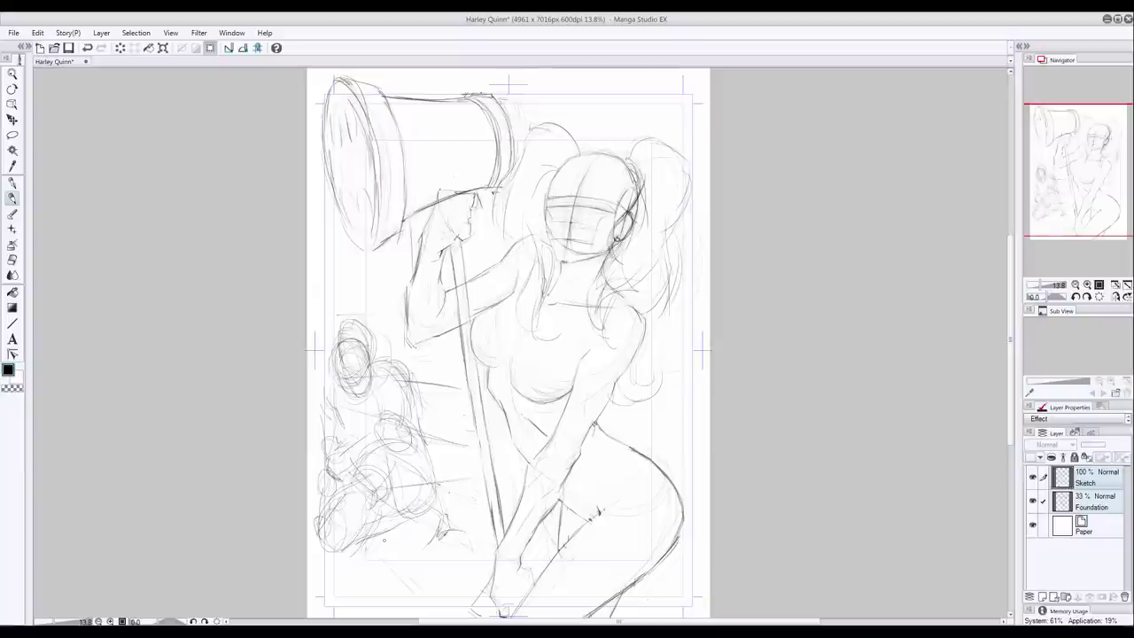
mouse_move(413, 434)
mouse_down()
mouse_move(431, 533)
mouse_move(432, 522)
mouse_up()
drag(434, 510, 430, 561)
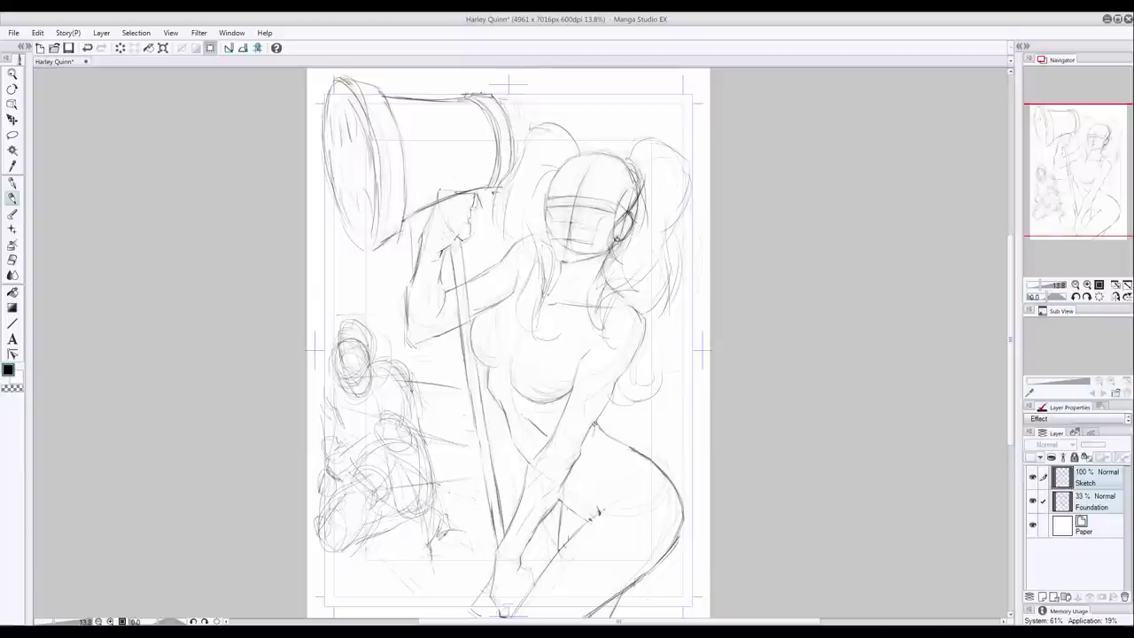
drag(383, 469, 367, 515)
drag(357, 436, 361, 447)
drag(414, 385, 409, 438)
drag(337, 356, 332, 388)
Step: Lasso the whole background figure, shift it a little farther down and to the right, and deselect it
click(13, 119)
click(13, 135)
drag(307, 294, 365, 307)
drag(308, 360, 309, 602)
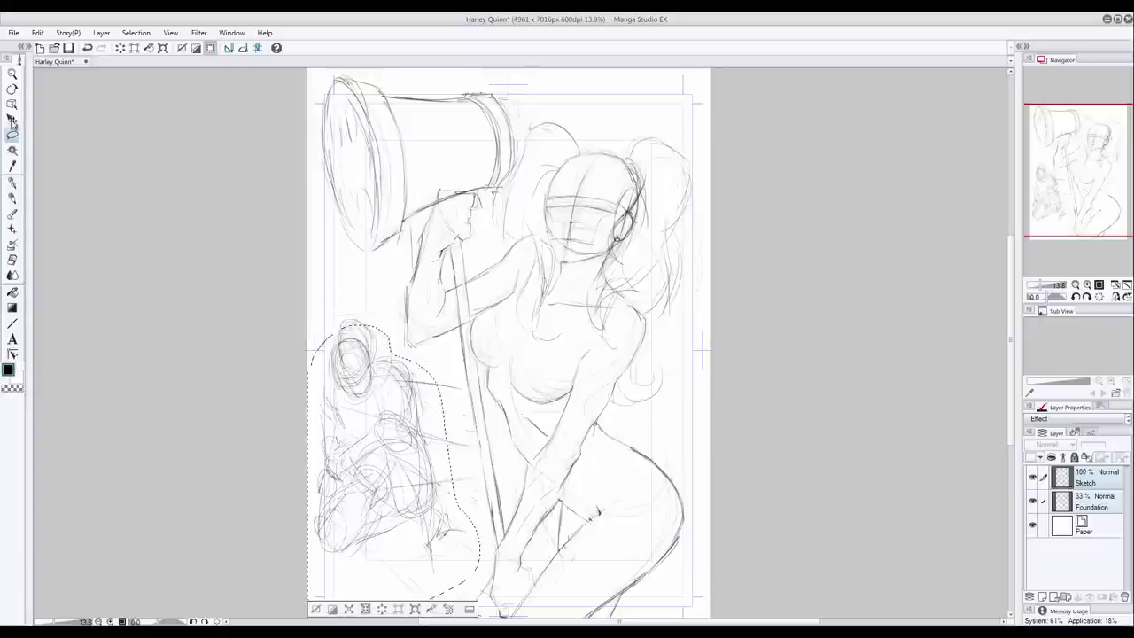
click(12, 120)
drag(412, 425, 420, 451)
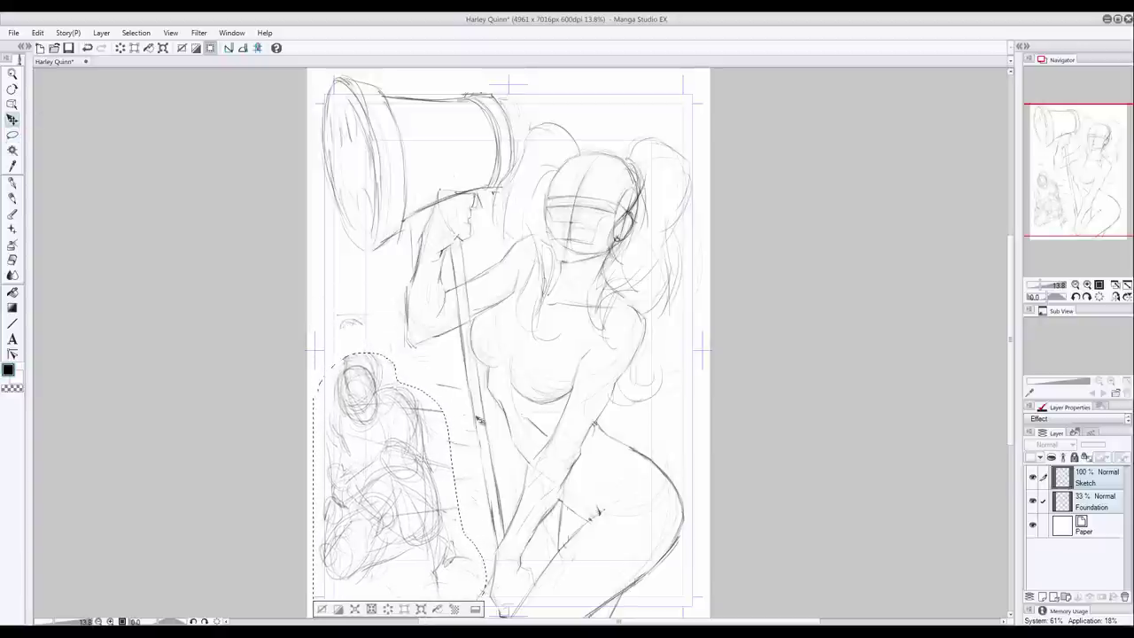
key(ctrl+d)
Step: Erase the leftover strokes above the background figure's head and along its right side
click(12, 200)
click(12, 260)
drag(358, 320, 348, 306)
drag(449, 389, 467, 510)
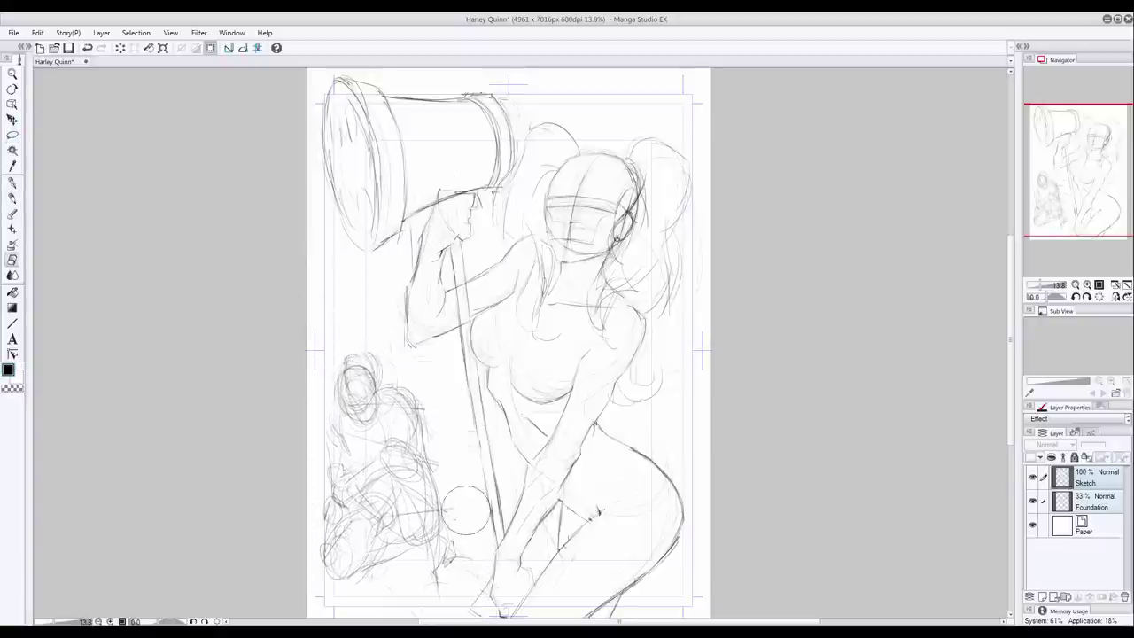
drag(347, 347, 375, 343)
Step: Redraw the background figure's foot and rough in short guide lines between the figure and the hammer handle
click(12, 198)
drag(432, 581, 451, 580)
mouse_move(422, 582)
mouse_down()
mouse_move(439, 579)
mouse_move(432, 597)
mouse_up()
drag(470, 486, 441, 487)
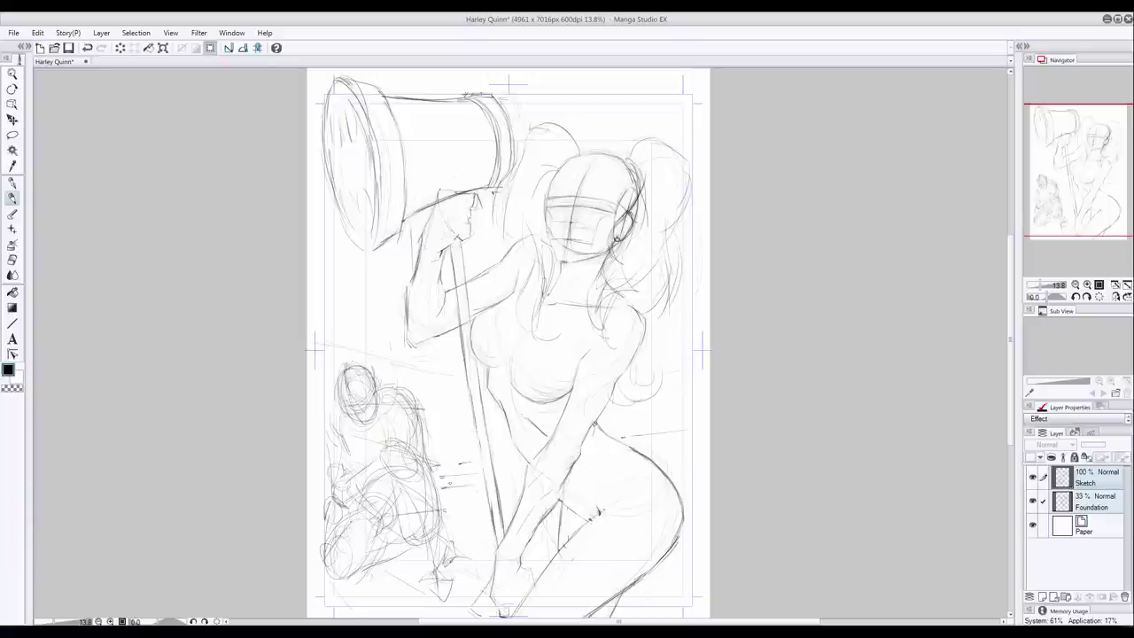
Step: Erase the stray guide lines beside Harley's hip and next to the hammer handle
click(11, 259)
drag(667, 430, 643, 429)
drag(449, 467, 455, 470)
Step: Add a new layer and rough in a horizontal line, small oval and vertical wall edge around the background figure
click(13, 197)
click(1042, 597)
drag(384, 359, 450, 360)
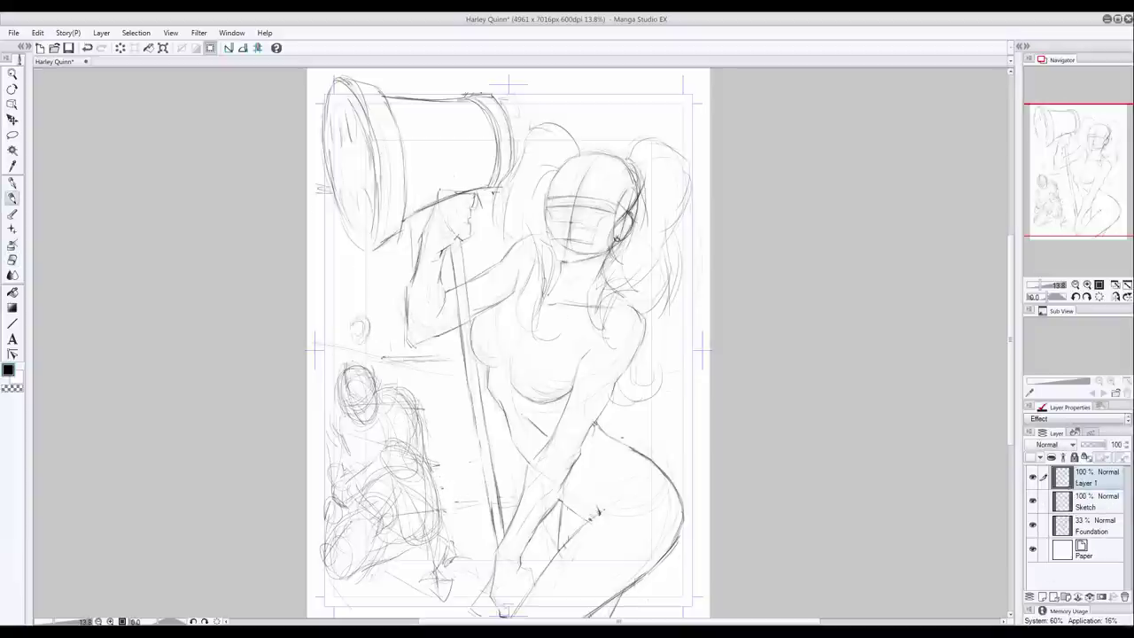
drag(361, 319, 354, 337)
drag(446, 359, 446, 422)
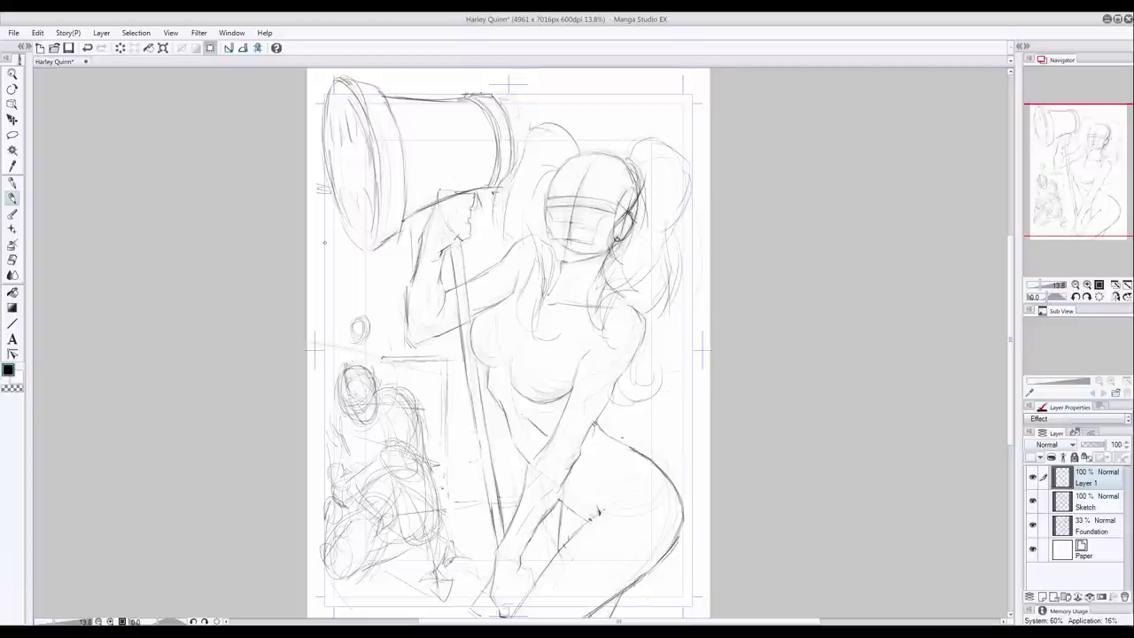
Step: Sketch wall marks below the hammer head and erase the small oval and horizontal line above the background figure
drag(329, 232, 321, 244)
drag(342, 248, 348, 267)
drag(362, 266, 377, 271)
drag(352, 338, 346, 351)
mouse_move(331, 345)
mouse_down()
mouse_move(317, 352)
mouse_move(367, 274)
mouse_move(414, 358)
mouse_up()
click(12, 260)
click(13, 198)
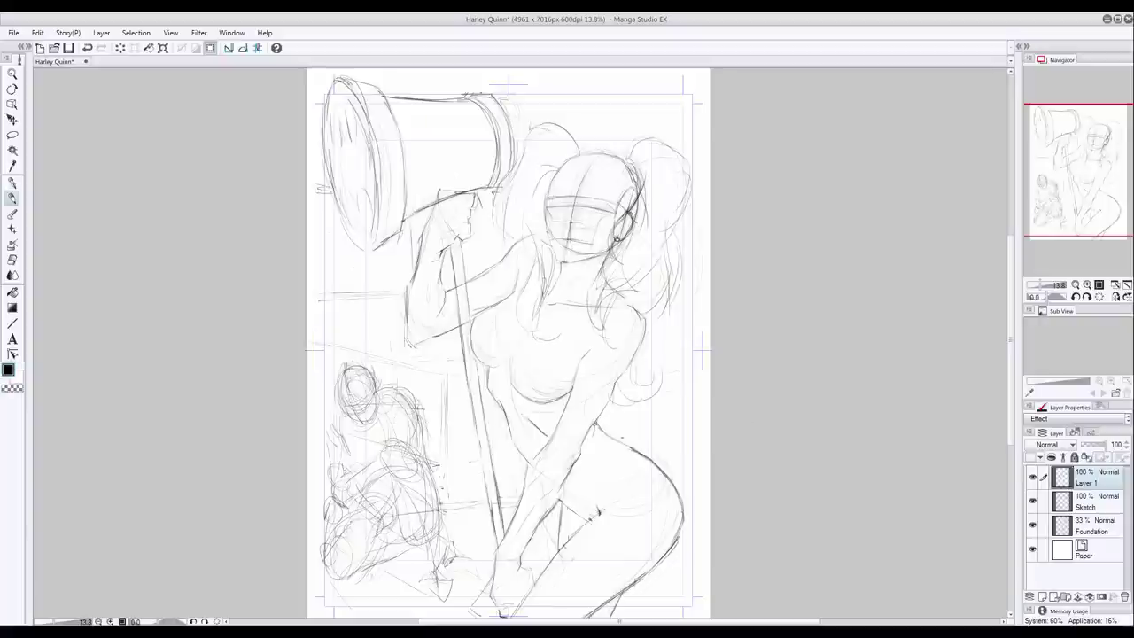
Step: Rough in floor lines behind the hammer handle and Harley's hip, wall cracks, and a ceiling line above her head
drag(438, 505, 468, 503)
drag(435, 512, 464, 509)
drag(373, 326, 388, 333)
drag(709, 523, 685, 512)
mouse_move(576, 117)
mouse_down()
mouse_move(687, 98)
mouse_move(664, 122)
mouse_up()
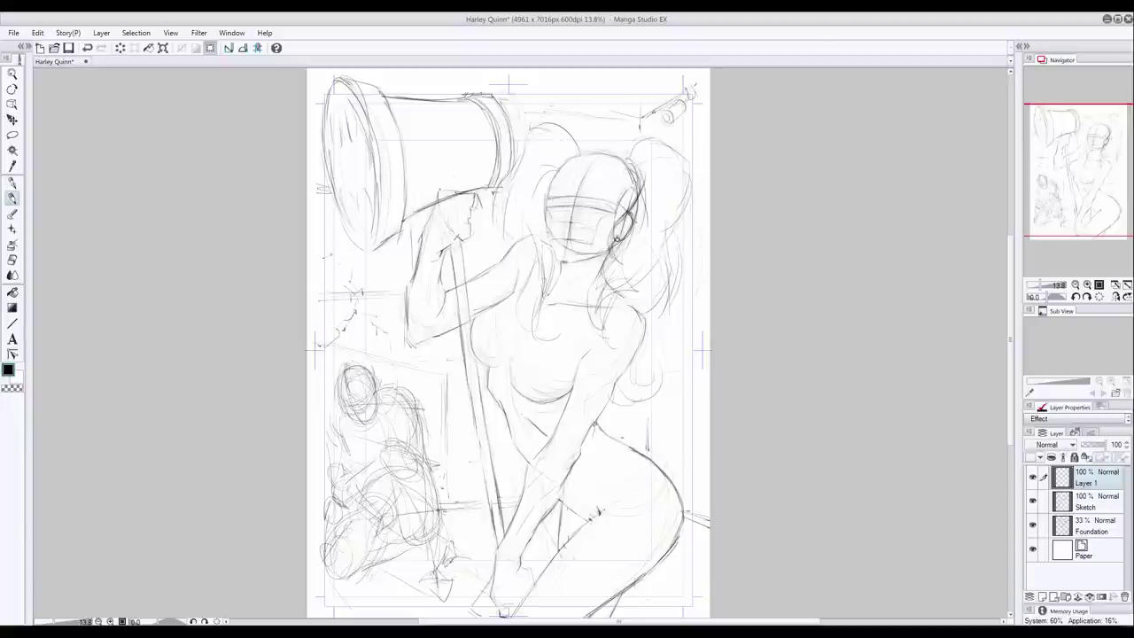
Step: Sketch the angular ceiling panel between the hammer head and the page's upper right corner
drag(602, 92, 641, 95)
mouse_move(601, 86)
mouse_down()
mouse_move(645, 91)
mouse_move(560, 92)
mouse_up()
mouse_move(566, 79)
mouse_down()
mouse_move(548, 91)
mouse_move(658, 88)
mouse_up()
drag(549, 76, 534, 86)
Step: Draw the vertical wall edge along the page's right side and short horizontal lines branching off it
drag(682, 595, 683, 534)
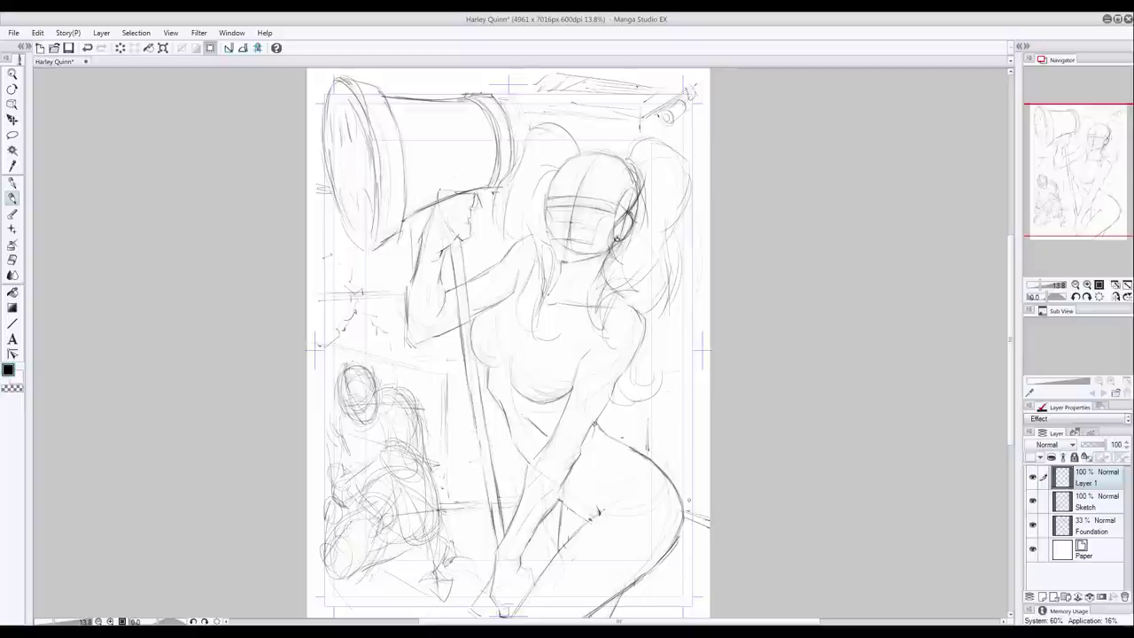
drag(691, 193, 693, 261)
drag(691, 240, 693, 470)
drag(691, 487, 710, 496)
Step: Add wood grain strokes along the barrel of the hammer head
drag(411, 195, 436, 186)
drag(450, 176, 484, 171)
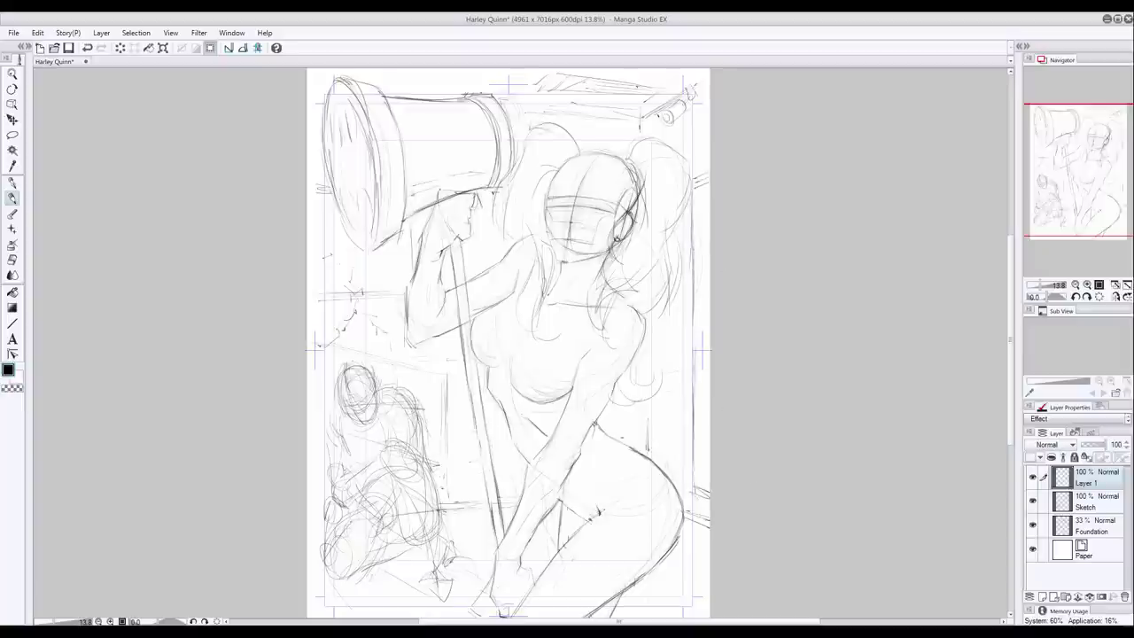
drag(413, 206, 435, 199)
drag(399, 107, 437, 113)
drag(405, 133, 439, 134)
Step: Lasso the background figure on the Sketch layer, scale it down slightly, apply the transform and deselect
click(1092, 527)
click(1092, 503)
click(1093, 478)
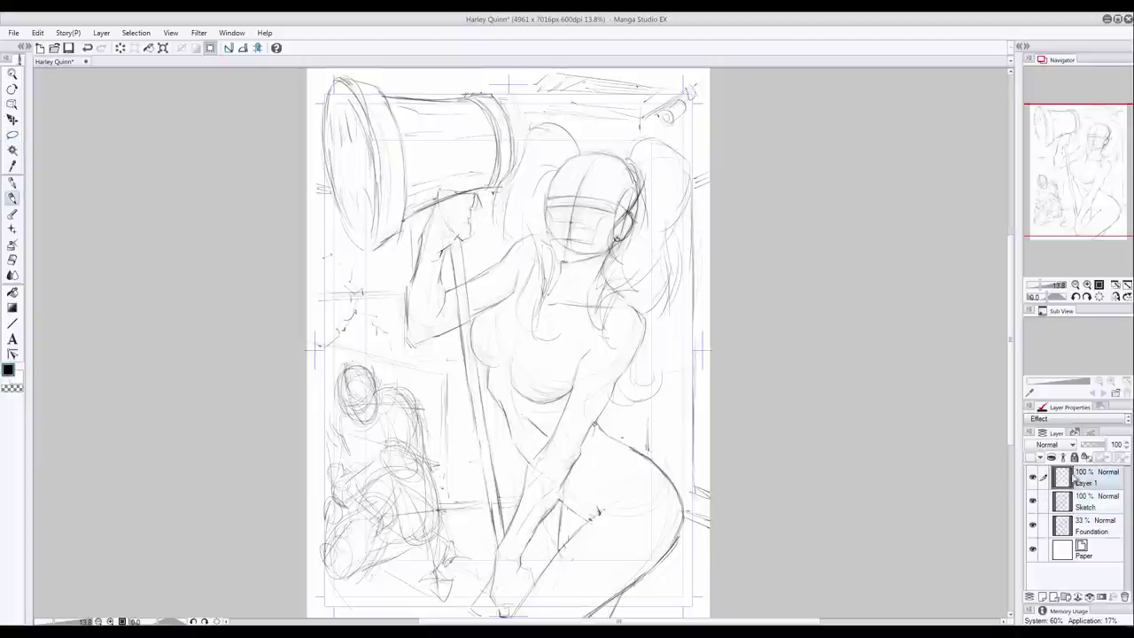
click(13, 134)
click(1089, 505)
mouse_move(328, 349)
mouse_down()
mouse_move(474, 611)
mouse_move(309, 354)
mouse_up()
key(ctrl+t)
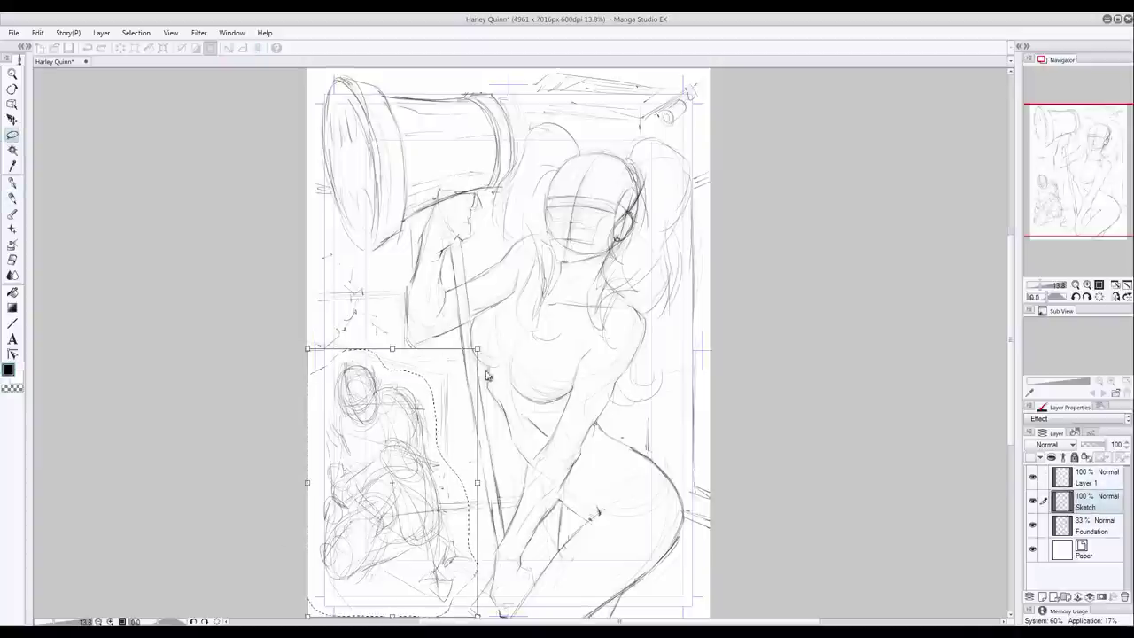
drag(488, 344, 490, 343)
key(Escape)
key(ctrl+t)
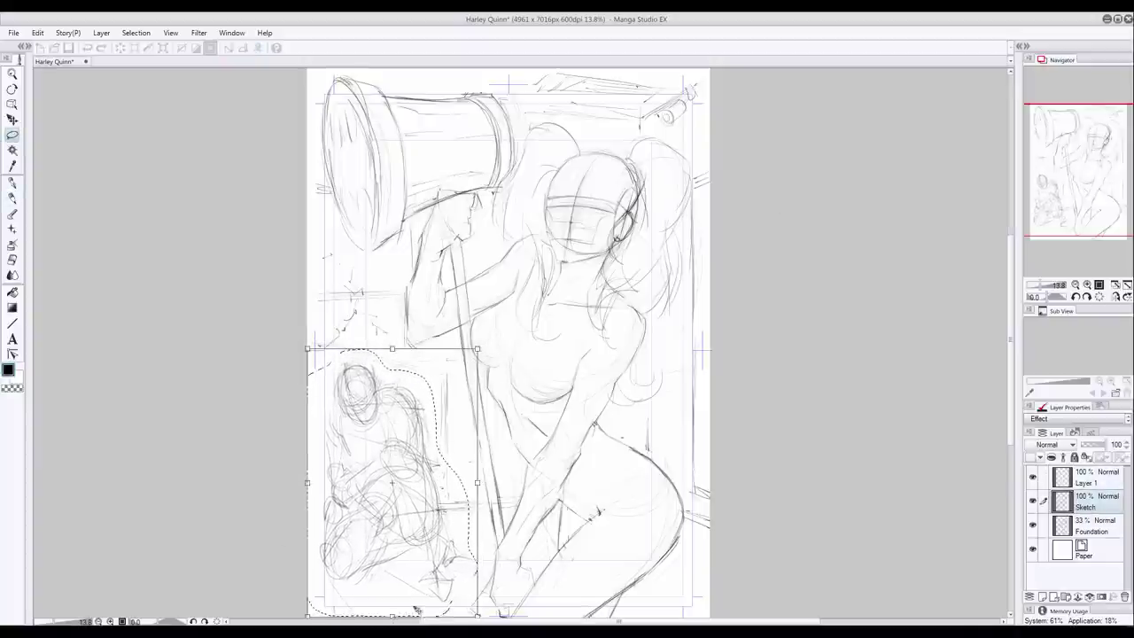
drag(479, 615, 464, 563)
key(Return)
key(ctrl+d)
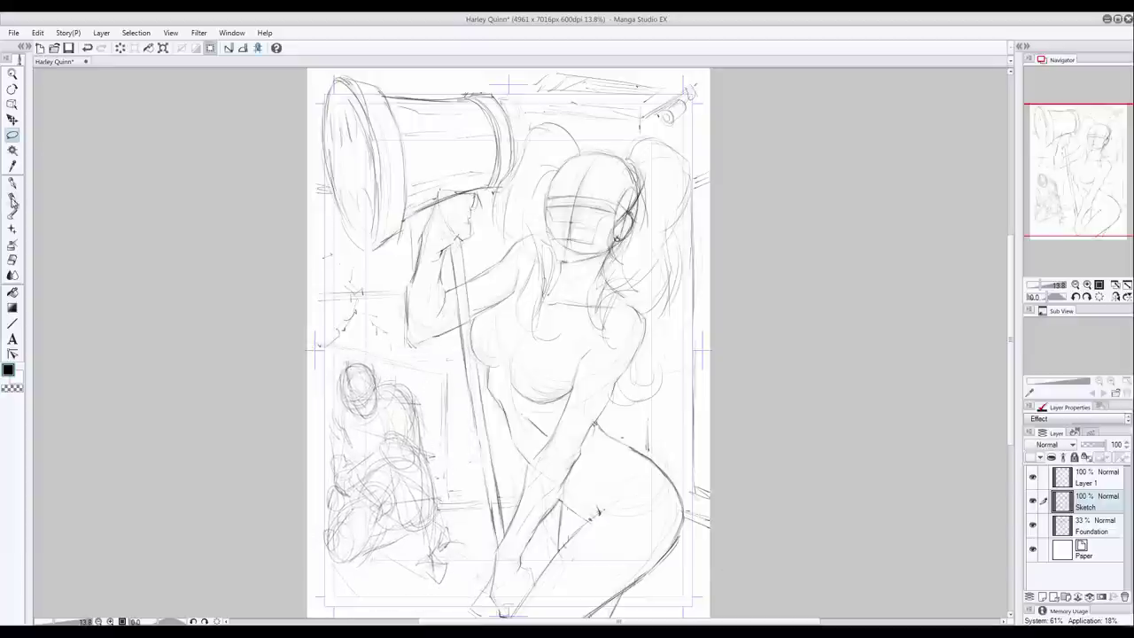
Step: Redraw the background figure's shoulder, arm, back and bent legs on Layer 1 over the rough sketch
click(12, 199)
click(1098, 479)
drag(417, 404, 418, 448)
drag(389, 432, 415, 387)
mouse_move(416, 410)
mouse_down()
mouse_move(430, 494)
mouse_move(412, 507)
mouse_up()
mouse_move(430, 490)
mouse_down()
mouse_move(434, 551)
mouse_move(423, 567)
mouse_up()
drag(412, 512, 378, 530)
drag(388, 468, 318, 542)
drag(321, 538, 333, 563)
drag(390, 509, 371, 540)
mouse_move(381, 526)
mouse_down()
mouse_move(341, 556)
mouse_move(422, 517)
mouse_up()
drag(392, 521, 419, 531)
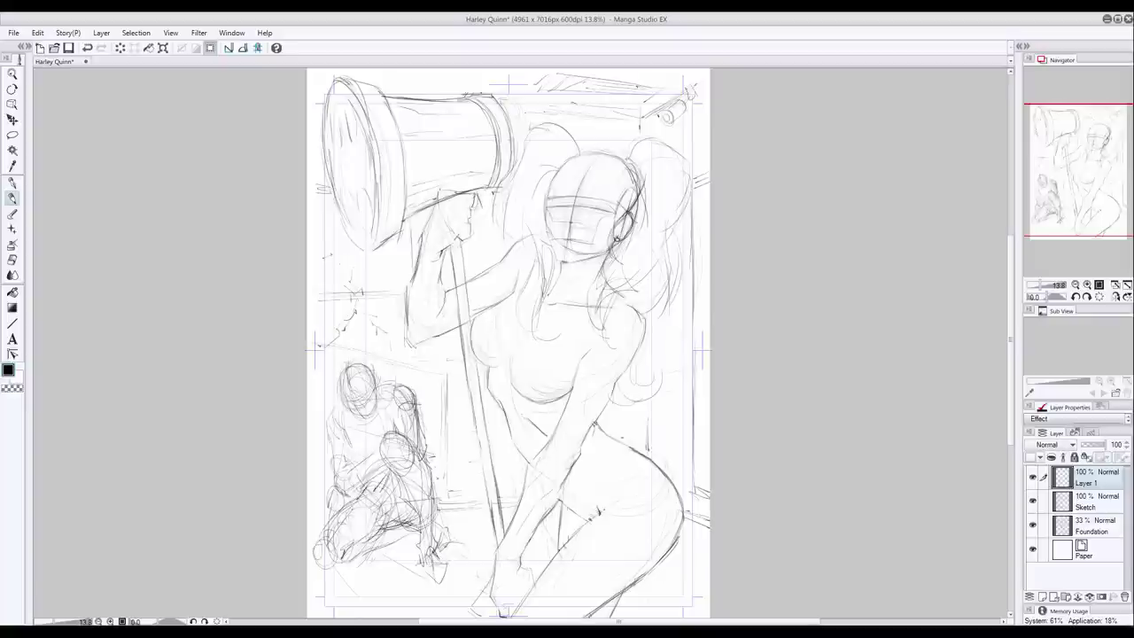
Step: Extend the background figure's lower leg and foot, and erase the redrawn strokes on Layer 1
drag(353, 560, 310, 570)
drag(345, 565, 316, 574)
drag(370, 491, 310, 556)
key(e)
drag(360, 417, 339, 541)
Step: Move the background figure from the Sketch layer to its own layer at 45% opacity and make Layer 1 active
click(1086, 502)
key(m)
mouse_move(340, 356)
mouse_down()
mouse_move(452, 466)
mouse_move(340, 357)
mouse_up()
key(Delete)
key(ctrl+v)
key(ctrl+d)
click(1092, 444)
click(1084, 482)
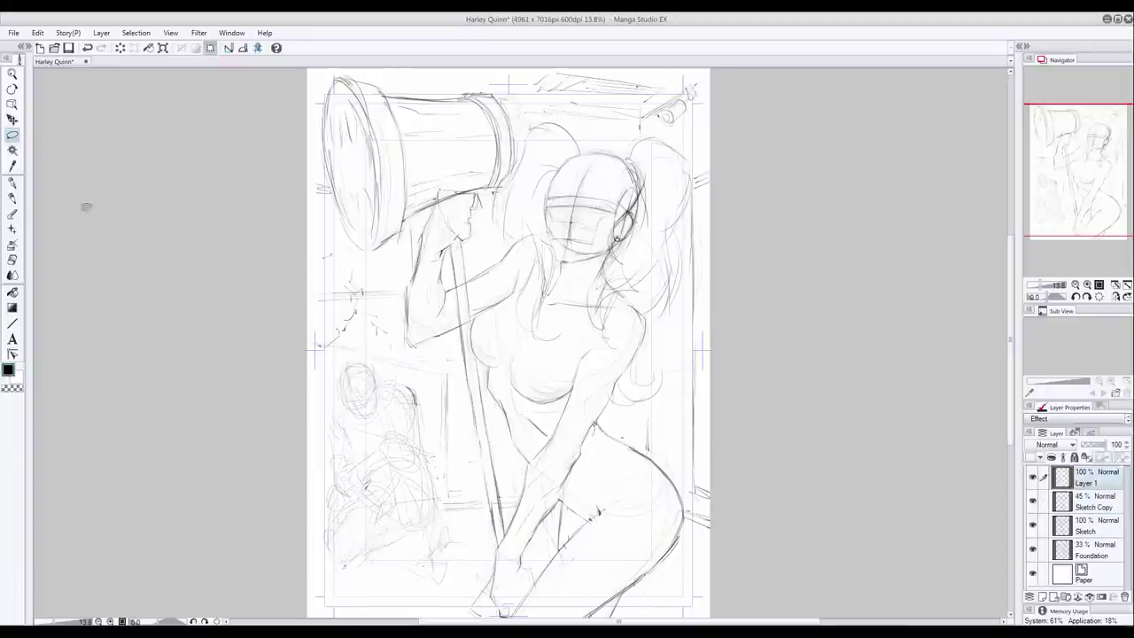
Step: Try a new head, torso, arm and foreshortened leg over the faded background figure, and erase the attempt
click(12, 198)
mouse_move(363, 370)
mouse_down()
mouse_move(372, 418)
mouse_move(341, 414)
mouse_move(376, 403)
mouse_move(360, 427)
mouse_up()
mouse_move(338, 406)
mouse_down()
mouse_move(361, 427)
mouse_move(420, 404)
mouse_move(418, 443)
mouse_move(443, 496)
mouse_move(415, 512)
mouse_move(387, 452)
mouse_move(404, 429)
mouse_move(363, 487)
mouse_move(398, 488)
mouse_up()
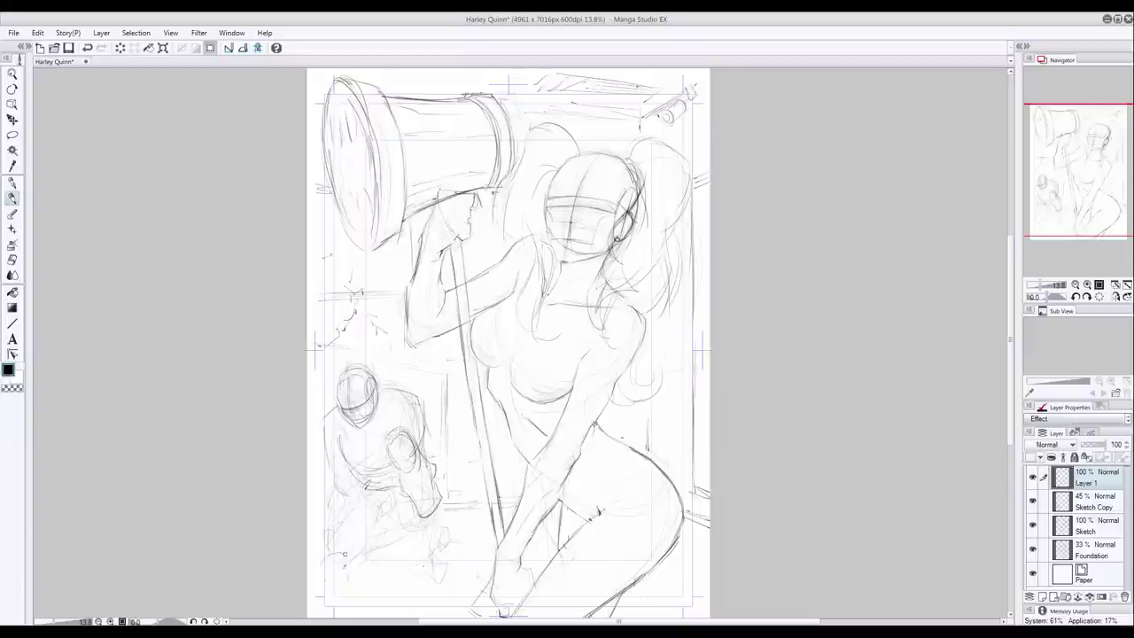
drag(344, 553, 336, 589)
drag(327, 537, 371, 496)
drag(383, 551, 359, 582)
drag(383, 532, 409, 537)
key(e)
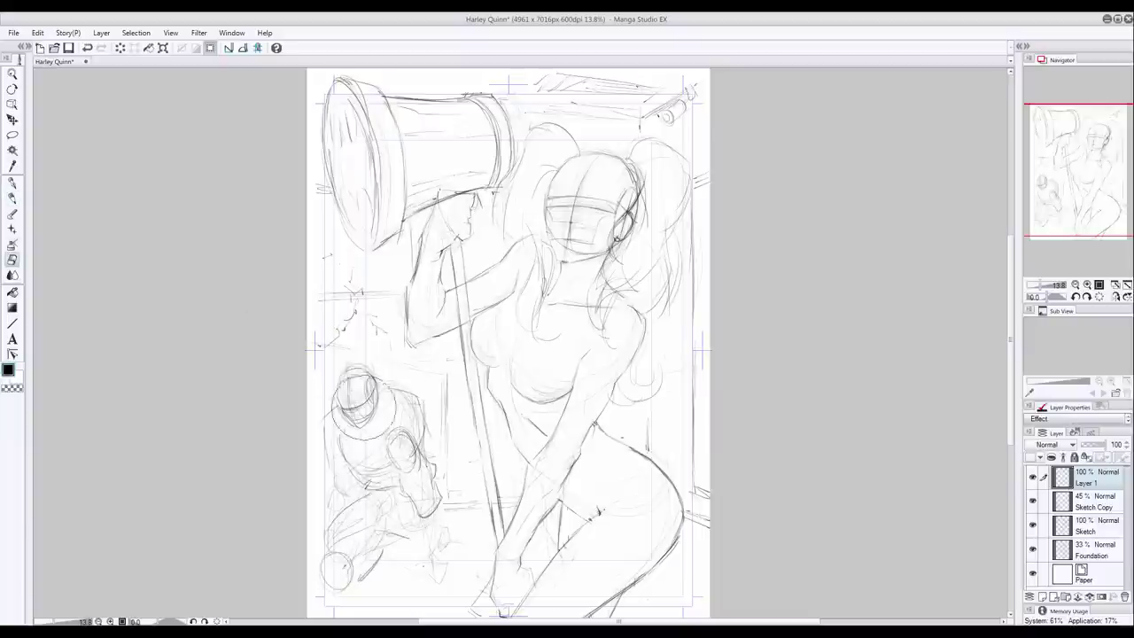
drag(356, 394, 402, 571)
Step: Rough in another pose for the background figure with a head at the shoulder, rounded joints and bent legs
click(11, 197)
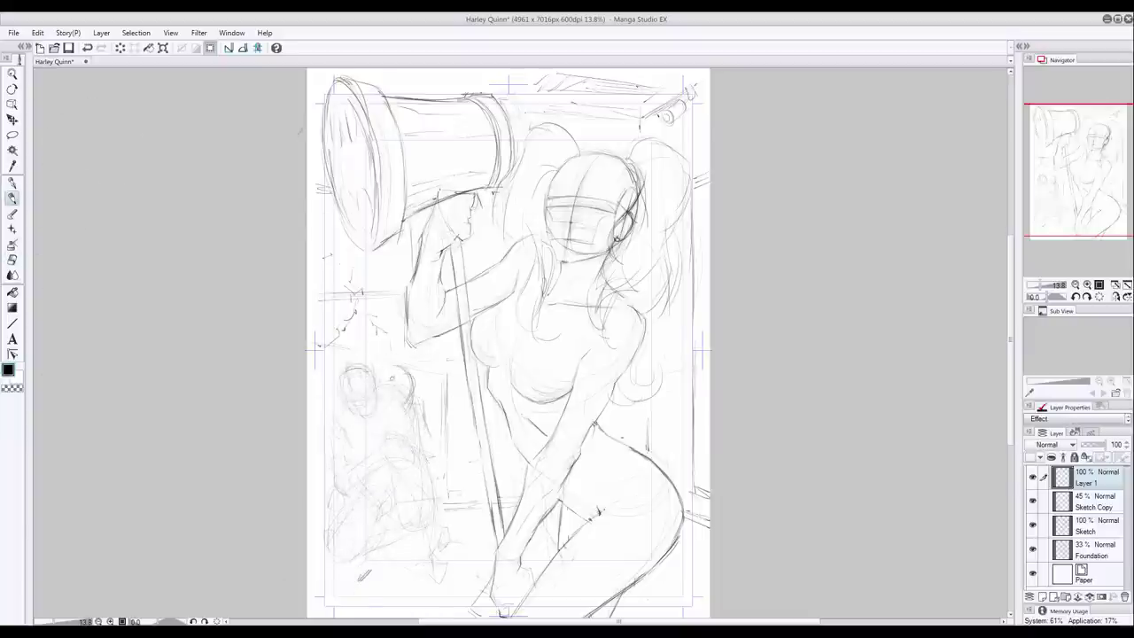
drag(379, 383, 394, 420)
mouse_move(411, 384)
mouse_down()
mouse_move(389, 419)
mouse_move(422, 434)
mouse_up()
mouse_move(399, 434)
mouse_down()
mouse_move(416, 458)
mouse_move(411, 474)
mouse_up()
drag(397, 476, 409, 494)
mouse_move(418, 439)
mouse_down()
mouse_move(423, 547)
mouse_move(445, 559)
mouse_up()
mouse_move(367, 483)
mouse_down()
mouse_move(423, 531)
mouse_move(386, 540)
mouse_up()
mouse_move(363, 504)
mouse_down()
mouse_move(369, 533)
mouse_move(383, 532)
mouse_move(340, 553)
mouse_up()
drag(339, 522, 375, 502)
drag(345, 545, 374, 531)
mouse_move(338, 567)
mouse_down()
mouse_move(383, 542)
mouse_move(417, 542)
mouse_move(351, 558)
mouse_up()
drag(371, 413, 333, 434)
drag(422, 397, 406, 423)
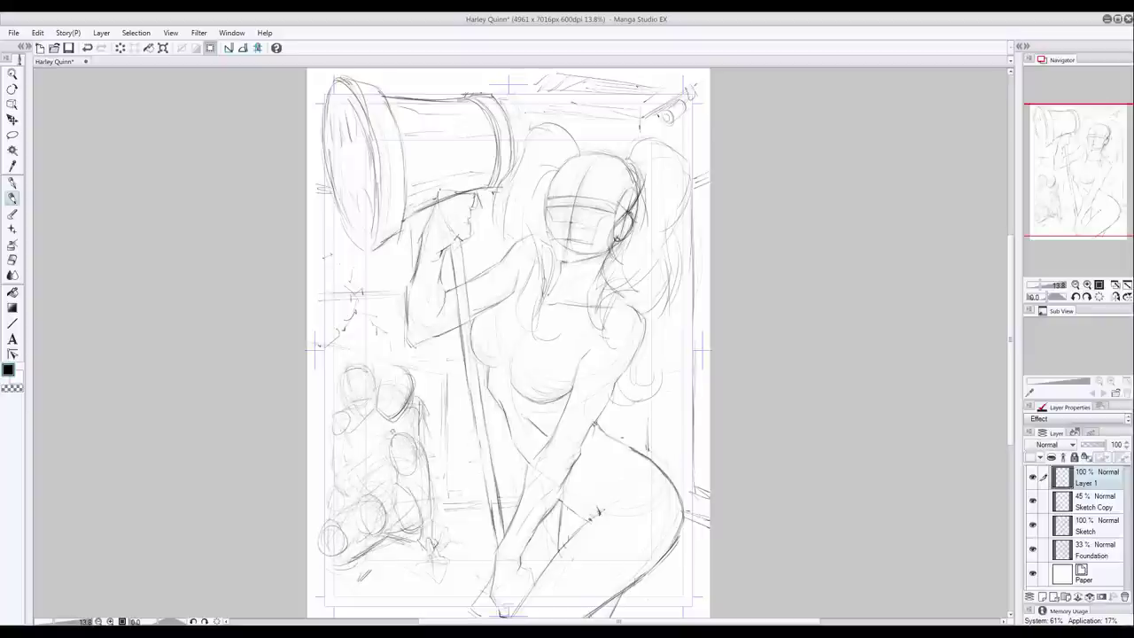
Step: Add the forearm, the far arm and the folded lower leg to the new background figure pose
drag(395, 487, 362, 499)
drag(390, 467, 330, 521)
drag(332, 444, 331, 482)
drag(344, 459, 342, 495)
mouse_move(330, 510)
mouse_down()
mouse_move(375, 544)
mouse_move(333, 555)
mouse_up()
mouse_move(331, 553)
mouse_down()
mouse_move(406, 565)
mouse_move(325, 551)
mouse_up()
drag(357, 561, 430, 577)
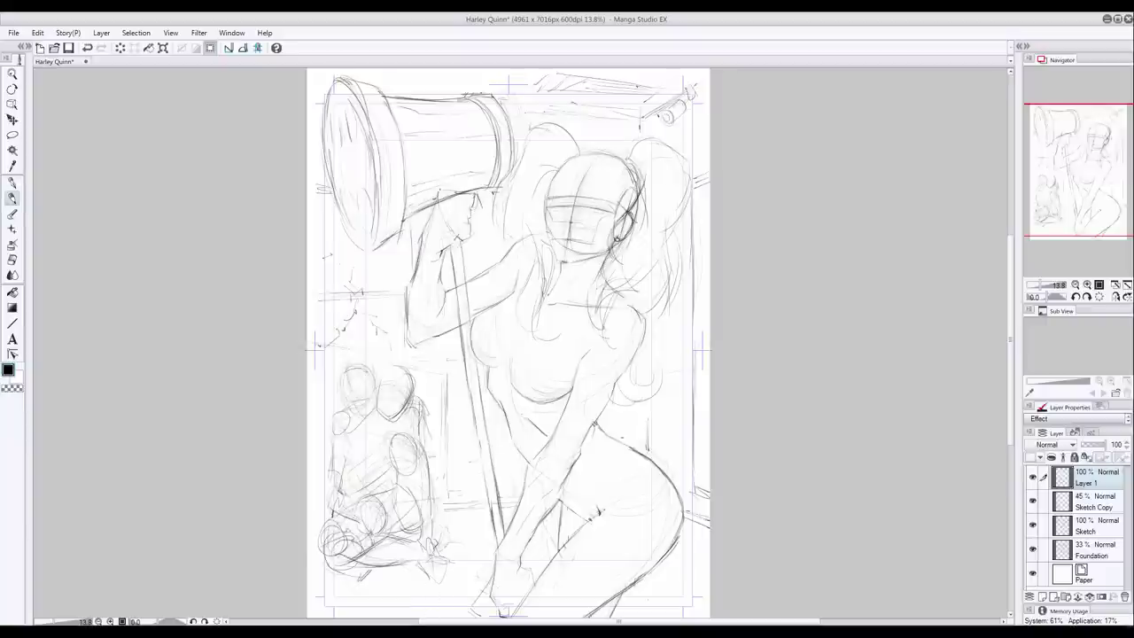
Step: Reinforce the folded leg and the ground beneath it, and erase this version of the background figure
drag(352, 527, 314, 559)
drag(338, 540, 427, 560)
drag(358, 580, 411, 581)
drag(367, 523, 358, 530)
drag(388, 537, 356, 558)
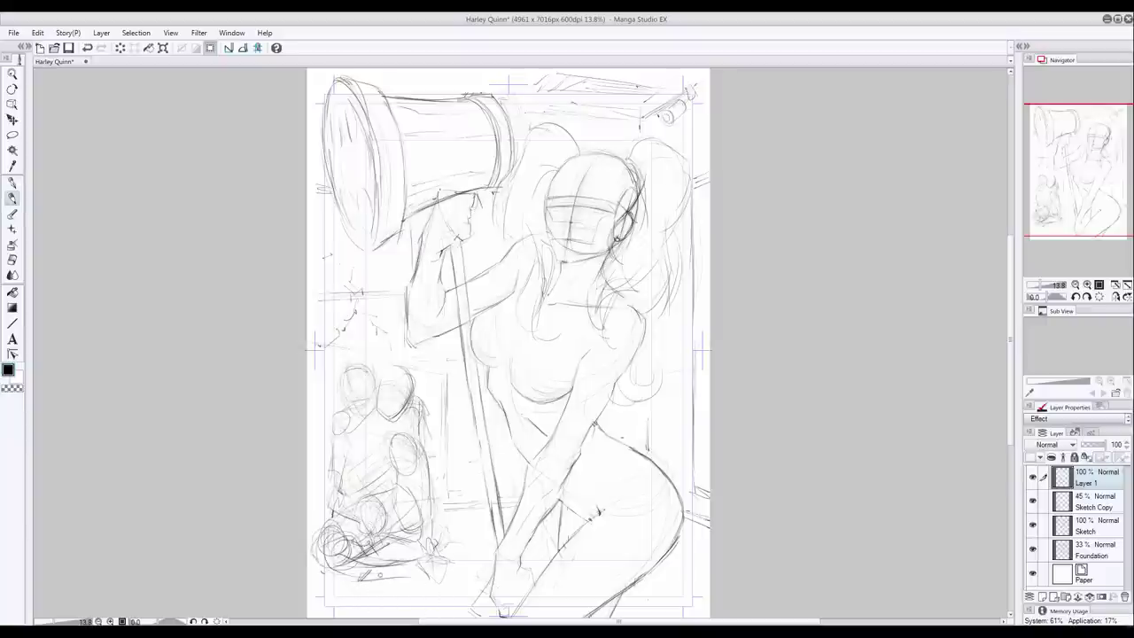
key(e)
drag(378, 397, 321, 425)
Step: Rough in a new background figure with its head over the right shoulder, a rounded chest and a boxy pelvis
key(p)
drag(417, 370, 417, 452)
drag(370, 373, 377, 402)
drag(413, 369, 429, 393)
drag(409, 381, 408, 450)
mouse_move(416, 445)
mouse_down()
mouse_move(374, 450)
mouse_move(382, 446)
mouse_up()
drag(416, 448, 422, 472)
drag(436, 475, 434, 502)
drag(425, 502, 366, 512)
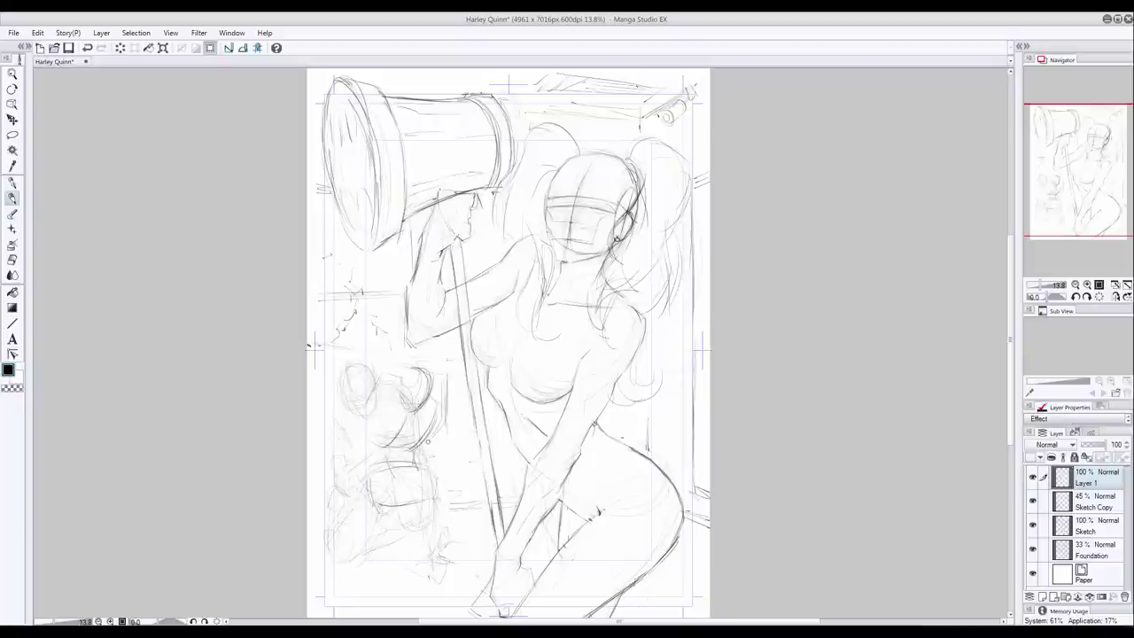
Step: Build up the background figure's elbow, back, waist, thigh and bent lower legs
drag(441, 424, 422, 455)
drag(433, 460, 427, 531)
drag(372, 464, 429, 462)
mouse_move(413, 470)
mouse_down()
mouse_move(372, 475)
mouse_move(360, 514)
mouse_up()
drag(354, 538, 335, 565)
drag(359, 499, 337, 533)
mouse_move(374, 508)
mouse_down()
mouse_move(349, 558)
mouse_move(404, 531)
mouse_up()
mouse_move(337, 555)
mouse_down()
mouse_move(420, 537)
mouse_move(342, 556)
mouse_up()
drag(367, 547, 429, 547)
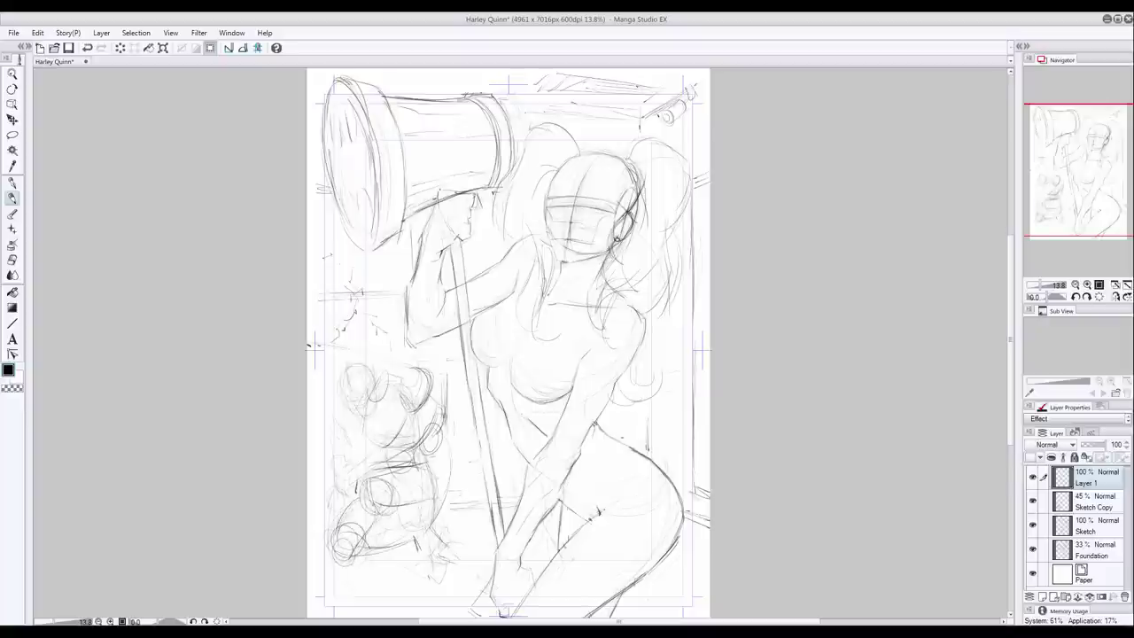
Step: Add the background figure's upper arms, head contour and a forearm crossing the waist
drag(446, 413, 442, 436)
mouse_move(362, 422)
mouse_down()
mouse_move(356, 453)
mouse_move(375, 481)
mouse_move(355, 457)
mouse_up()
drag(363, 408, 347, 473)
drag(427, 379, 412, 420)
drag(400, 386, 427, 410)
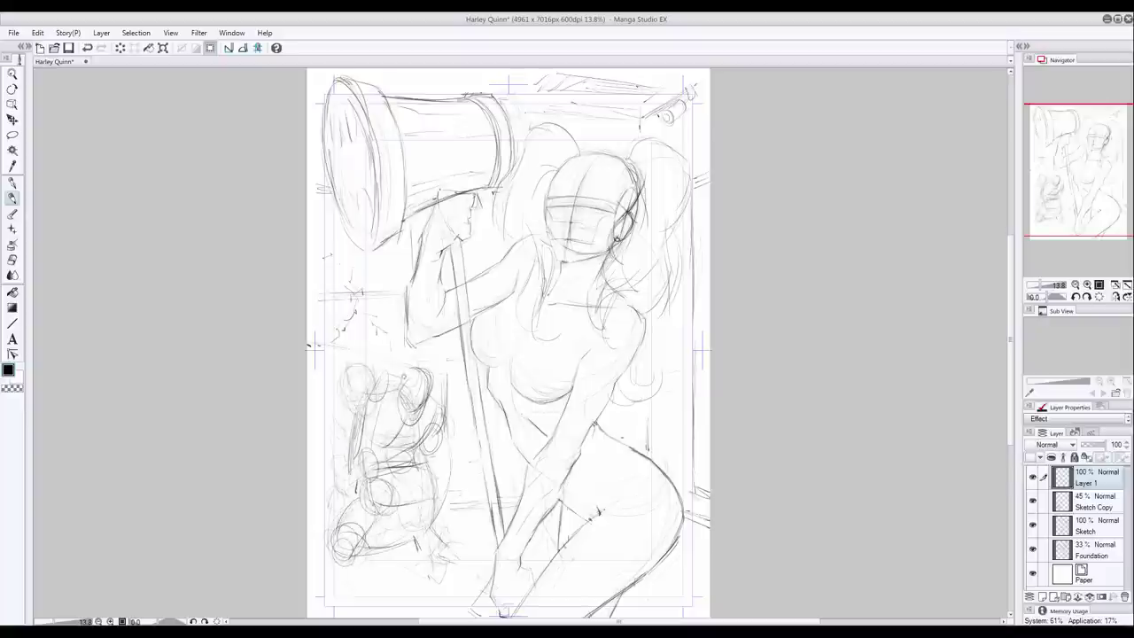
mouse_move(347, 467)
mouse_down()
mouse_move(416, 464)
mouse_move(416, 499)
mouse_up()
mouse_move(402, 485)
mouse_down()
mouse_move(438, 519)
mouse_move(363, 535)
mouse_up()
Step: Erase the redrawn background figure and the nearby wall lines from Layer 1
click(12, 215)
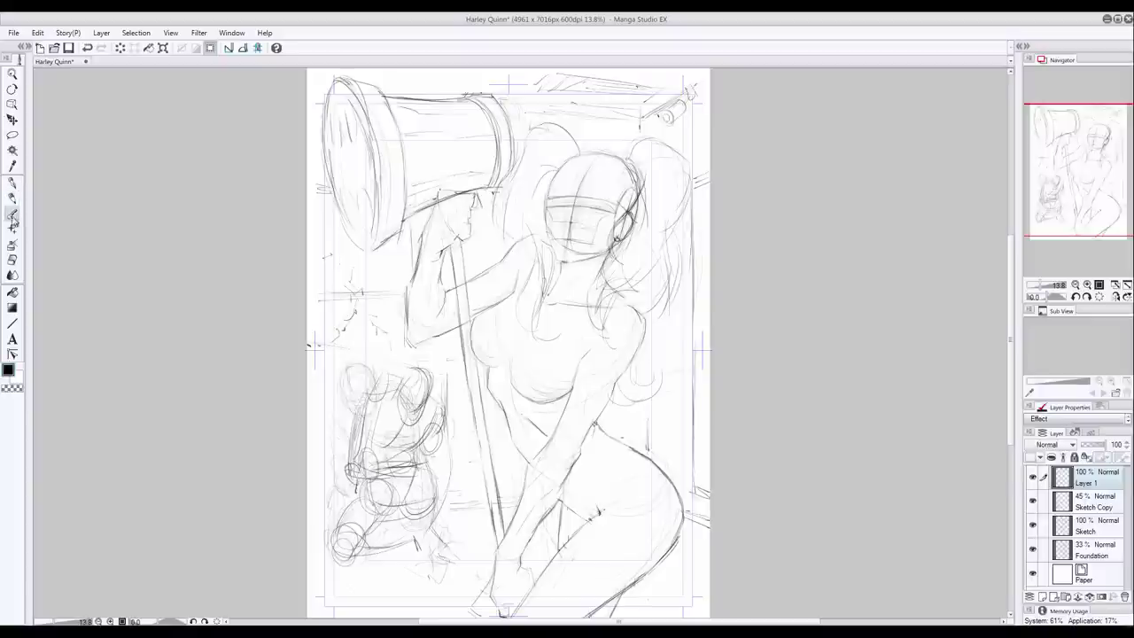
click(12, 259)
mouse_move(404, 421)
mouse_down()
mouse_move(341, 503)
mouse_move(425, 517)
mouse_up()
Step: Hide the Sketch Copy layer and draw a slanted floor line from the hammer handle to the page's left edge
click(12, 197)
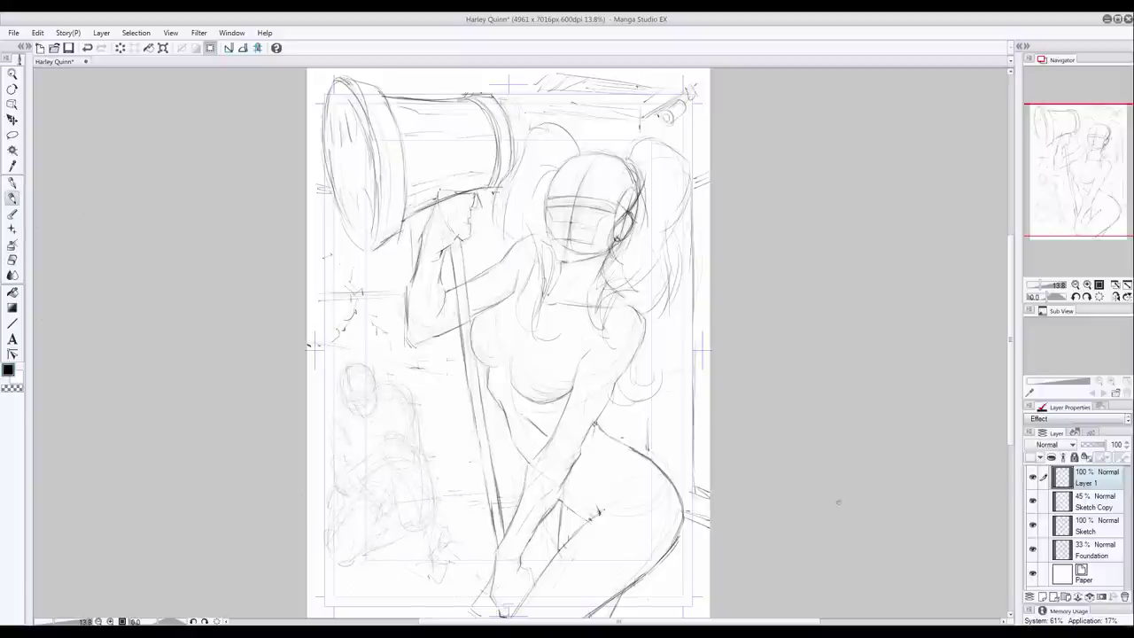
click(1033, 501)
drag(495, 498, 368, 515)
drag(461, 507, 334, 522)
drag(417, 513, 307, 526)
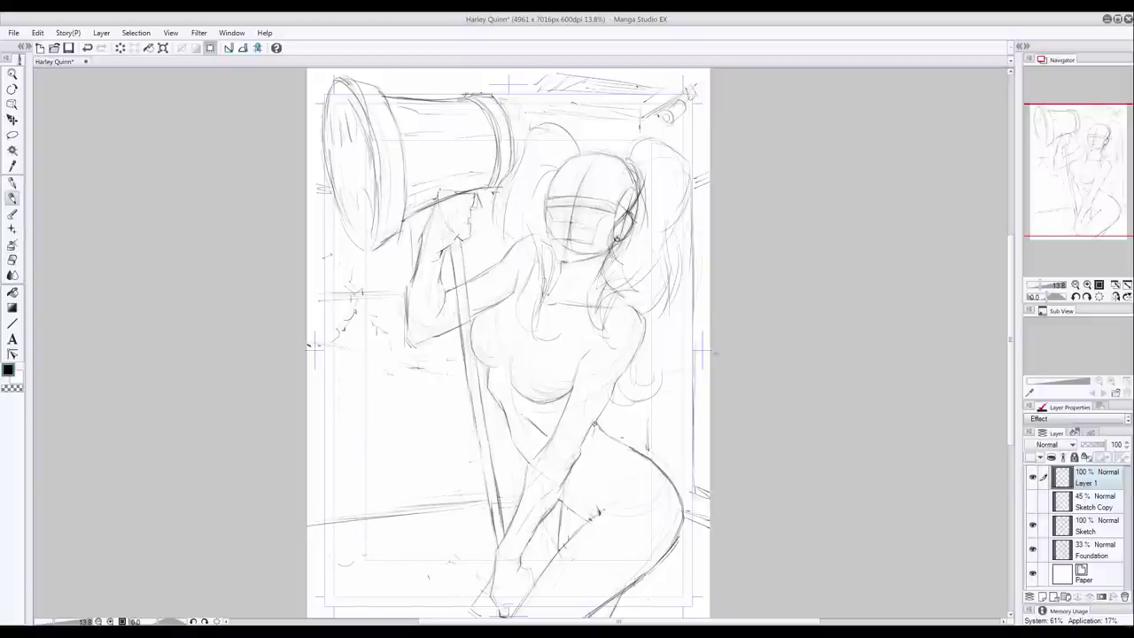
Step: Draw perspective floorboard lines across the lower-left floor and a slanted floor line beside Harley's thigh at the page's right edge
drag(345, 541, 481, 608)
drag(308, 569, 366, 614)
drag(443, 511, 489, 523)
drag(427, 510, 494, 525)
key(ctrl+z)
drag(654, 567, 708, 587)
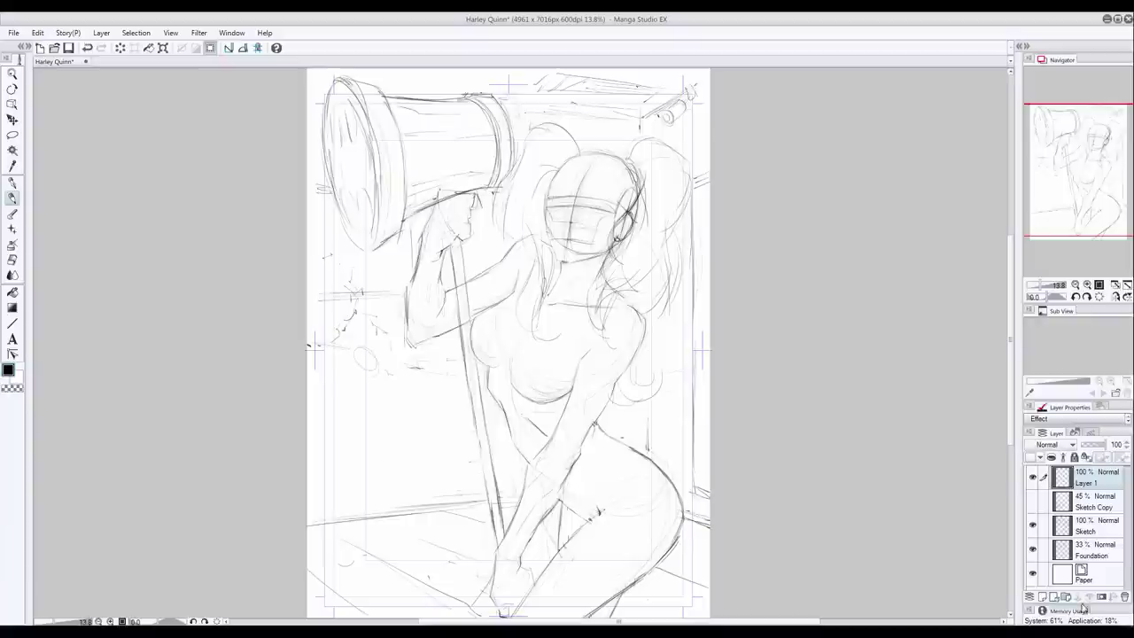
Step: Add a new layer and rough in a background figure's head, rounded chest, shoulder and hips beside the hammer handle
key(ctrl+shift+n)
key(e)
click(1086, 478)
key(p)
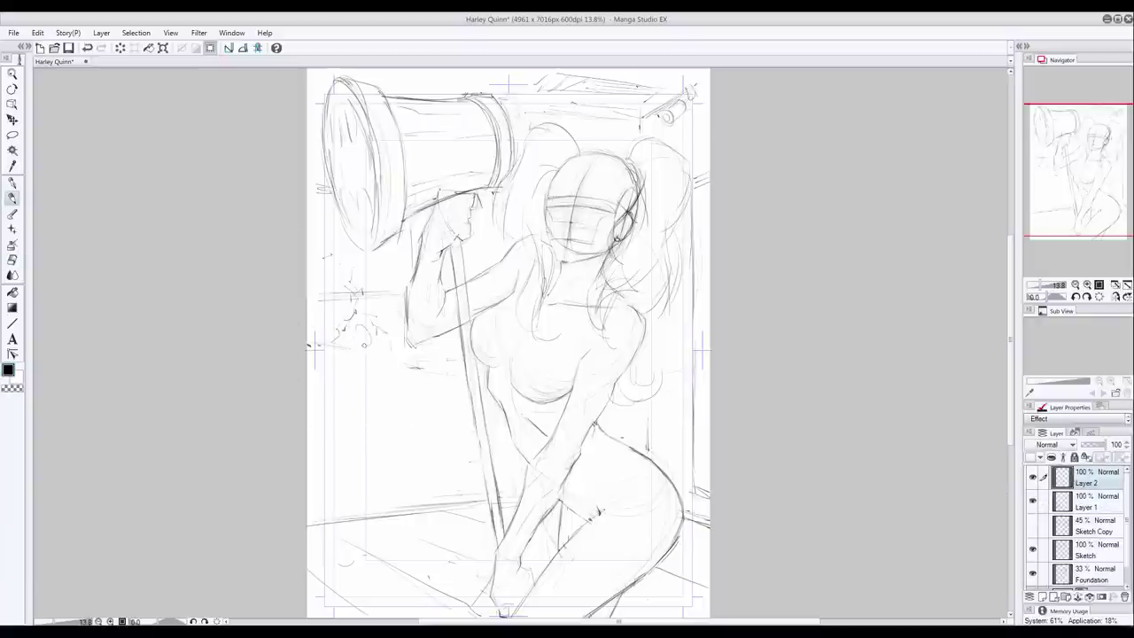
drag(354, 324, 375, 347)
mouse_move(352, 326)
mouse_down()
mouse_move(364, 354)
mouse_move(411, 375)
mouse_move(349, 411)
mouse_up()
mouse_move(356, 400)
mouse_down()
mouse_move(397, 395)
mouse_move(409, 413)
mouse_move(379, 406)
mouse_up()
drag(360, 434, 406, 417)
mouse_move(356, 330)
mouse_down()
mouse_move(381, 347)
mouse_move(337, 402)
mouse_up()
drag(416, 428, 385, 454)
Step: Shift the background figure slightly down and left, and sketch its thighs and knees below the hips
click(12, 119)
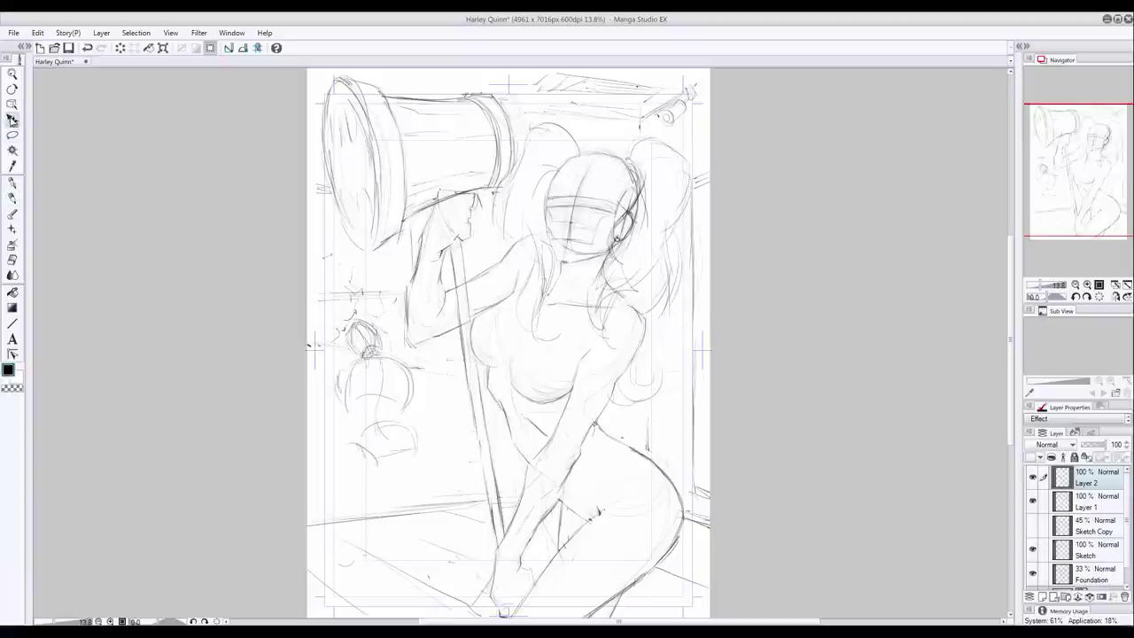
drag(376, 388, 371, 412)
click(13, 197)
drag(375, 484, 372, 506)
mouse_move(386, 498)
mouse_down()
mouse_move(407, 459)
mouse_move(409, 485)
mouse_up()
mouse_move(358, 459)
mouse_down()
mouse_move(384, 450)
mouse_move(353, 493)
mouse_up()
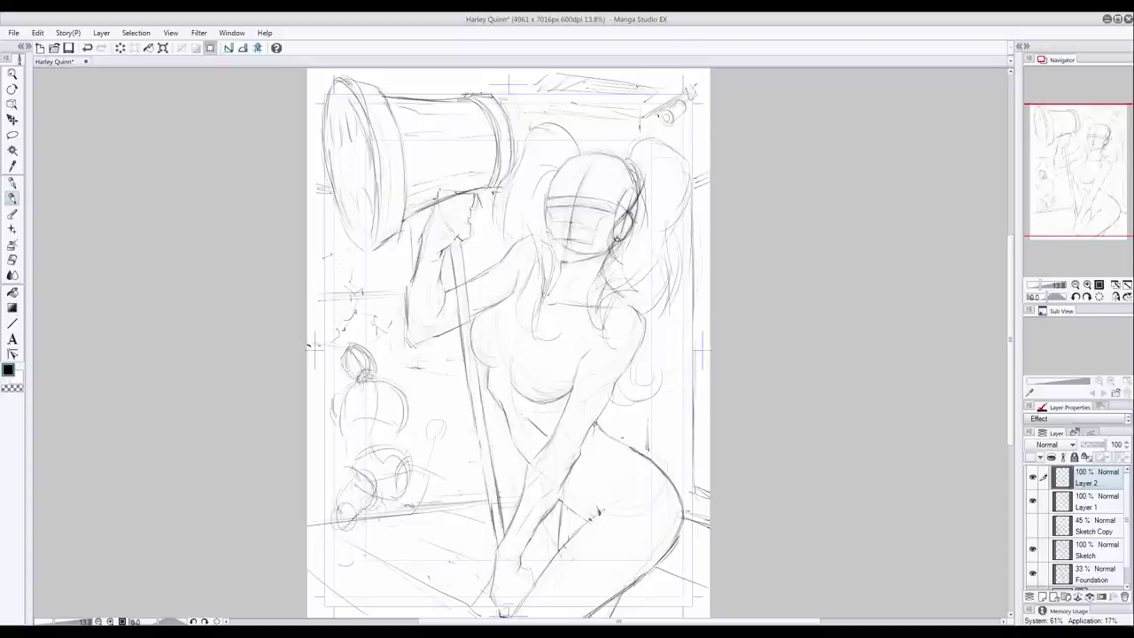
Step: Erase the floor line around the figure's legs and draw a higher floor edge behind its hips on Layer 1
key(e)
mouse_move(354, 517)
mouse_down()
mouse_move(326, 537)
mouse_move(412, 512)
mouse_move(485, 522)
mouse_move(404, 527)
mouse_up()
click(1086, 503)
click(1032, 501)
click(1032, 501)
click(13, 199)
drag(331, 535, 354, 546)
drag(363, 476, 471, 470)
mouse_move(358, 480)
mouse_down()
mouse_move(439, 474)
mouse_move(396, 501)
mouse_up()
Step: Sketch the background figure's bent lower legs and feet on Layer 2
click(1032, 483)
mouse_move(436, 440)
mouse_down()
mouse_move(428, 466)
mouse_move(458, 505)
mouse_up()
drag(365, 479, 380, 516)
mouse_move(364, 511)
mouse_down()
mouse_move(386, 534)
mouse_move(431, 524)
mouse_move(355, 496)
mouse_move(360, 531)
mouse_move(433, 499)
mouse_move(391, 530)
mouse_up()
Step: Erase the background figure's lower legs and feet and start a replacement line beneath the hips
key(e)
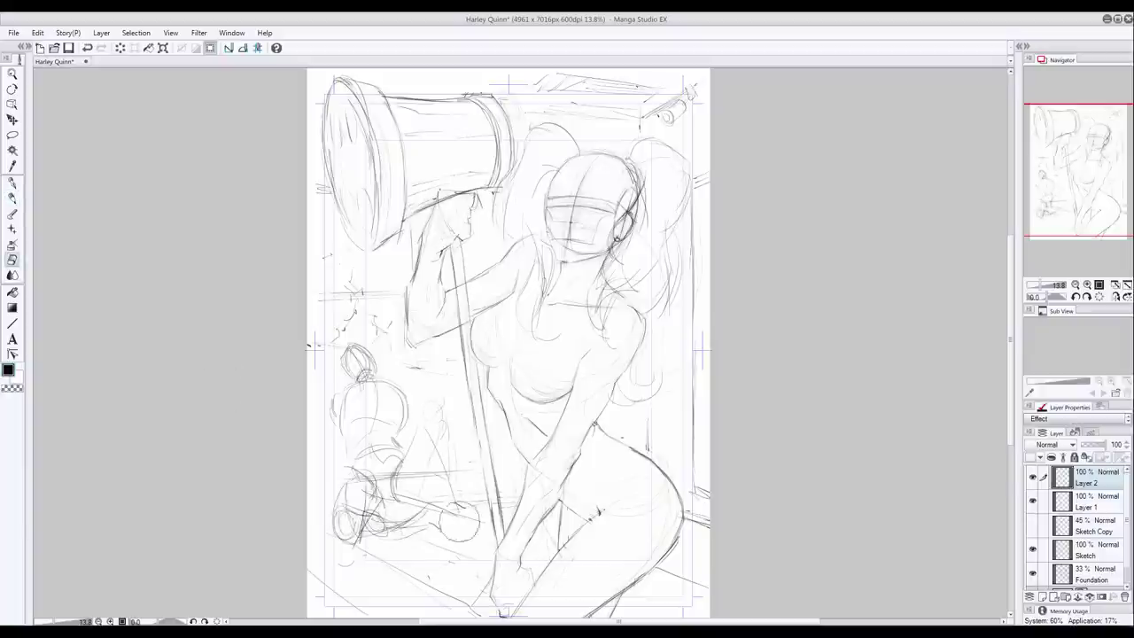
mouse_move(459, 521)
mouse_down()
mouse_move(346, 522)
mouse_move(377, 505)
mouse_move(400, 528)
mouse_move(332, 541)
mouse_move(321, 470)
mouse_move(332, 413)
mouse_move(306, 512)
mouse_up()
key(p)
mouse_move(351, 479)
mouse_down()
mouse_move(371, 453)
mouse_move(357, 540)
mouse_move(335, 521)
mouse_up()
key(e)
click(12, 198)
drag(363, 462, 349, 503)
mouse_move(357, 509)
mouse_down()
mouse_move(378, 524)
mouse_move(379, 512)
mouse_move(411, 543)
mouse_up()
drag(399, 527, 450, 585)
key(ctrl+z)
key(ctrl+z)
key(ctrl+z)
key(ctrl+z)
key(ctrl+z)
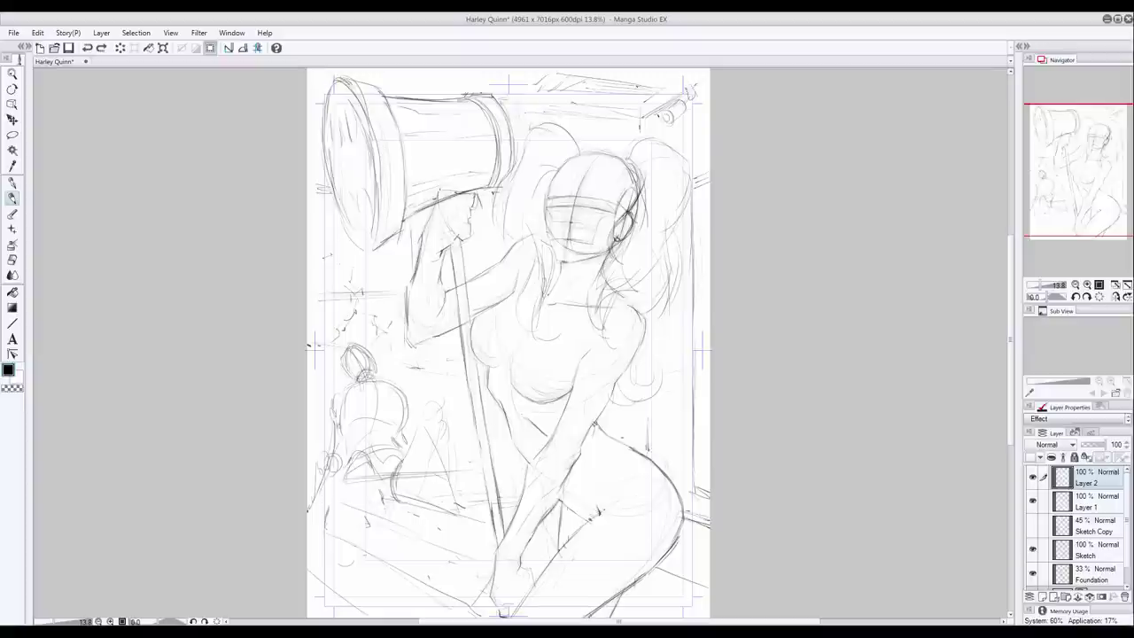
Step: Sketch the background figure's left-hand arm and the folded thigh and lower leg beneath its torso
drag(342, 416, 346, 440)
mouse_move(340, 440)
mouse_down()
mouse_move(339, 463)
mouse_move(368, 519)
mouse_up()
drag(367, 471, 390, 530)
drag(362, 445, 383, 505)
drag(359, 423, 366, 478)
drag(365, 443, 375, 503)
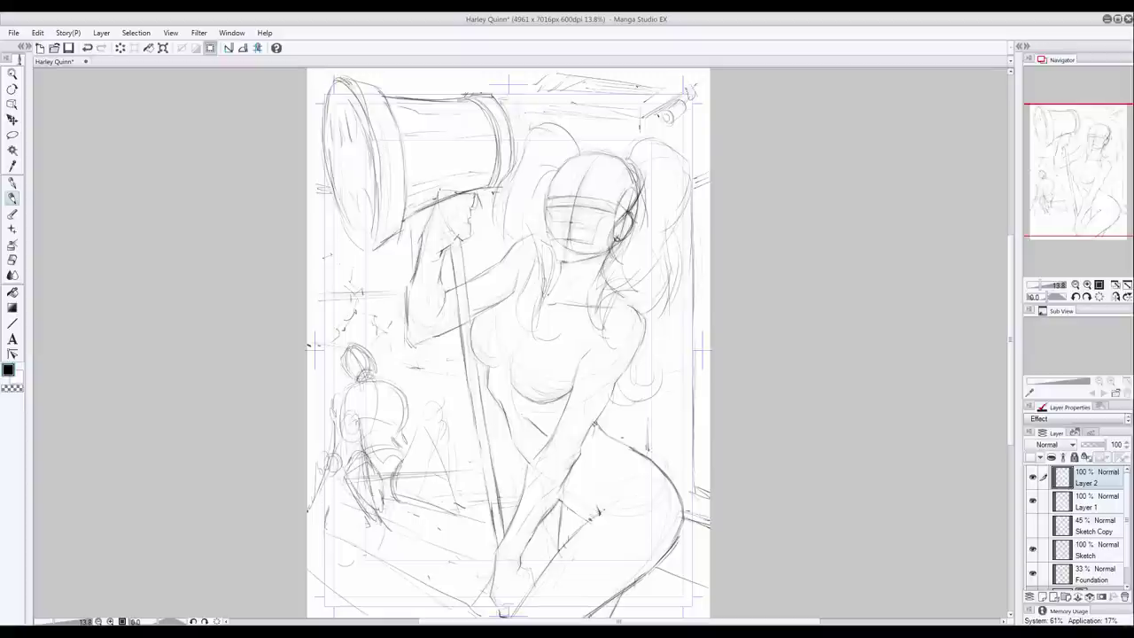
Step: Sketch the background figure's other leg with a raised knee and a lower leg dropping to the floor near the hammer handle
drag(411, 416, 402, 473)
mouse_move(404, 470)
mouse_down()
mouse_move(433, 462)
mouse_move(417, 508)
mouse_up()
drag(390, 448, 407, 481)
drag(412, 406, 454, 447)
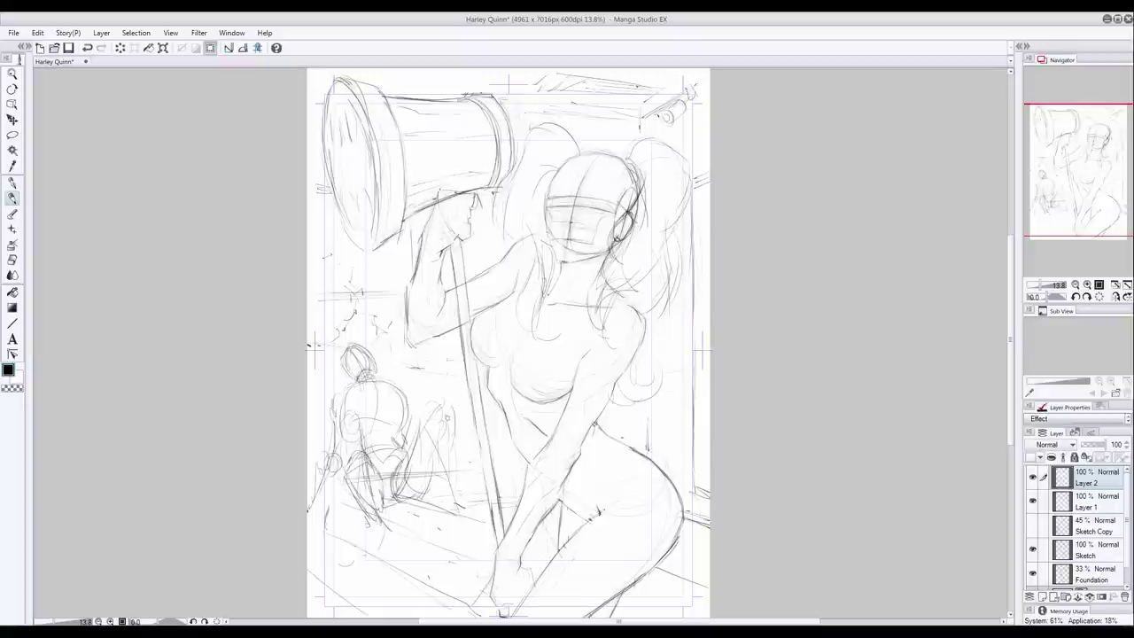
drag(448, 408, 457, 492)
drag(459, 503, 472, 506)
Step: Add short rough marks to the wall on both sides of the background figure
drag(427, 376, 452, 383)
drag(425, 388, 429, 405)
drag(325, 352, 333, 381)
drag(326, 390, 329, 403)
Step: Try to transform the Layer 2 figure sketch and extend a long stroke down its outer side, and undo both
key(ctrl+t)
drag(307, 548, 304, 556)
drag(486, 312, 501, 308)
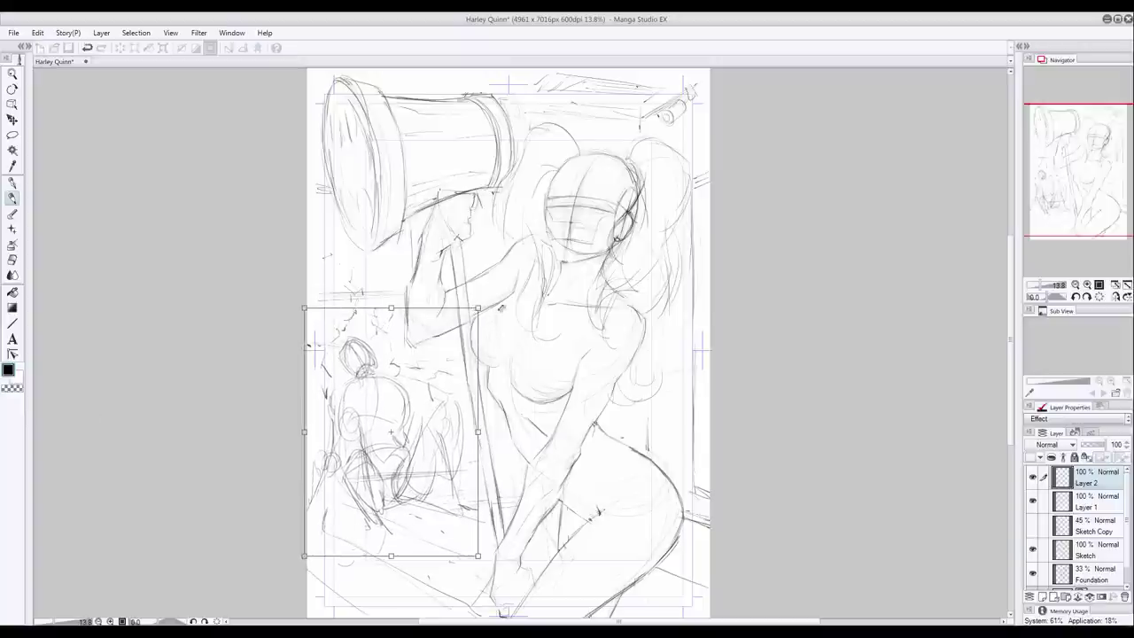
key(Return)
drag(343, 440, 332, 551)
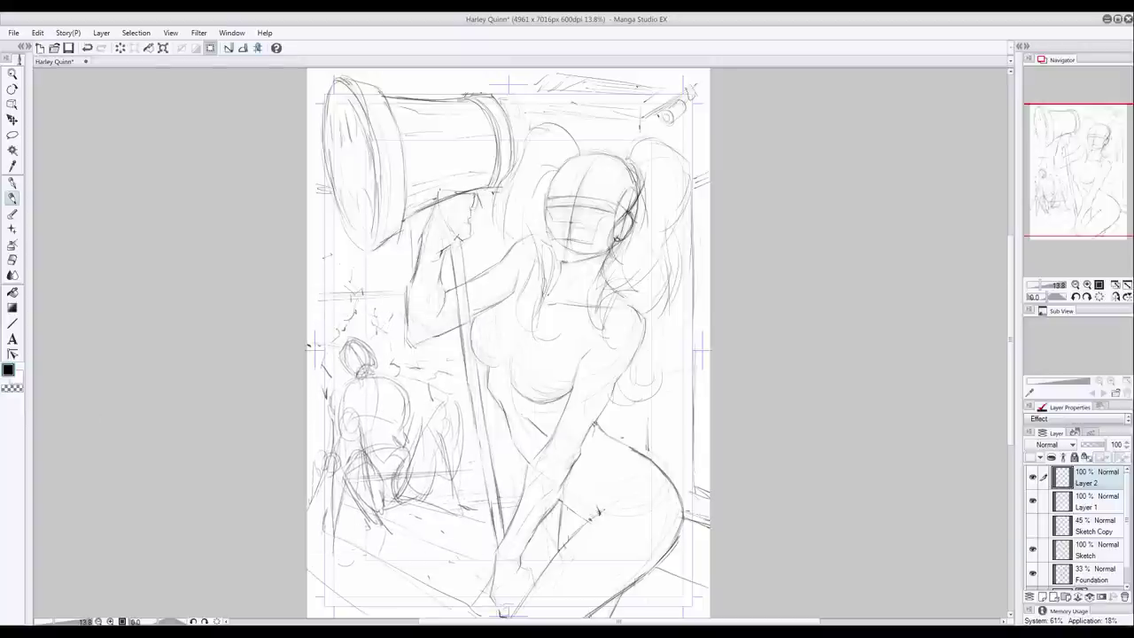
key(ctrl+z)
key(ctrl+z)
Step: Lower the opacity of Layer 2 to 29% and add a new layer above it
drag(345, 425, 363, 496)
click(1092, 445)
drag(1093, 452, 1069, 421)
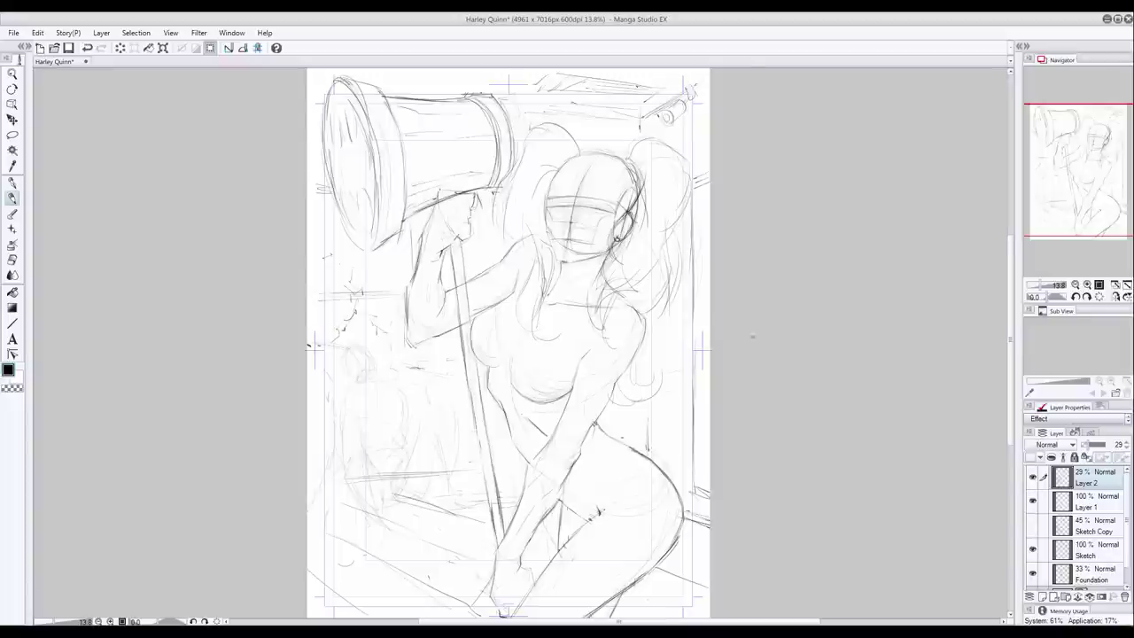
scroll(308, 345, up, 3)
drag(1013, 298, 1011, 314)
scroll(1012, 317, down, 1)
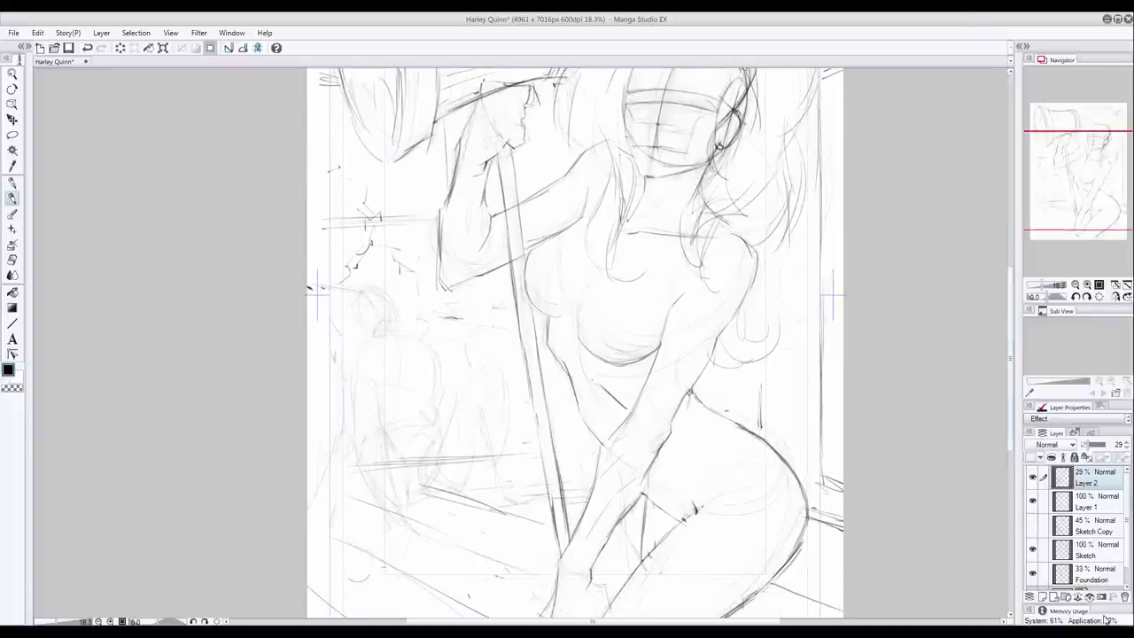
click(1043, 597)
Step: Sketch the background figure's cleaner head, neck and collar and start the chest contours on Layer 3
mouse_move(365, 304)
mouse_down()
mouse_move(389, 300)
mouse_move(358, 318)
mouse_up()
drag(380, 290, 391, 324)
mouse_move(352, 300)
mouse_down()
mouse_move(374, 334)
mouse_move(402, 324)
mouse_up()
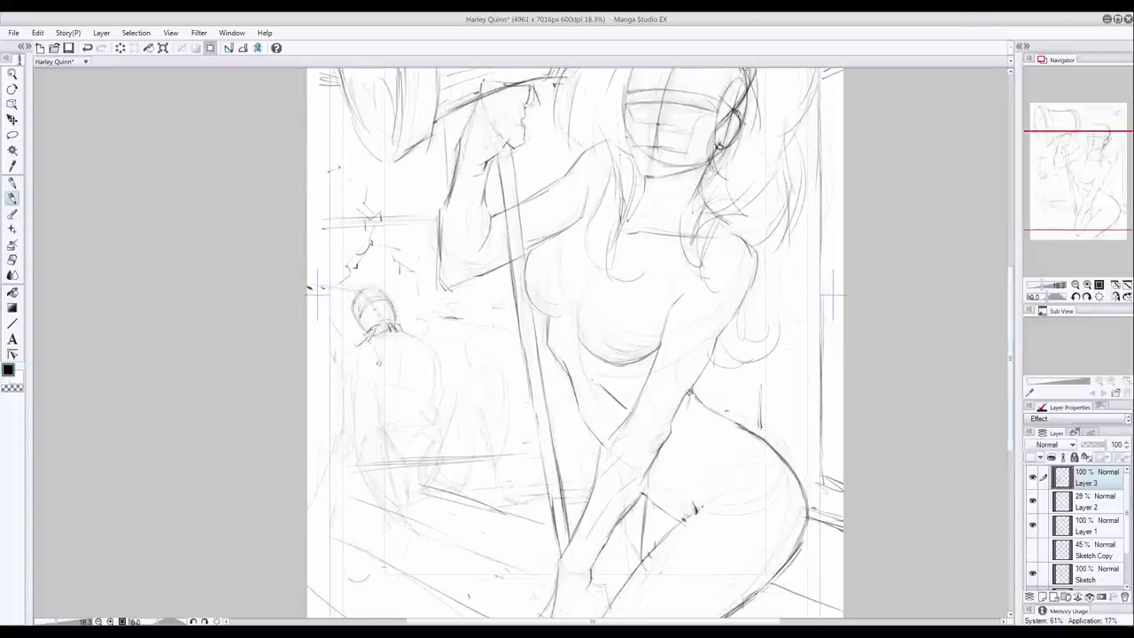
drag(376, 363, 356, 353)
drag(422, 334, 426, 356)
mouse_move(386, 340)
mouse_down()
mouse_move(412, 340)
mouse_move(437, 422)
mouse_move(448, 420)
mouse_move(409, 408)
mouse_move(386, 425)
mouse_up()
Step: Draw the background figure's vest, waist, hips and folded legs over the faded rough
mouse_move(381, 380)
mouse_down()
mouse_move(367, 420)
mouse_move(382, 422)
mouse_move(367, 446)
mouse_move(395, 466)
mouse_up()
mouse_move(407, 512)
mouse_down()
mouse_move(388, 524)
mouse_move(395, 548)
mouse_move(381, 531)
mouse_up()
mouse_move(357, 448)
mouse_down()
mouse_move(379, 512)
mouse_move(454, 486)
mouse_up()
mouse_move(379, 385)
mouse_down()
mouse_move(416, 445)
mouse_move(406, 489)
mouse_up()
drag(457, 395, 429, 476)
drag(471, 440, 451, 482)
drag(473, 473, 406, 498)
Step: Draw the background figure's raised knee with its lower leg and foot beside the hammer handle
drag(488, 371, 508, 395)
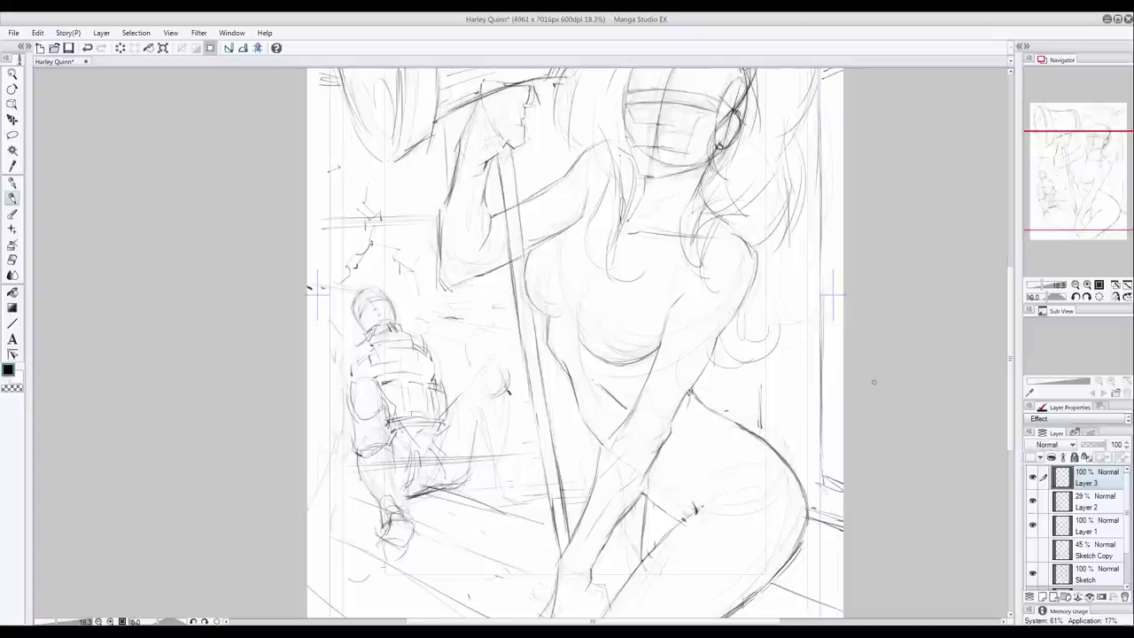
mouse_move(507, 371)
mouse_down()
mouse_move(517, 420)
mouse_move(498, 431)
mouse_up()
mouse_move(489, 407)
mouse_down()
mouse_move(468, 430)
mouse_move(514, 479)
mouse_up()
drag(489, 448, 521, 501)
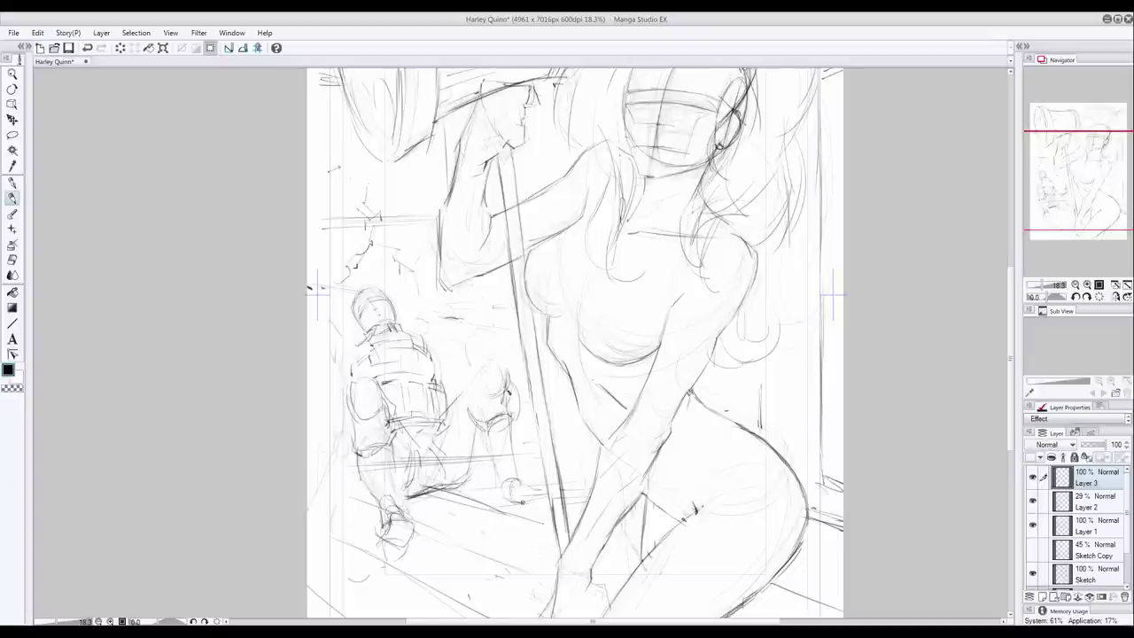
Step: Draw the background figure's shoulders and both arms, ending the outer arm in a hand near the floor
mouse_move(495, 361)
mouse_down()
mouse_move(510, 409)
mouse_move(450, 399)
mouse_up()
drag(427, 341, 448, 371)
drag(469, 370, 450, 395)
drag(441, 349, 454, 395)
mouse_move(356, 345)
mouse_down()
mouse_move(339, 358)
mouse_move(333, 426)
mouse_move(349, 432)
mouse_up()
drag(352, 447, 347, 489)
drag(331, 457, 333, 507)
drag(331, 487, 356, 505)
Step: Erase the background figure's folded front leg and sketch a foot further to the right on the floor
drag(354, 403, 354, 423)
drag(390, 420, 415, 510)
drag(425, 513, 425, 542)
drag(417, 515, 471, 521)
key(e)
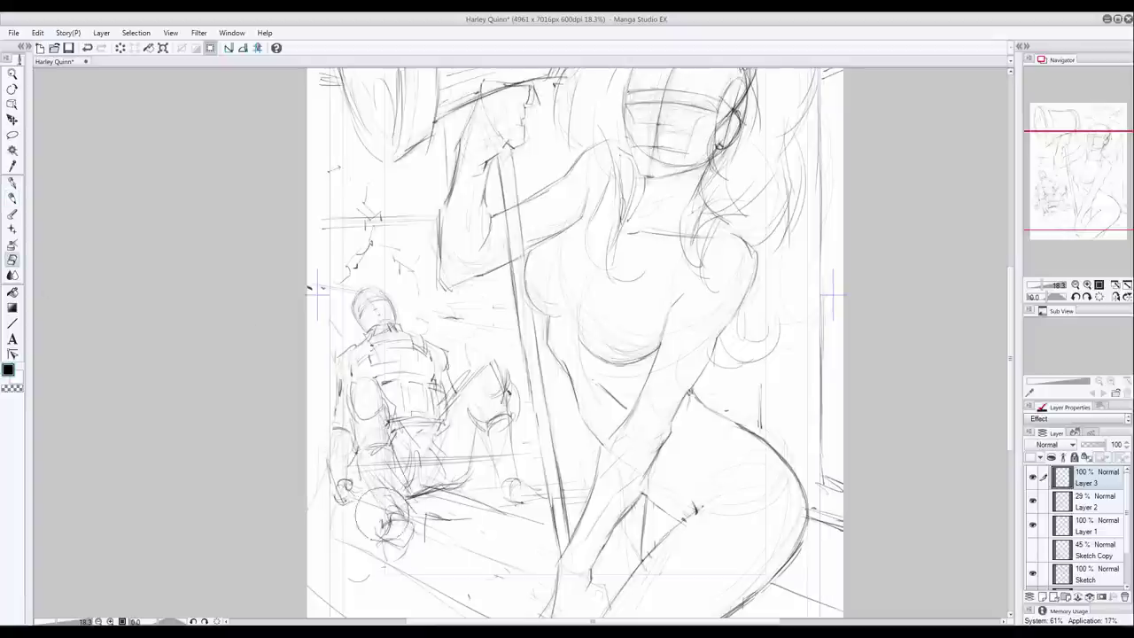
drag(382, 515, 384, 431)
click(13, 200)
drag(442, 508, 449, 529)
mouse_move(441, 529)
mouse_down()
mouse_move(467, 539)
mouse_move(427, 514)
mouse_up()
drag(419, 528, 445, 535)
drag(433, 510, 418, 532)
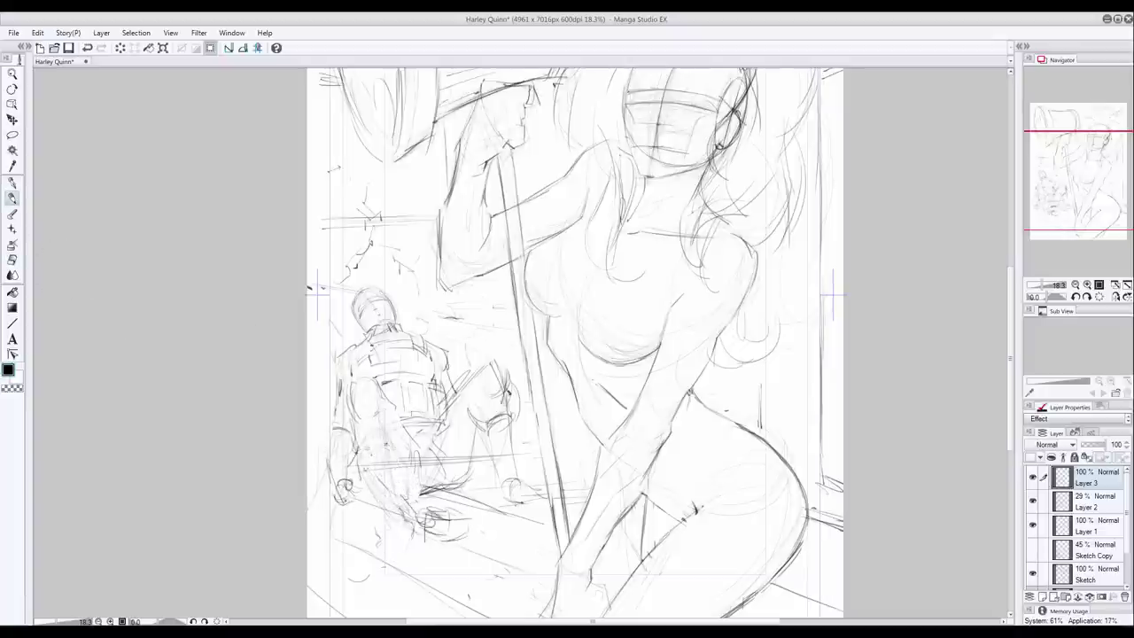
Step: Redraw the background figure's front thigh, knee and a lower leg angled toward the new foot
drag(407, 483, 427, 509)
mouse_move(397, 450)
mouse_down()
mouse_move(420, 502)
mouse_move(377, 472)
mouse_up()
drag(365, 474, 405, 509)
drag(390, 420, 400, 461)
drag(376, 385, 381, 433)
drag(360, 455, 450, 517)
mouse_move(407, 502)
mouse_down()
mouse_move(461, 522)
mouse_move(445, 528)
mouse_up()
drag(414, 513, 443, 524)
Step: Erase the angled lower leg and redraw it running straight down to a foot on the floor
click(13, 260)
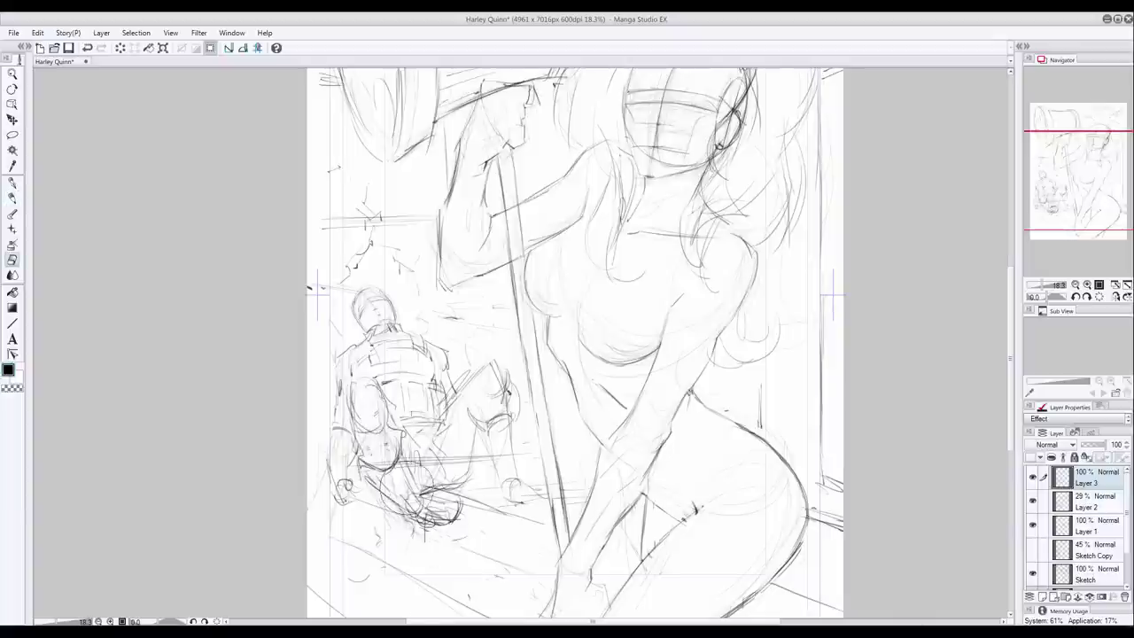
mouse_move(392, 463)
mouse_down()
mouse_move(411, 492)
mouse_move(427, 478)
mouse_move(405, 521)
mouse_up()
drag(400, 450, 343, 469)
click(12, 199)
drag(385, 399, 391, 473)
drag(353, 435, 390, 557)
drag(395, 511, 413, 548)
drag(379, 542, 399, 569)
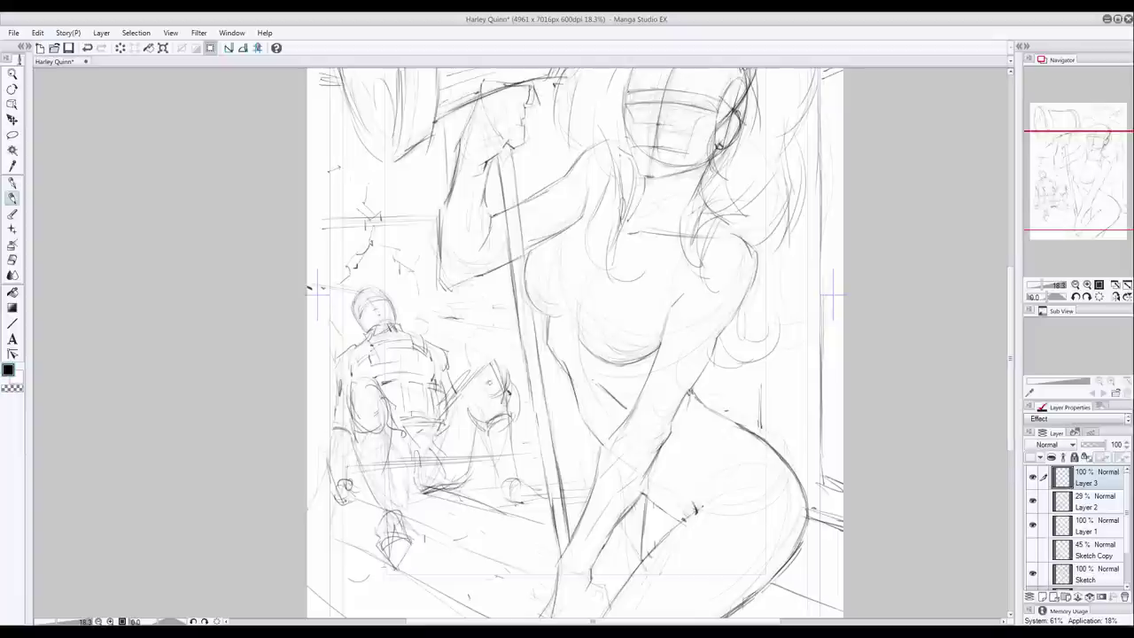
Step: Erase the raised knee and front leg, and rough in round knee and lower-leg forms beneath the hips
key(e)
mouse_move(507, 372)
mouse_down()
mouse_move(455, 417)
mouse_move(376, 434)
mouse_up()
drag(390, 518, 397, 560)
key(p)
drag(388, 447, 409, 487)
drag(374, 475, 395, 507)
mouse_move(377, 499)
mouse_down()
mouse_move(404, 519)
mouse_move(368, 567)
mouse_up()
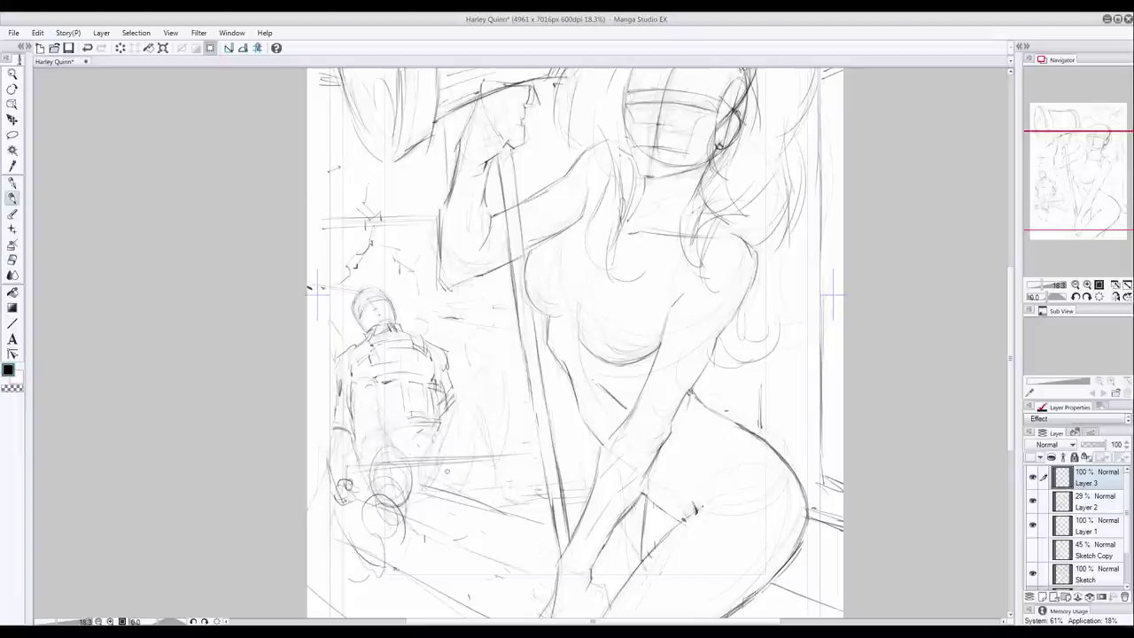
Step: Sketch the background figure's far leg stretched toward the hammer handle, and rework the near hand and lower-leg contours
drag(469, 447, 532, 460)
drag(467, 482, 543, 488)
mouse_move(386, 434)
mouse_down()
mouse_move(460, 483)
mouse_move(518, 448)
mouse_up()
mouse_move(366, 482)
mouse_down()
mouse_move(406, 506)
mouse_move(400, 455)
mouse_up()
mouse_move(376, 517)
mouse_down()
mouse_move(406, 577)
mouse_move(333, 517)
mouse_up()
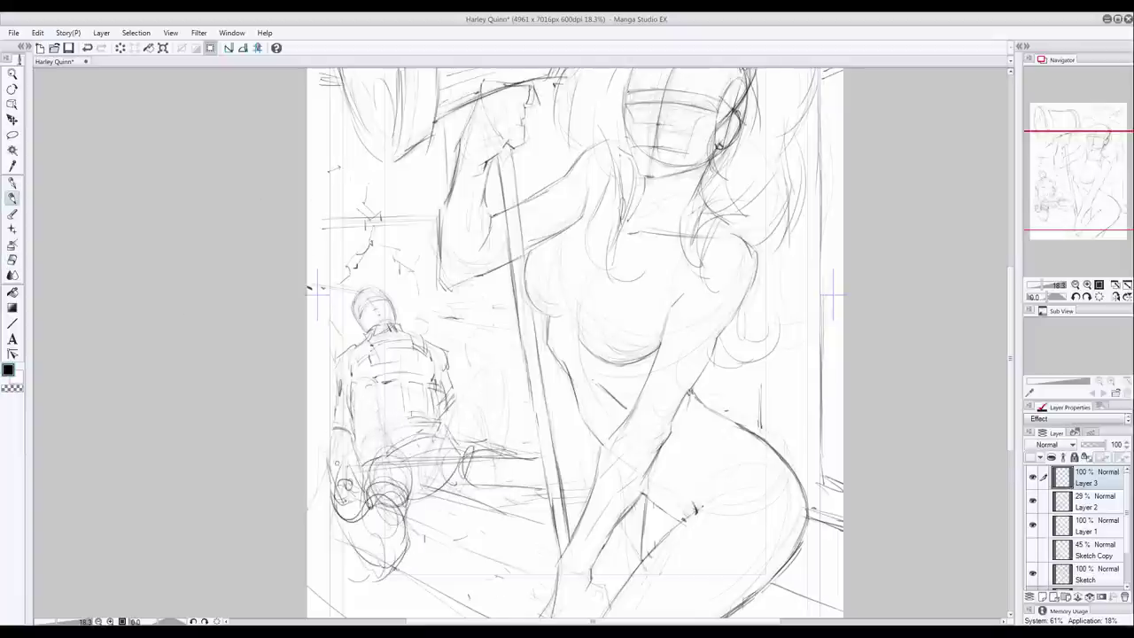
drag(335, 464, 333, 515)
drag(340, 512, 381, 576)
Step: Erase the stretched leg and near hand, and redraw the hips with both thighs tucked forward
key(e)
mouse_move(358, 521)
mouse_down()
mouse_move(398, 524)
mouse_move(386, 485)
mouse_up()
mouse_move(470, 450)
mouse_down()
mouse_move(522, 489)
mouse_move(417, 501)
mouse_up()
key(p)
drag(423, 433, 367, 461)
mouse_move(367, 454)
mouse_down()
mouse_move(389, 500)
mouse_move(405, 496)
mouse_up()
drag(434, 434, 439, 491)
Step: Redraw the background figure's near lower leg angled down from a round knee to a pointed foot near the page edge
drag(417, 456, 394, 514)
drag(385, 470, 359, 540)
drag(390, 503, 346, 536)
drag(394, 510, 349, 557)
drag(354, 536, 318, 594)
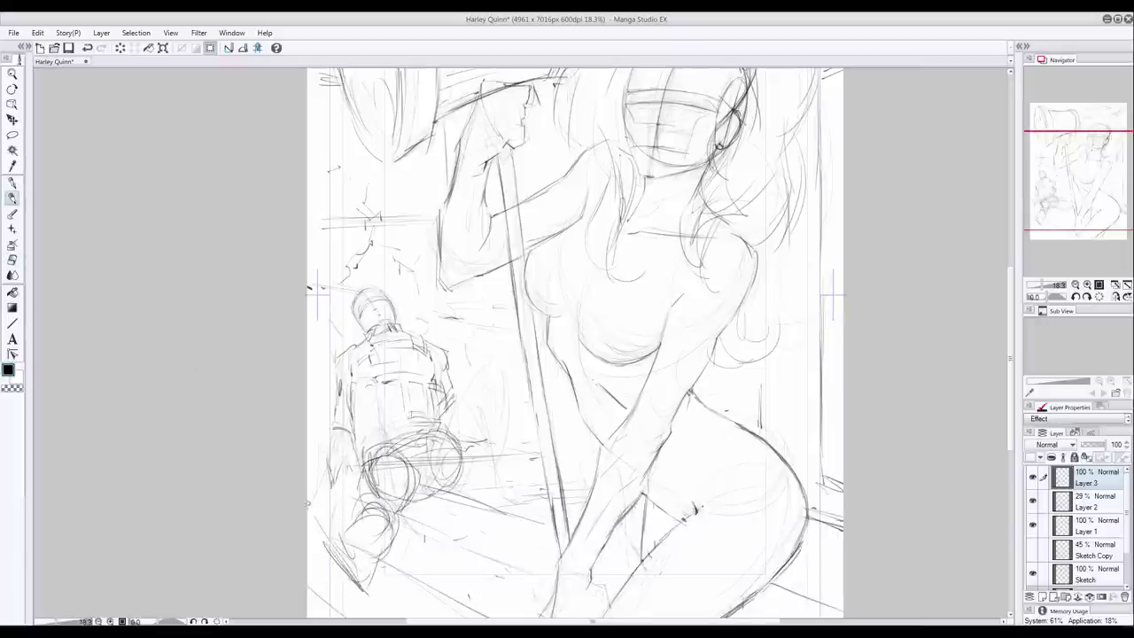
drag(305, 500, 350, 567)
Step: Sketch the background figure's far leg stretched behind the hammer handle, with a round knee form
drag(451, 443, 523, 487)
drag(501, 447, 535, 496)
drag(551, 450, 599, 455)
drag(561, 483, 591, 478)
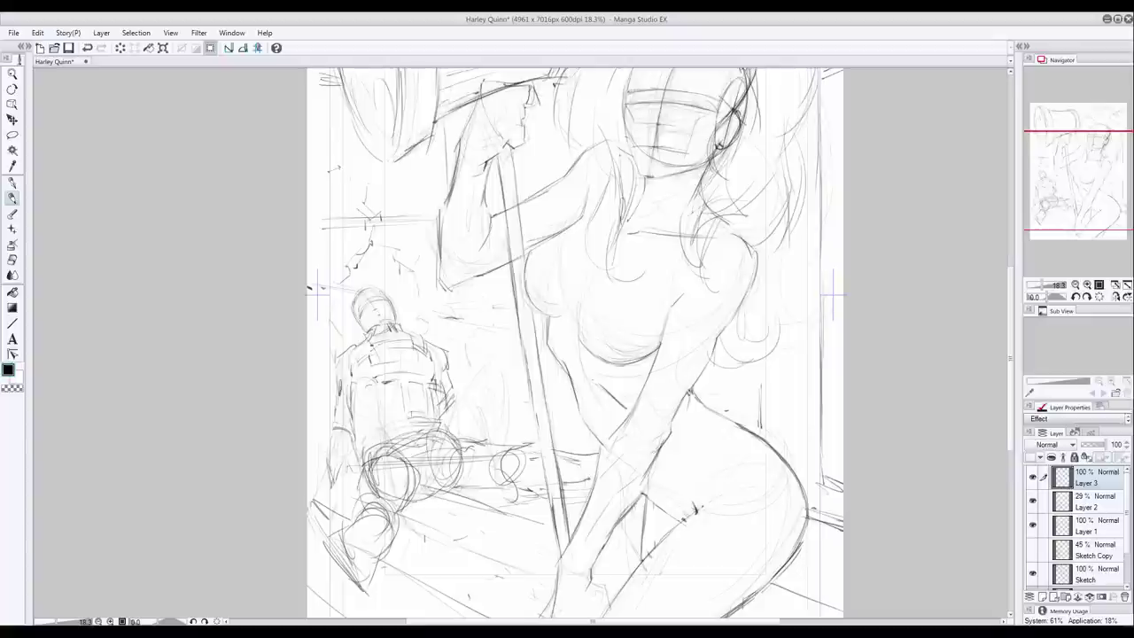
drag(318, 505, 339, 559)
drag(441, 437, 513, 446)
drag(523, 450, 502, 486)
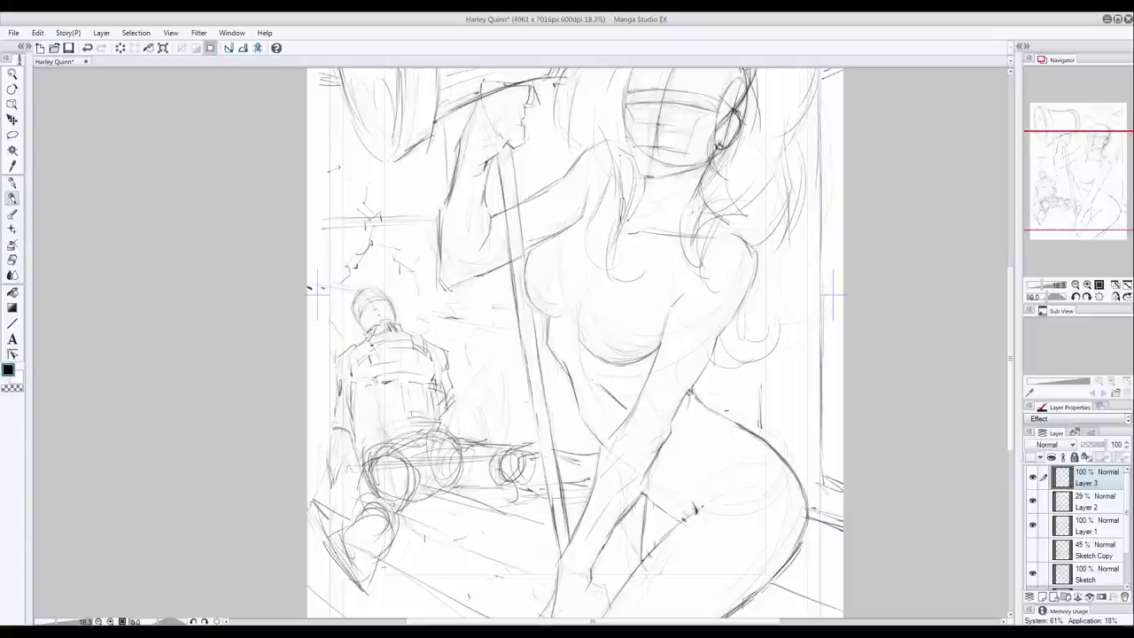
Step: Sketch the background figure's hands resting on the floor, and rework the head, near shin and foot
mouse_move(452, 407)
mouse_down()
mouse_move(436, 433)
mouse_move(478, 441)
mouse_up()
drag(351, 444, 313, 502)
drag(326, 482, 367, 470)
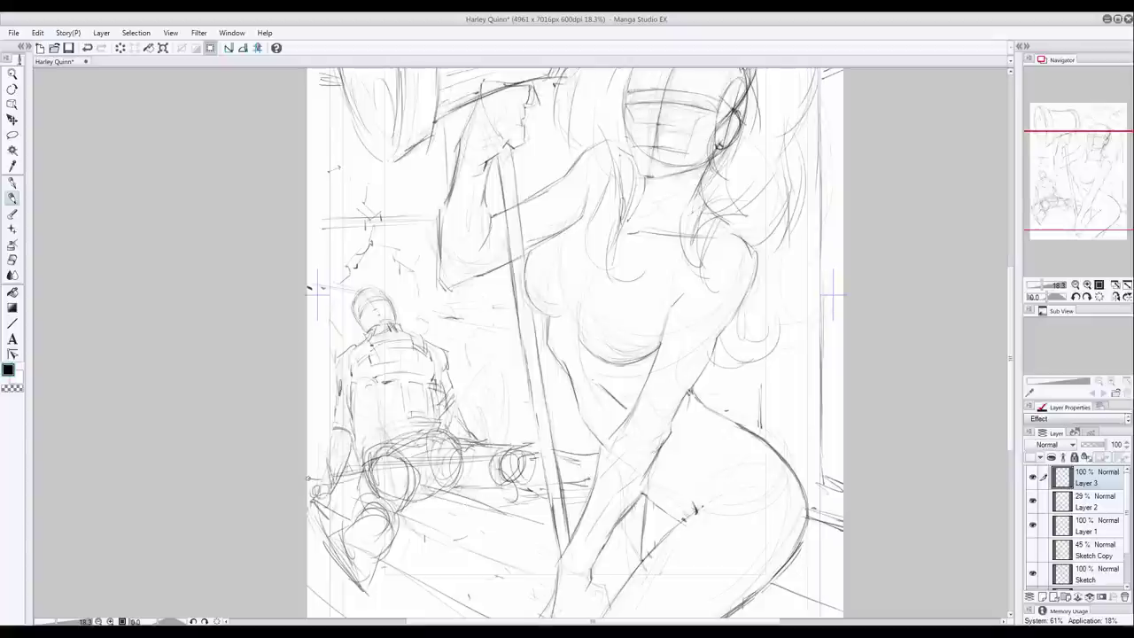
drag(376, 290, 395, 315)
mouse_move(381, 495)
mouse_down()
mouse_move(356, 572)
mouse_move(324, 585)
mouse_up()
drag(376, 473, 349, 571)
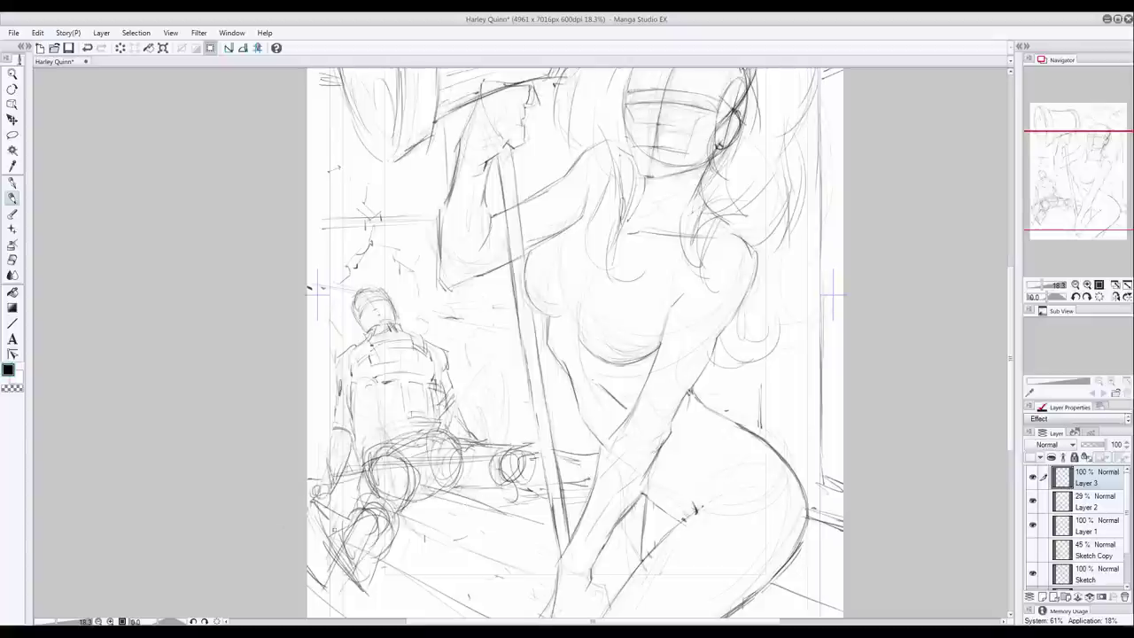
drag(335, 527, 311, 597)
Step: Clean up the stretched leg's knee and redraw its thigh, shin and foot contours past the hammer handle
mouse_move(524, 446)
mouse_down()
mouse_move(516, 487)
mouse_move(526, 450)
mouse_move(581, 494)
mouse_move(502, 487)
mouse_up()
key(e)
key(p)
drag(441, 463, 515, 447)
drag(452, 484, 507, 486)
drag(512, 457, 551, 461)
drag(511, 497, 540, 504)
drag(597, 446, 591, 500)
drag(567, 470, 595, 474)
drag(563, 502, 588, 501)
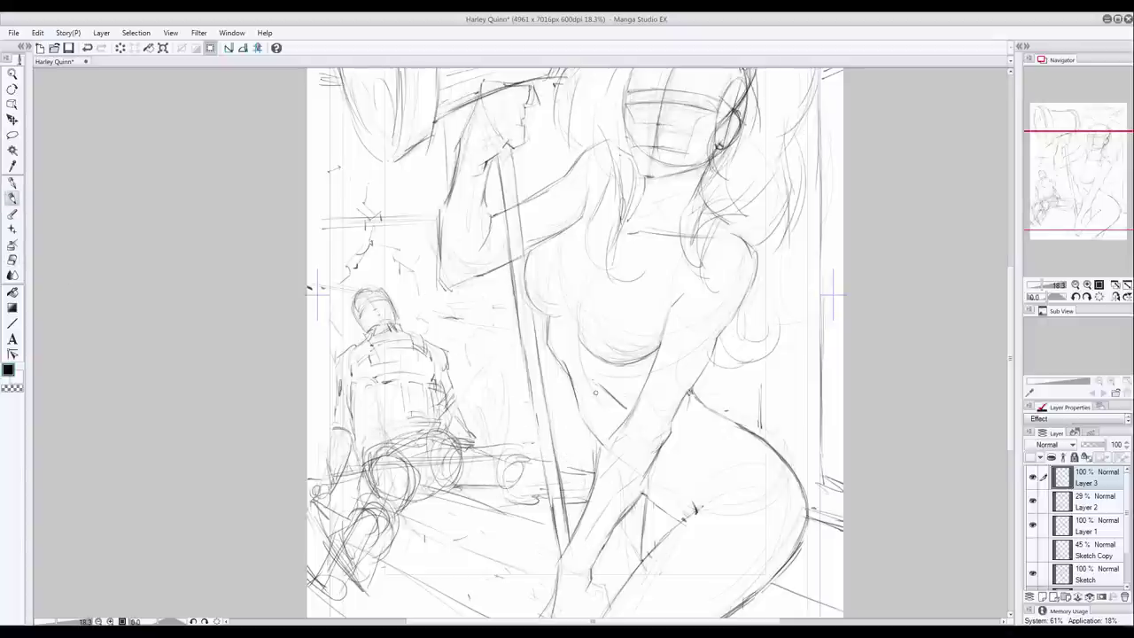
Step: Erase the near knee area of the background figure and redraw the knee, shin and foot with overlapping contours
scroll(531, 434, down, 4)
click(12, 260)
mouse_move(403, 489)
mouse_down()
mouse_move(399, 518)
mouse_move(434, 492)
mouse_move(426, 500)
mouse_up()
click(13, 198)
mouse_move(434, 478)
mouse_down()
mouse_move(413, 526)
mouse_move(403, 520)
mouse_up()
drag(451, 469, 397, 539)
drag(380, 500, 404, 547)
drag(439, 498, 403, 543)
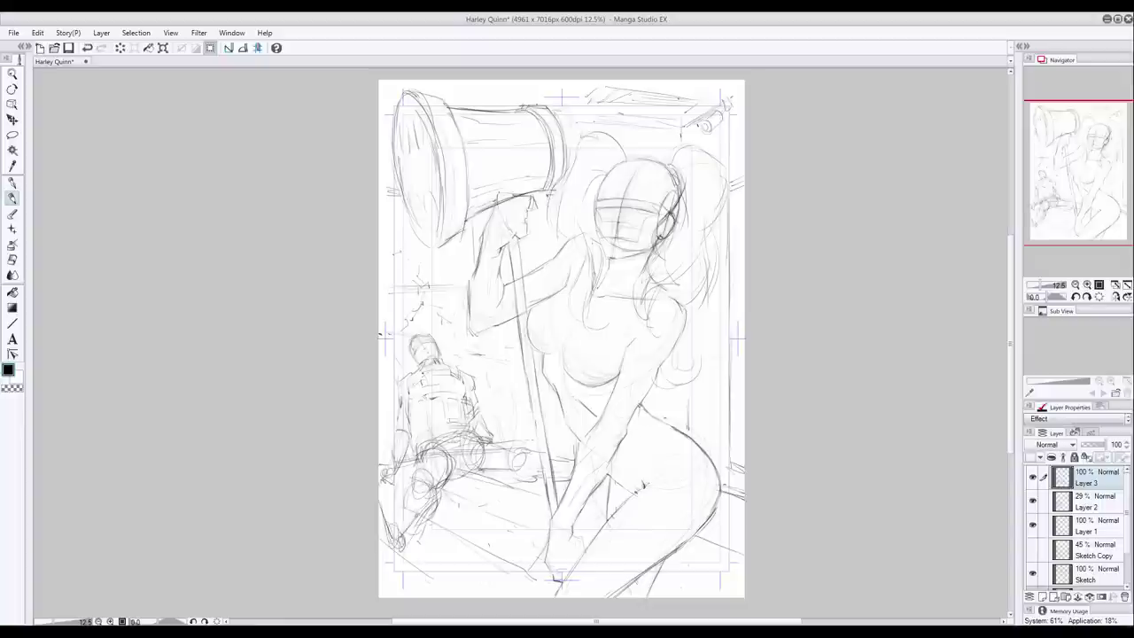
mouse_move(434, 471)
mouse_down()
mouse_move(409, 500)
mouse_move(414, 488)
mouse_move(395, 549)
mouse_up()
drag(404, 505, 382, 534)
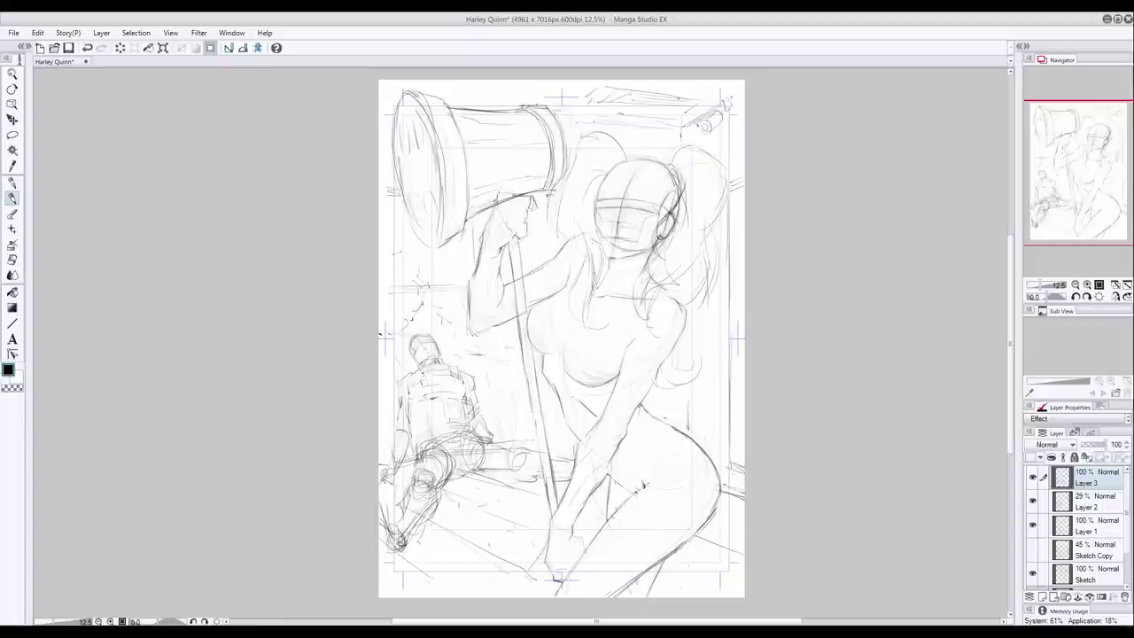
Step: Firm up the stretched leg's contours and add loose strokes around the background figure's arm and the ceiling
drag(473, 469, 549, 482)
drag(490, 441, 517, 448)
mouse_move(489, 359)
mouse_down()
mouse_move(514, 393)
mouse_move(487, 406)
mouse_up()
drag(400, 335, 391, 360)
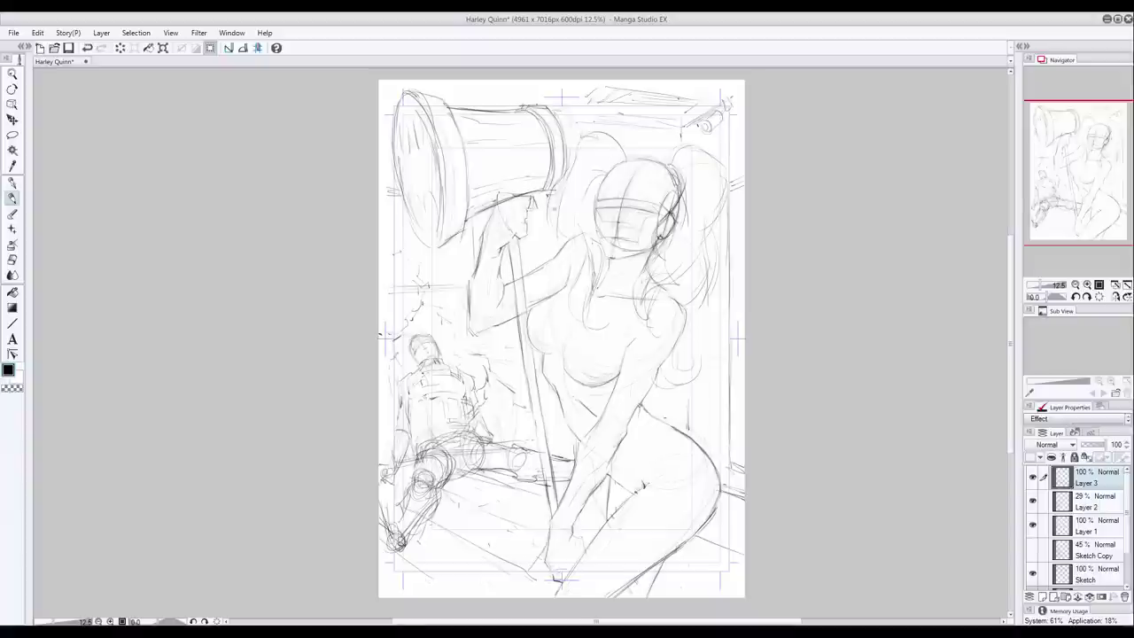
mouse_move(627, 80)
mouse_down()
mouse_move(706, 98)
mouse_move(669, 92)
mouse_up()
Step: Merge all the sketch layers into a single layer above Paper and name it Sketch
drag(1125, 524, 1126, 562)
shift+click(1093, 558)
right_click(1093, 560)
click(1067, 469)
double_click(1087, 483)
text(Sketch)
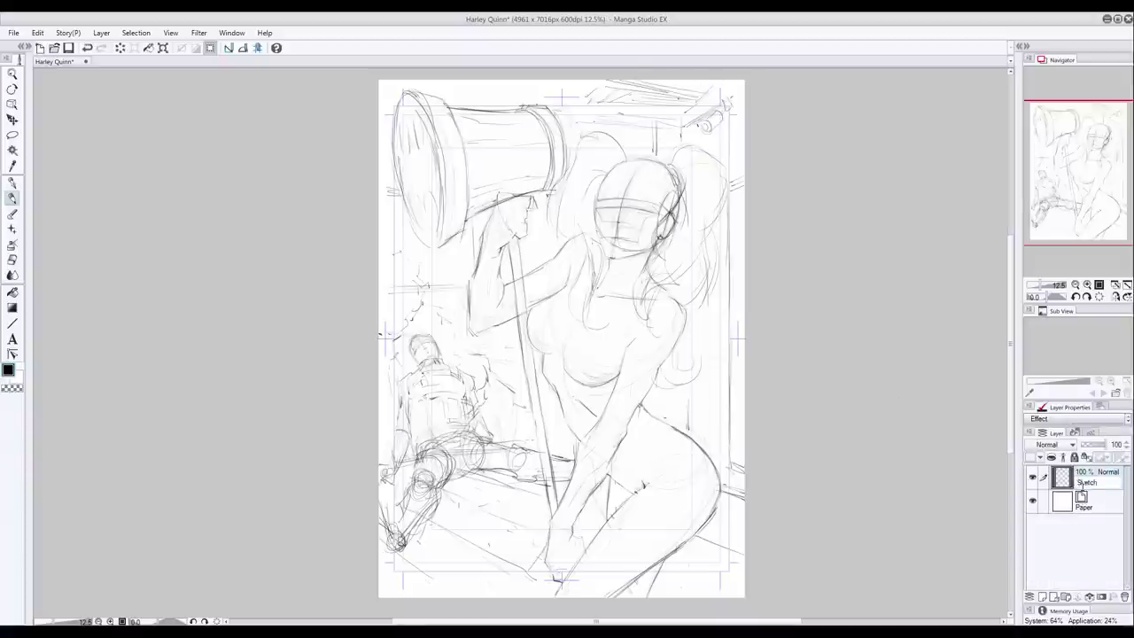
key(Return)
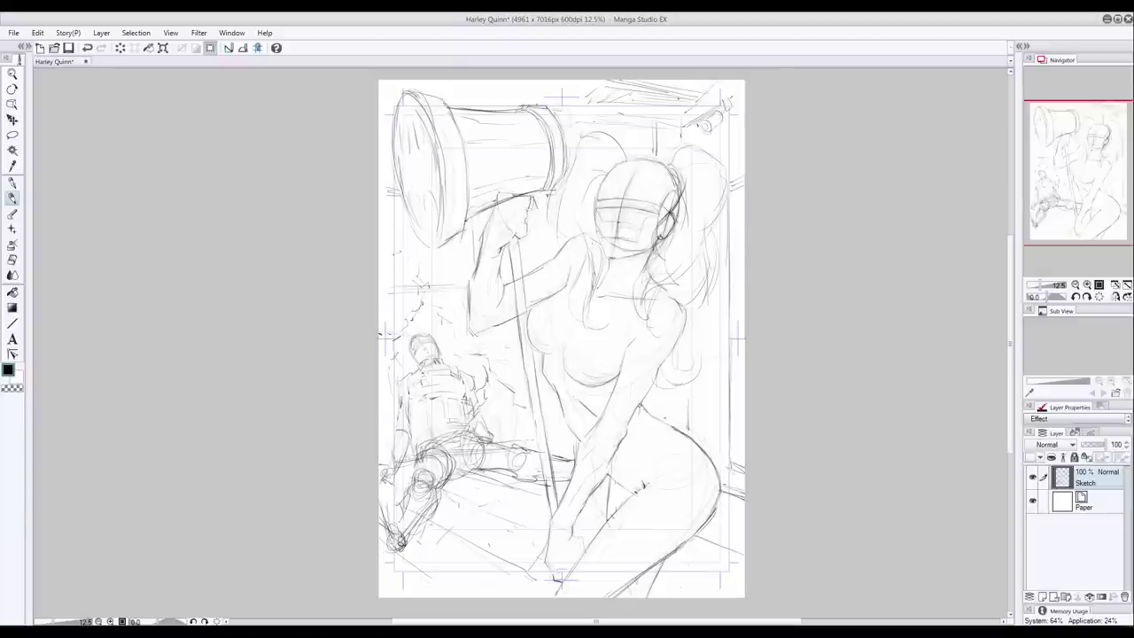
Step: Sketch perspective floor lines and a small gun lying on the floor in front of the background figure
drag(519, 498, 427, 522)
drag(516, 541, 457, 563)
drag(728, 576, 705, 597)
drag(464, 524, 446, 534)
mouse_move(461, 526)
mouse_down()
mouse_move(436, 537)
mouse_move(485, 528)
mouse_move(482, 539)
mouse_move(439, 540)
mouse_move(469, 533)
mouse_up()
key(e)
key(p)
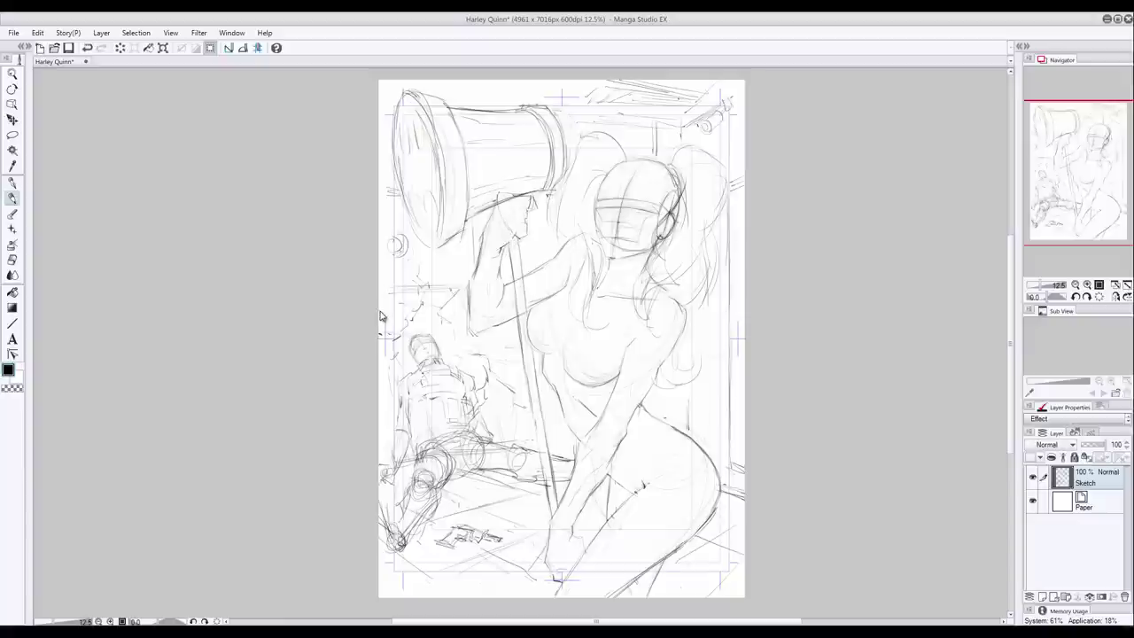
Step: Add a new layer above Sketch and name it Refine
click(1089, 599)
double_click(1081, 483)
text(Refine)
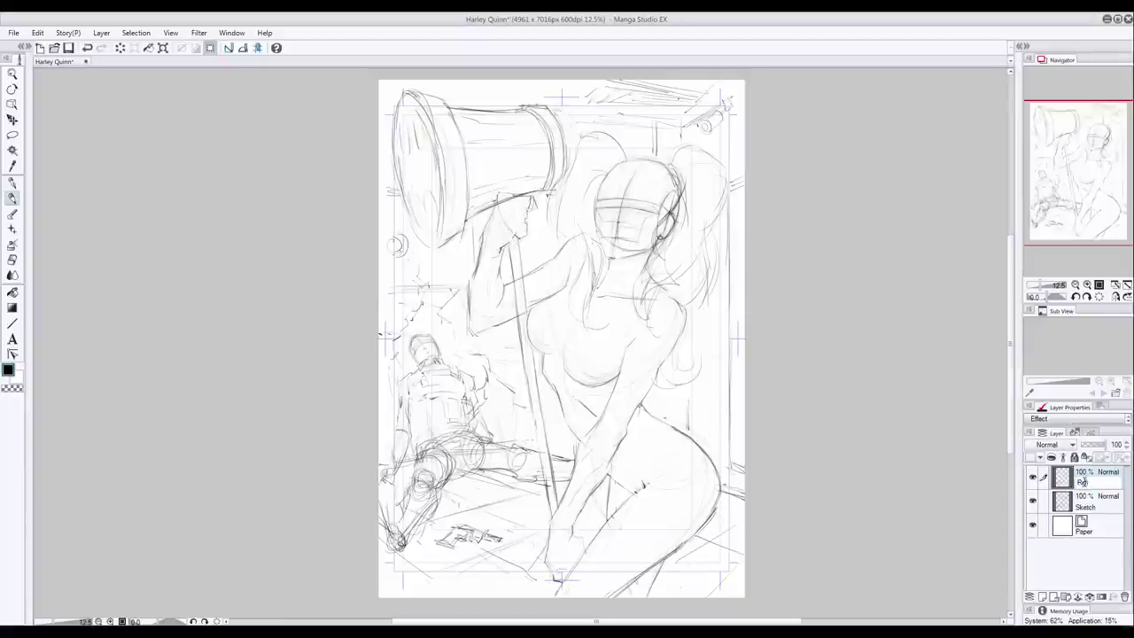
Step: Lower the Sketch layer's opacity to 21% and make the Refine layer active
click(1092, 503)
drag(1101, 444, 1089, 445)
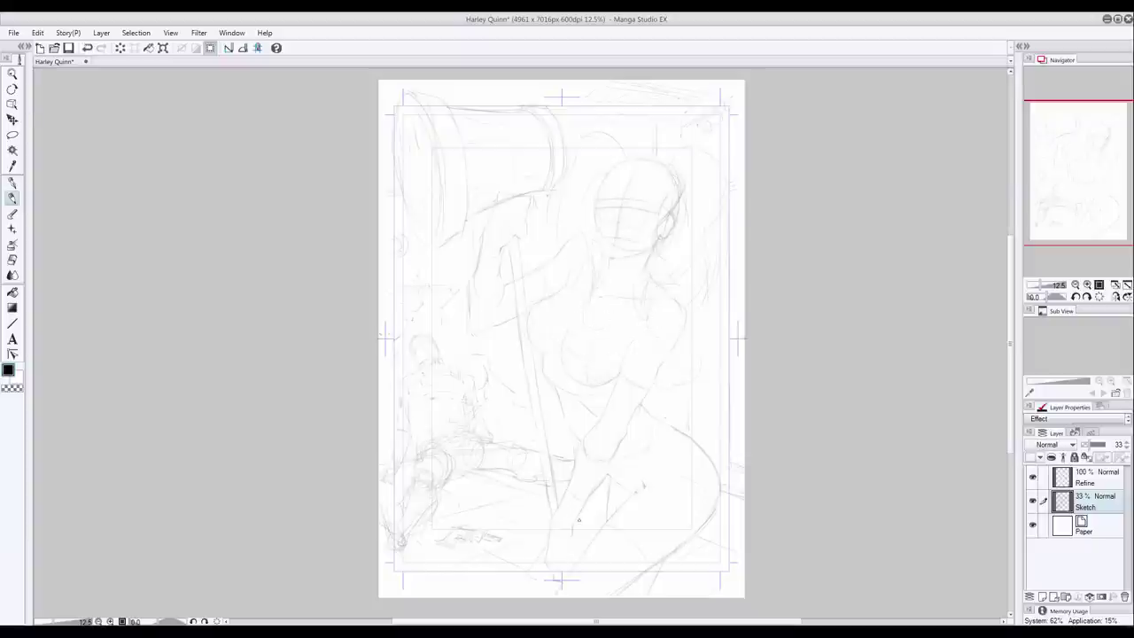
click(1095, 482)
scroll(96, 129, up, 2)
scroll(709, 222, up, 3)
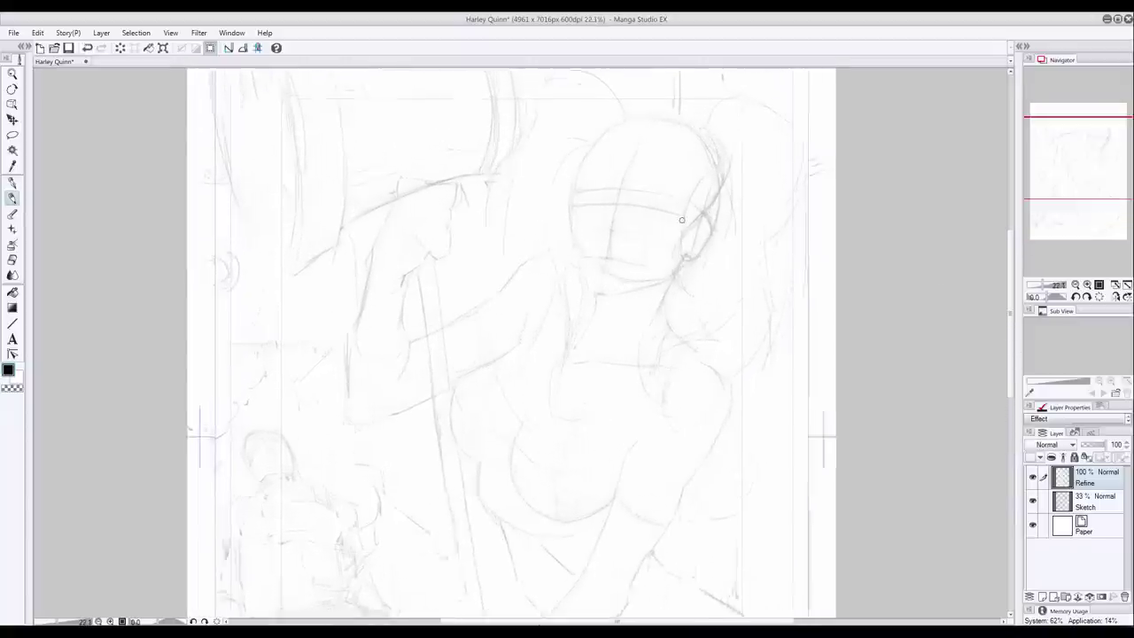
click(1099, 503)
click(1086, 445)
click(1097, 480)
click(1083, 496)
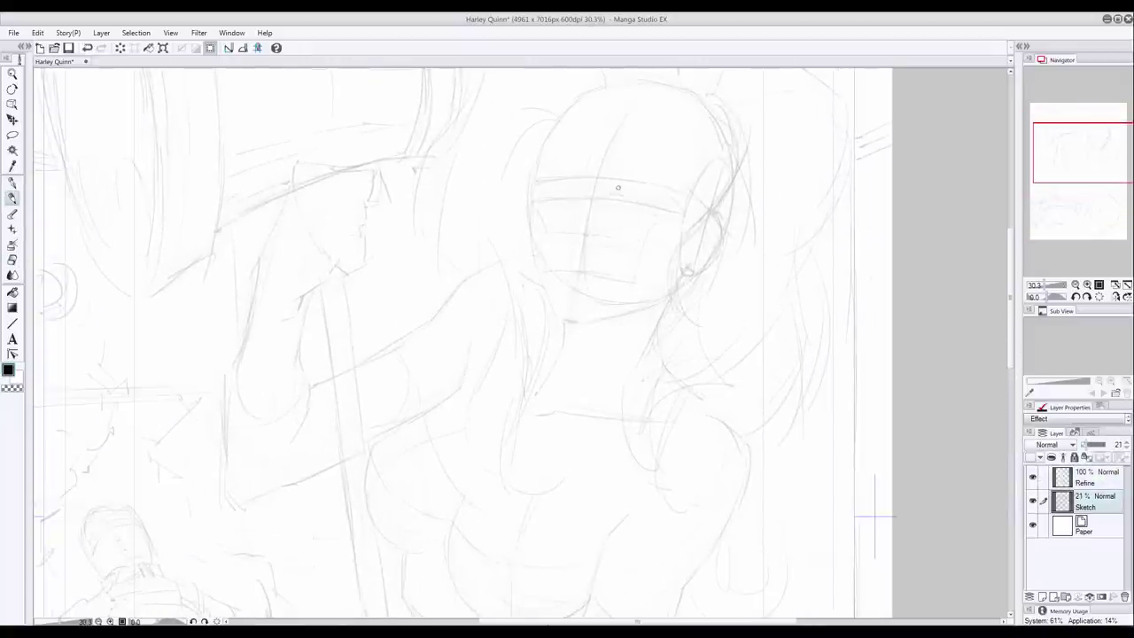
key(ctrl+bracketright)
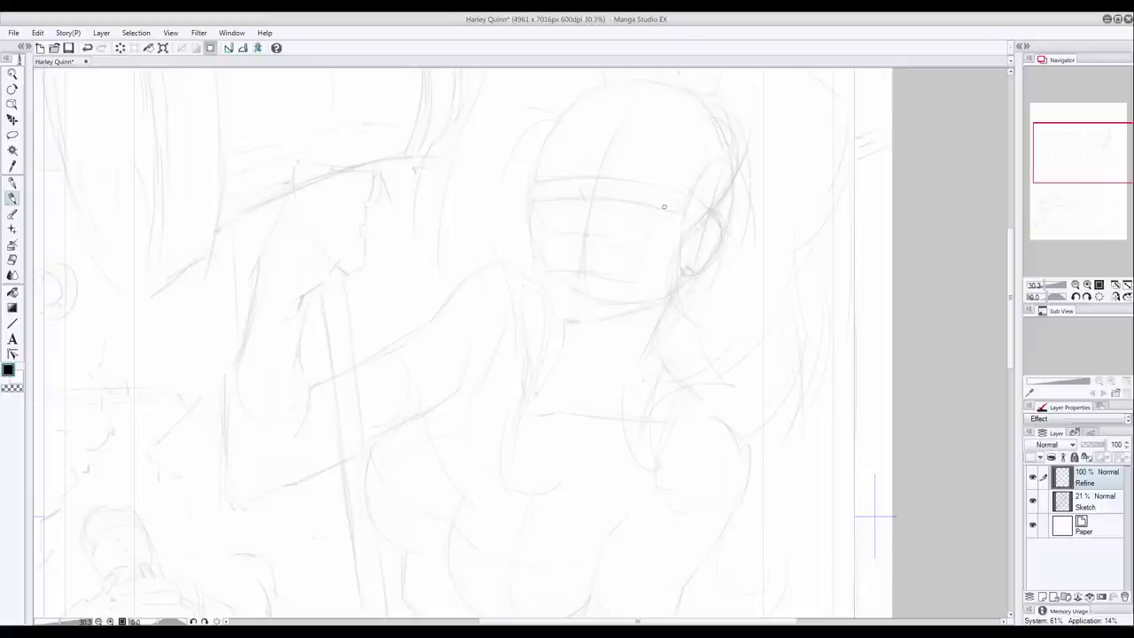
Step: Try several outlines for the eye nearer Harley's ear, erasing each attempt
drag(656, 203, 616, 207)
key(ctrl+z)
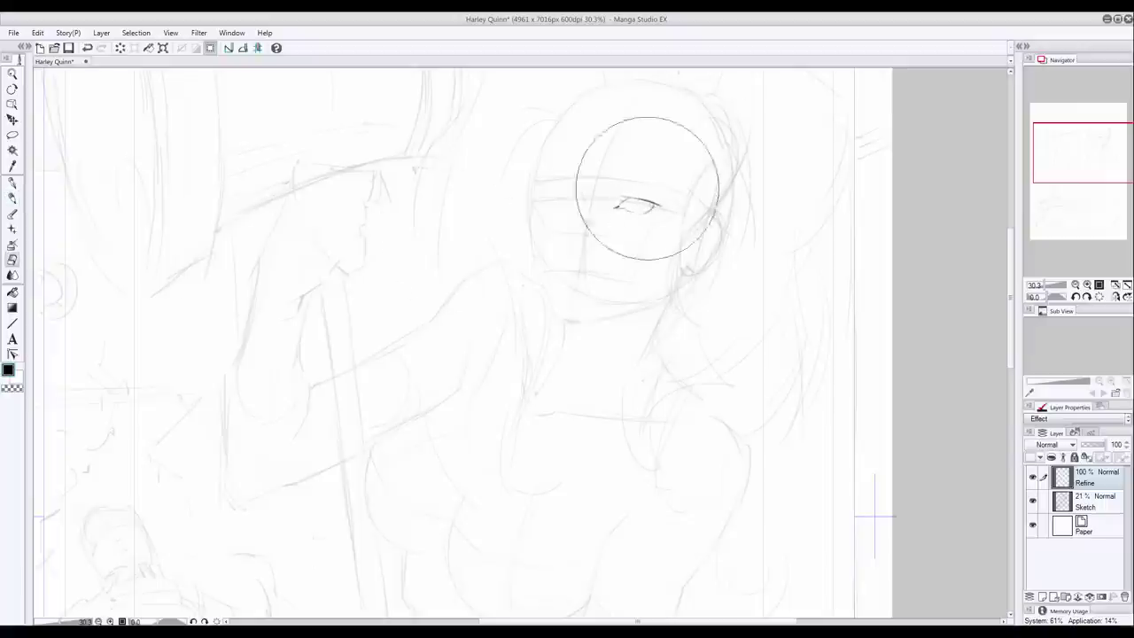
drag(661, 206, 624, 203)
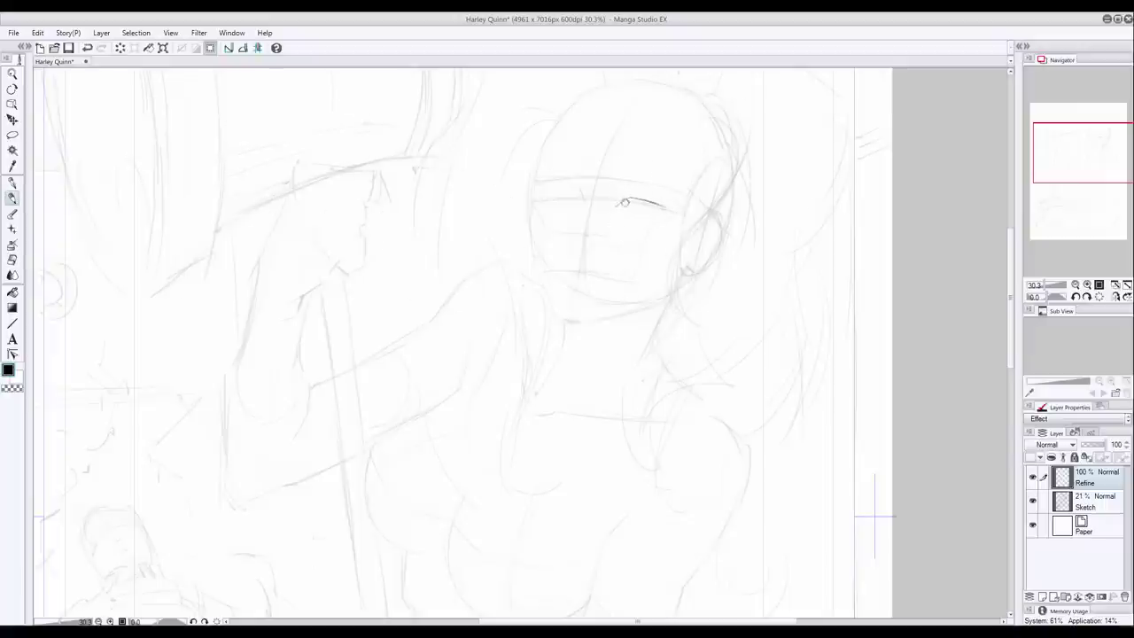
key(e)
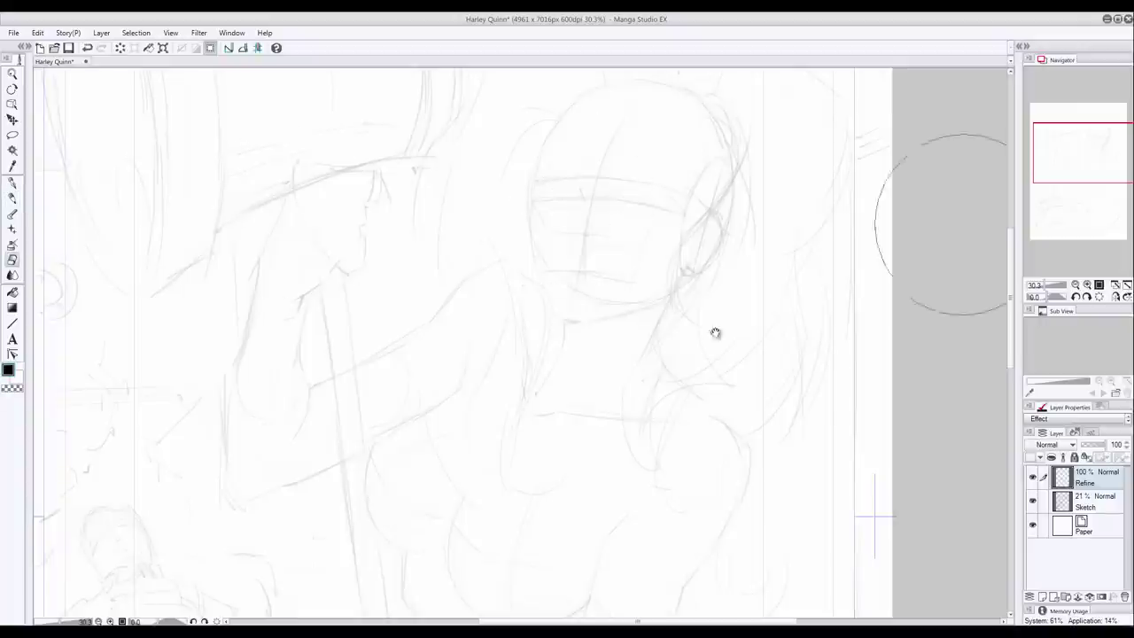
key(p)
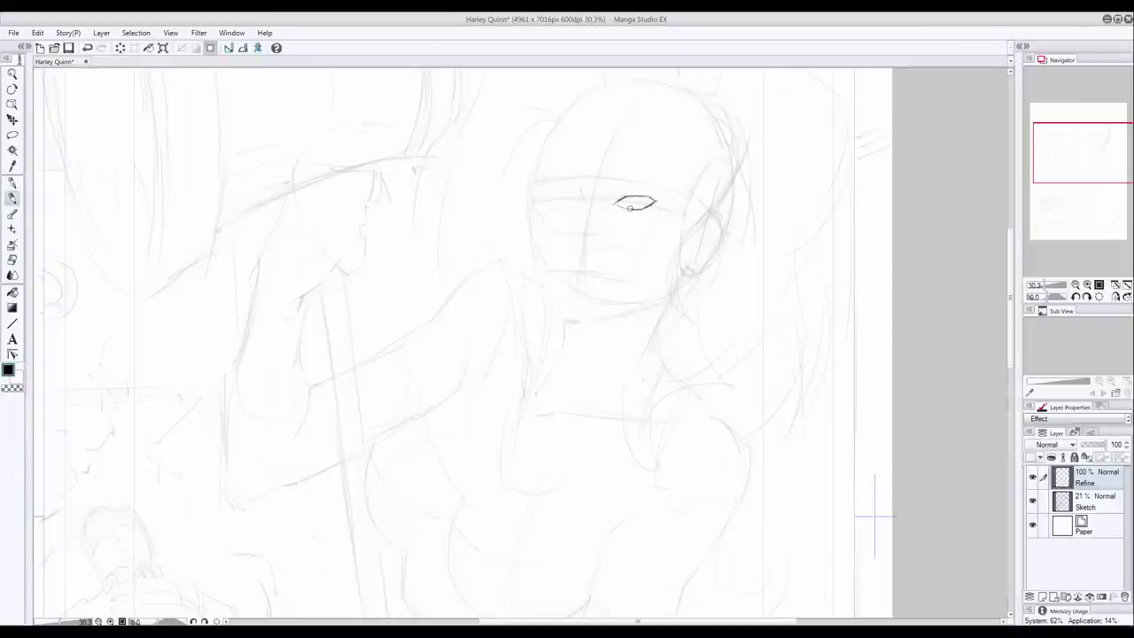
key(e)
click(642, 185)
key(p)
Step: Try to draw both of Harley's eyes and her nose along the face guidelines
drag(653, 225, 643, 225)
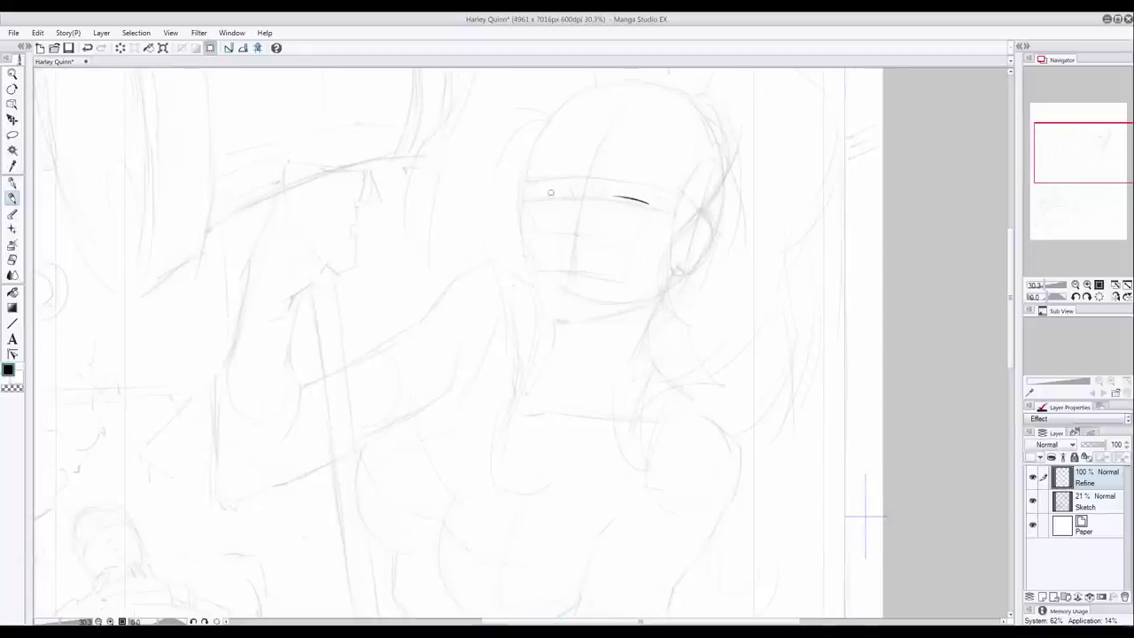
mouse_move(543, 194)
mouse_down()
mouse_move(631, 196)
mouse_move(537, 189)
mouse_up()
key(e)
key(p)
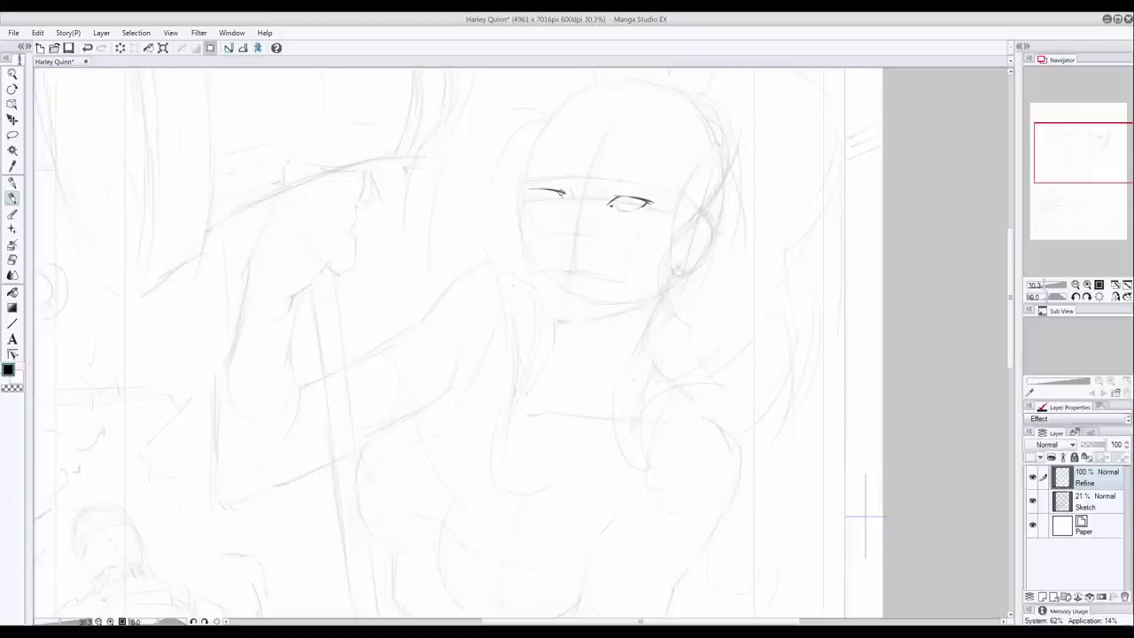
mouse_move(555, 191)
mouse_down()
mouse_move(562, 203)
mouse_move(658, 207)
mouse_move(567, 189)
mouse_move(537, 198)
mouse_up()
click(12, 259)
click(12, 199)
key(ctrl+z)
drag(564, 235, 611, 209)
click(13, 259)
click(13, 199)
scroll(181, 200, down, 3)
scroll(224, 234, up, 3)
scroll(225, 234, up, 1)
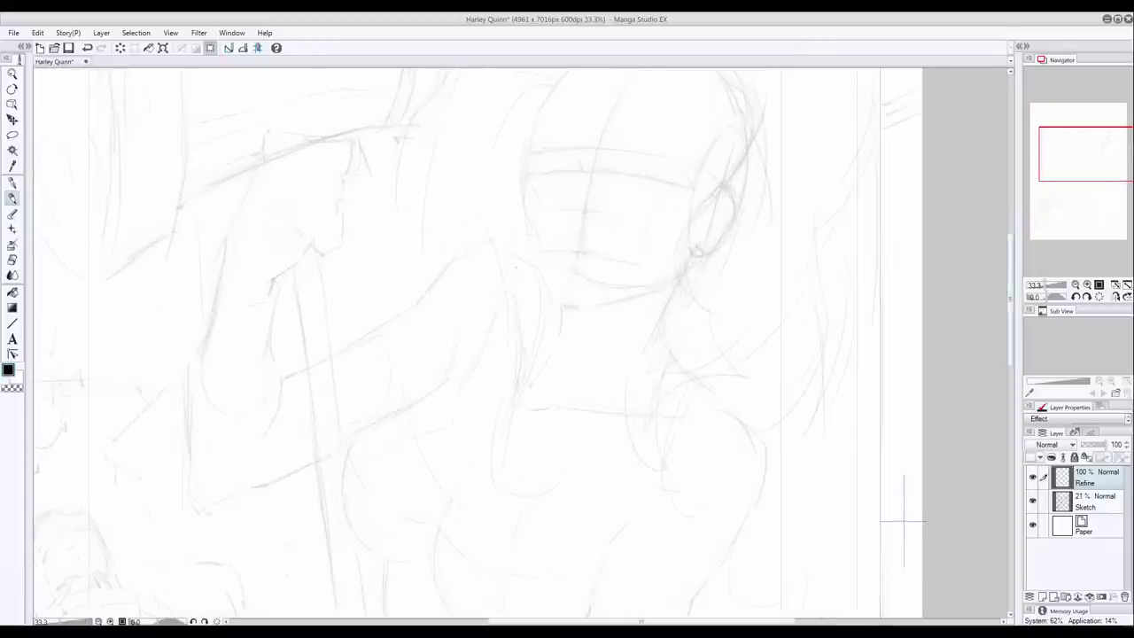
Step: Draw both of Harley's eye outlines and the tip of her nose, and save the drawing
scroll(651, 231, up, 1)
mouse_move(665, 236)
mouse_down()
mouse_move(623, 232)
mouse_move(636, 243)
mouse_move(540, 222)
mouse_move(556, 220)
mouse_move(543, 232)
mouse_move(583, 276)
mouse_up()
key(ctrl+s)
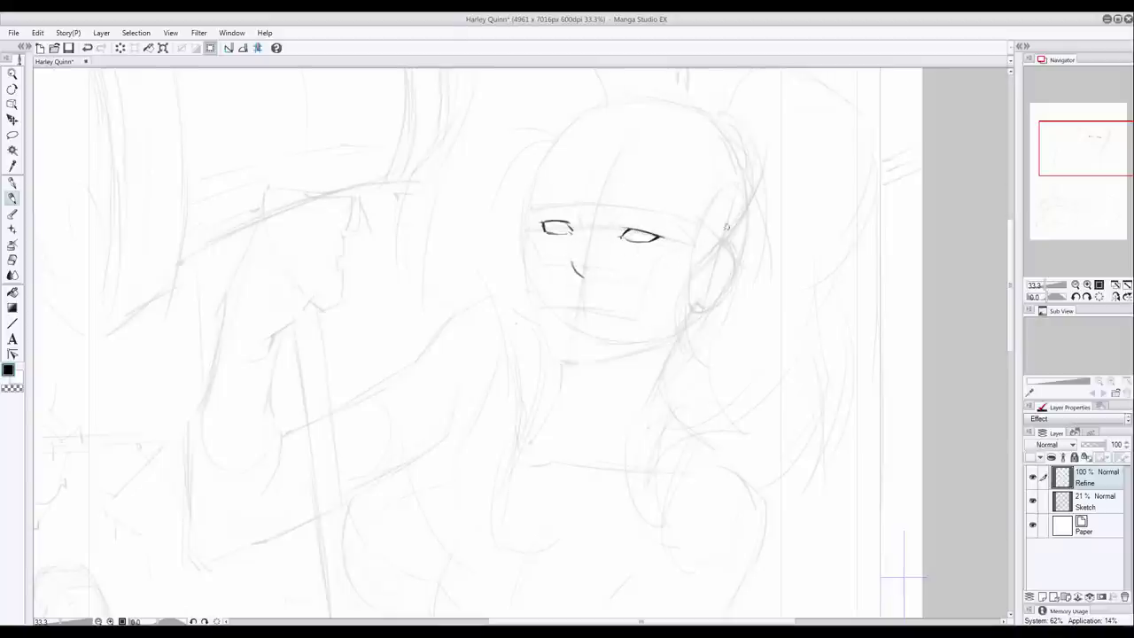
Step: Add the upper eyelid creases, nostril and parted lips to Harley's face
drag(617, 229, 633, 222)
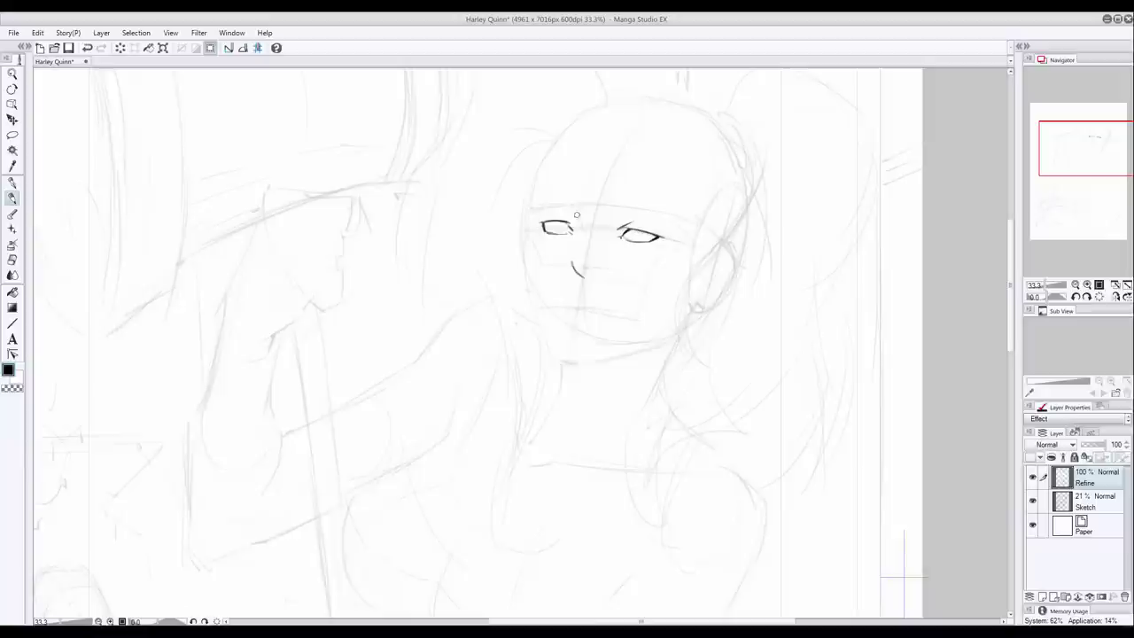
mouse_move(558, 213)
mouse_down()
mouse_move(573, 228)
mouse_move(652, 224)
mouse_up()
drag(552, 213, 570, 218)
drag(587, 269, 598, 272)
mouse_move(574, 301)
mouse_down()
mouse_move(600, 311)
mouse_move(554, 309)
mouse_move(575, 310)
mouse_move(566, 309)
mouse_move(580, 294)
mouse_move(571, 287)
mouse_move(553, 306)
mouse_up()
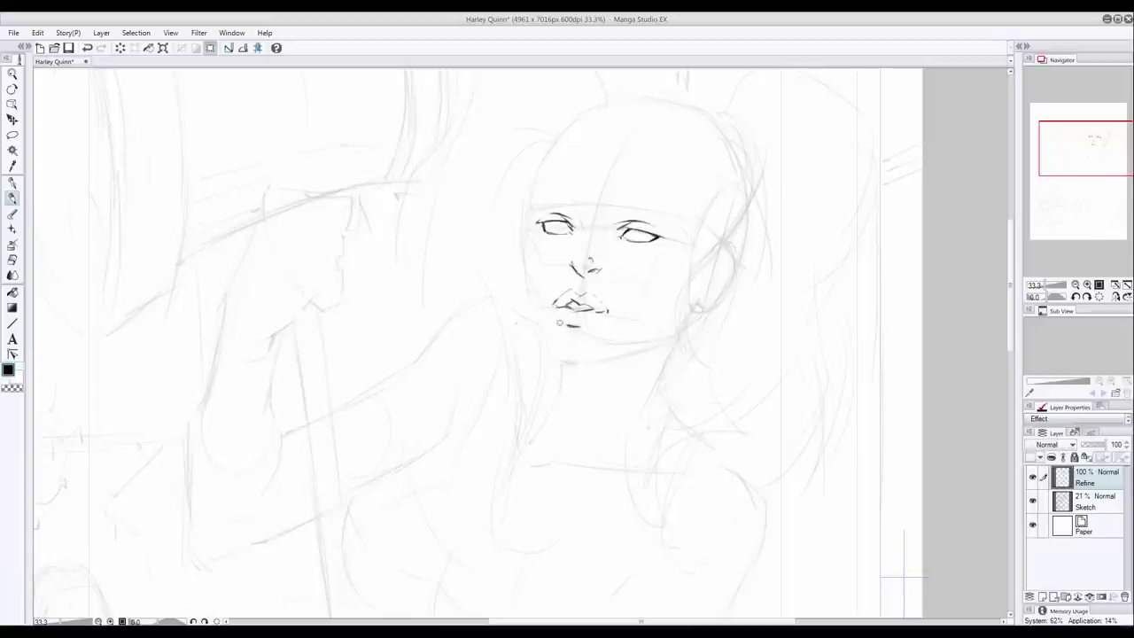
drag(581, 325, 570, 325)
Step: Lasso Harley's mouth, nudge it into position and clear the selection
click(12, 135)
click(13, 119)
drag(554, 283, 577, 307)
key(ctrl+d)
key(p)
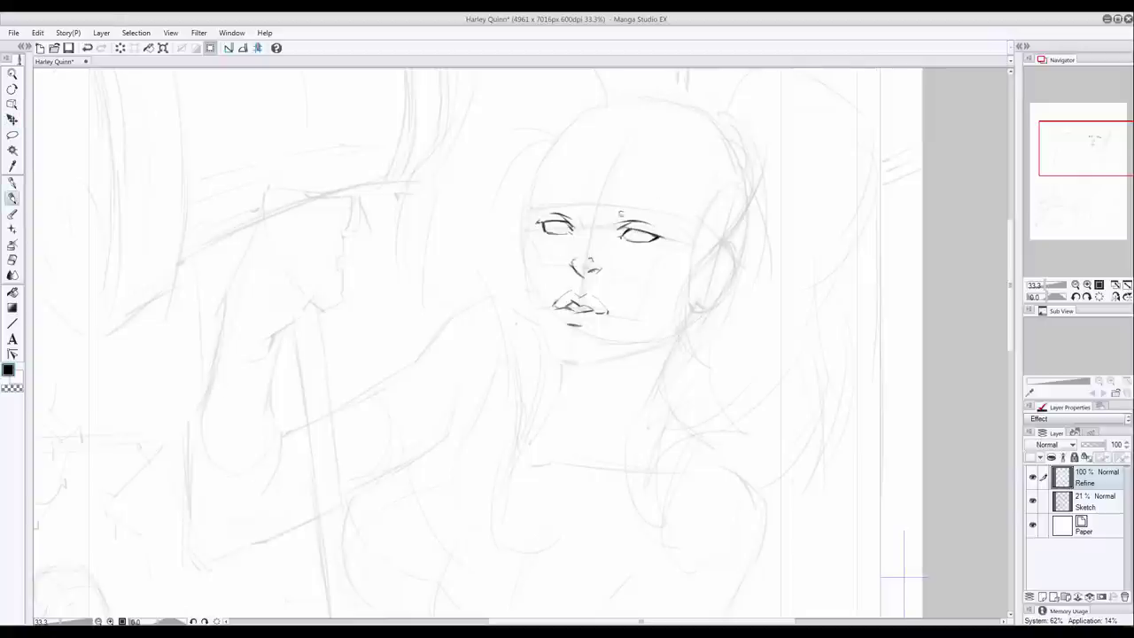
Step: Extend the brow line beside the nose and outline Harley's forehead, cheek, chin and jaw, undoing the last stray stroke
drag(620, 218, 606, 231)
mouse_move(680, 331)
mouse_down()
mouse_move(692, 308)
mouse_move(651, 347)
mouse_move(574, 361)
mouse_up()
mouse_move(538, 169)
mouse_down()
mouse_move(524, 250)
mouse_move(556, 361)
mouse_up()
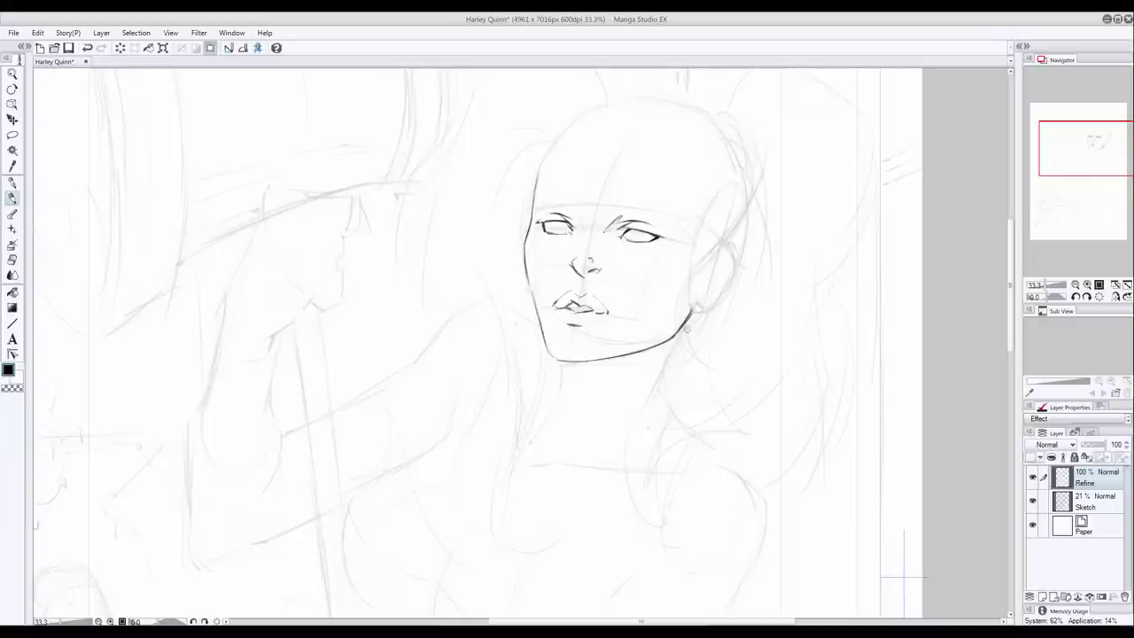
key(ctrl+z)
scroll(899, 71, down, 2)
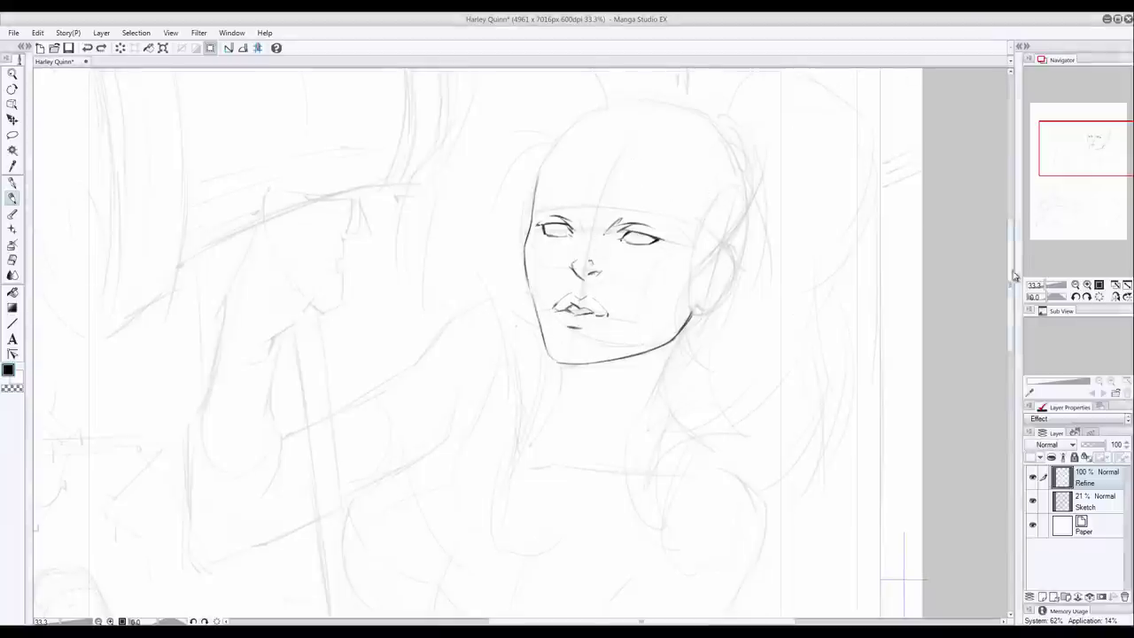
scroll(939, 288, down, 3)
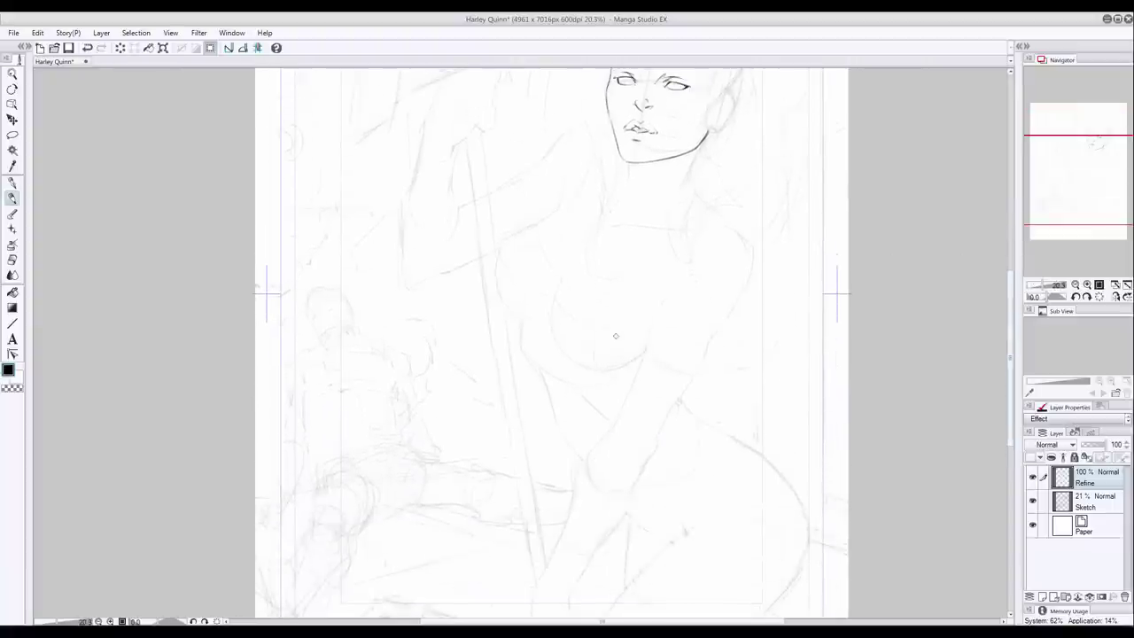
scroll(557, 322, down, 3)
Step: Add a new layer between Sketch and Refine and name it Design
click(1099, 509)
click(1042, 597)
double_click(1087, 508)
text(Design)
key(Return)
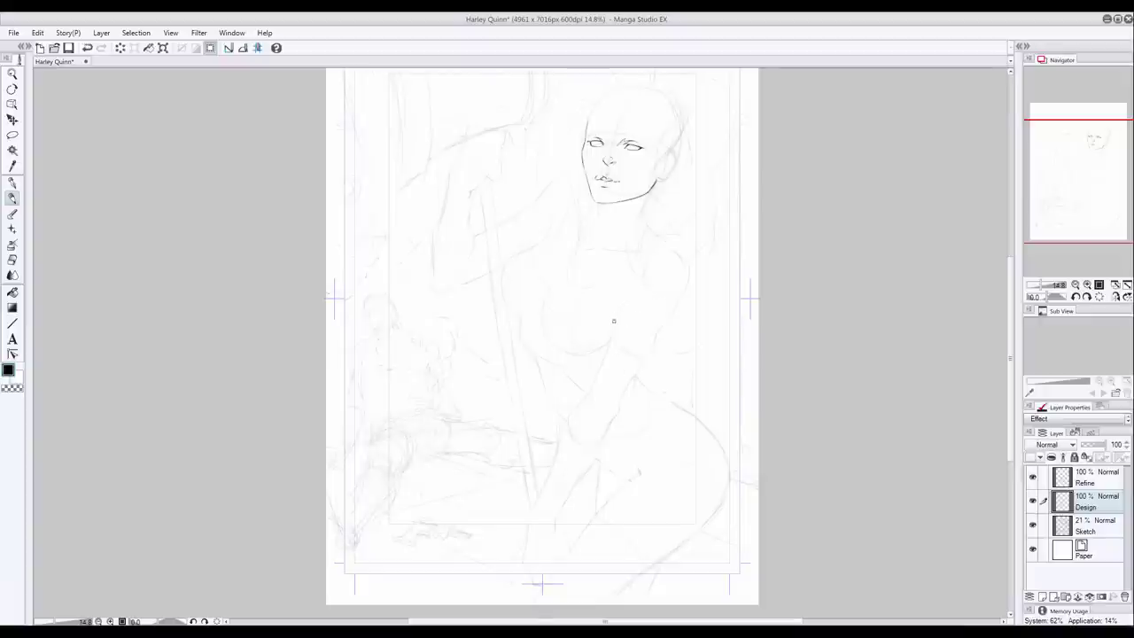
Step: Draw the short sleeve cuff on Harley's lowered arm, and the shirt's collar, open front and hem
mouse_move(636, 342)
mouse_down()
mouse_move(660, 331)
mouse_move(626, 319)
mouse_up()
mouse_move(616, 306)
mouse_down()
mouse_move(648, 315)
mouse_move(662, 343)
mouse_move(612, 324)
mouse_up()
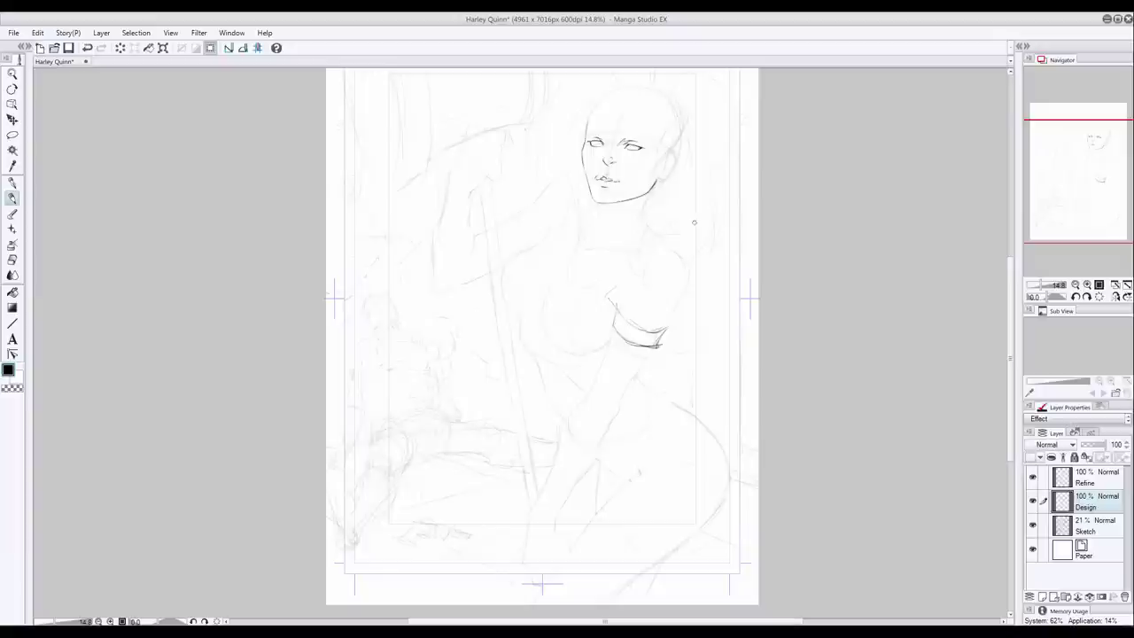
mouse_move(608, 239)
mouse_down()
mouse_move(625, 222)
mouse_move(587, 307)
mouse_up()
drag(585, 312, 549, 323)
drag(560, 248, 529, 315)
mouse_move(561, 240)
mouse_down()
mouse_move(572, 205)
mouse_move(537, 213)
mouse_move(538, 243)
mouse_up()
key(ctrl+z)
Step: Draw the sleeve cuff and shoulder line on Harley's raised arm
mouse_move(545, 203)
mouse_down()
mouse_move(516, 210)
mouse_move(536, 245)
mouse_up()
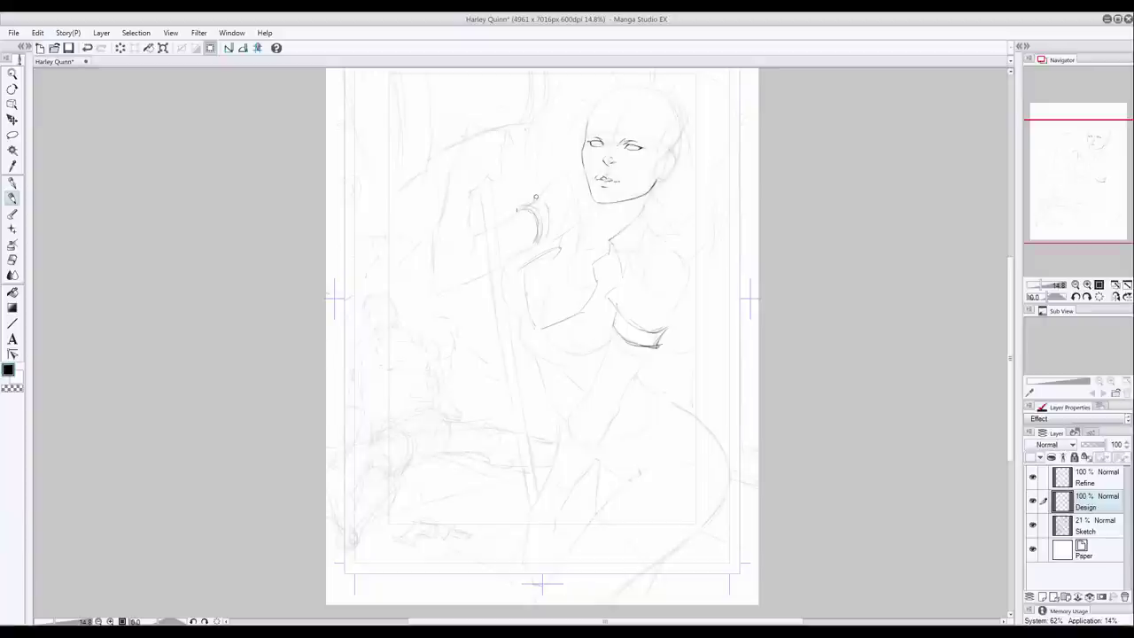
mouse_move(574, 179)
mouse_down()
mouse_move(533, 188)
mouse_move(559, 231)
mouse_move(535, 246)
mouse_up()
drag(529, 197, 541, 243)
Step: Draw the shirt's side edge, the curve beneath the bust and the waist contour below it
drag(503, 269, 516, 321)
drag(543, 342, 609, 342)
mouse_move(540, 338)
mouse_down()
mouse_move(522, 328)
mouse_move(536, 349)
mouse_move(523, 343)
mouse_up()
mouse_move(523, 342)
mouse_down()
mouse_move(562, 417)
mouse_move(545, 395)
mouse_up()
click(564, 351)
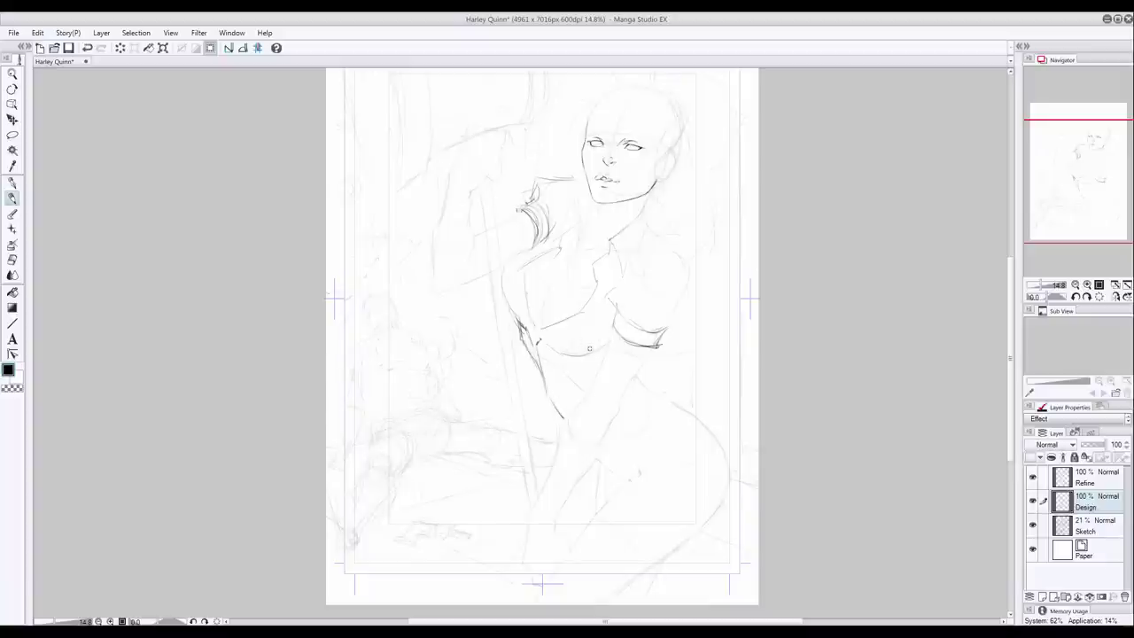
Step: Draw the shirt's lower hem beneath the bust and rough in the upper edge of the waistband across the hips
mouse_move(594, 356)
mouse_down()
mouse_move(539, 319)
mouse_move(553, 355)
mouse_move(540, 349)
mouse_move(561, 409)
mouse_up()
mouse_move(602, 444)
mouse_down()
mouse_move(629, 450)
mouse_move(657, 399)
mouse_up()
drag(635, 421, 628, 446)
mouse_move(654, 398)
mouse_down()
mouse_move(618, 411)
mouse_move(667, 399)
mouse_move(629, 457)
mouse_up()
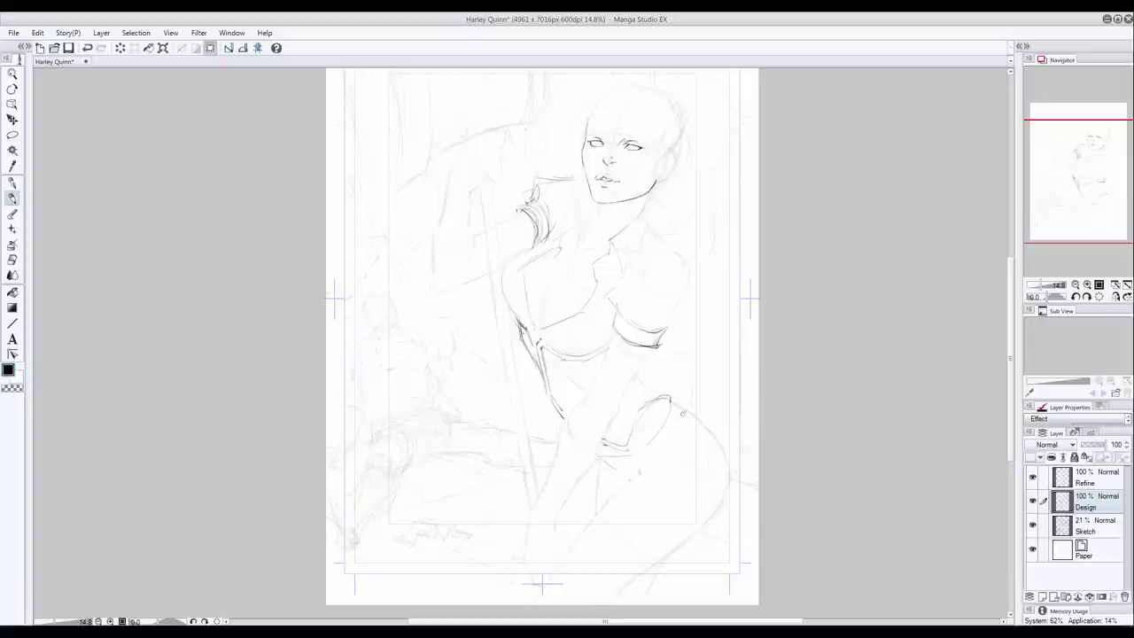
Step: Draw the waistband's lower edge around the hips, then erase and redraw its upper edge more cleanly
mouse_move(682, 413)
mouse_down()
mouse_move(677, 443)
mouse_move(608, 468)
mouse_up()
mouse_move(675, 441)
mouse_down()
mouse_move(651, 464)
mouse_move(596, 461)
mouse_move(647, 409)
mouse_up()
click(12, 260)
click(13, 198)
drag(603, 443, 625, 442)
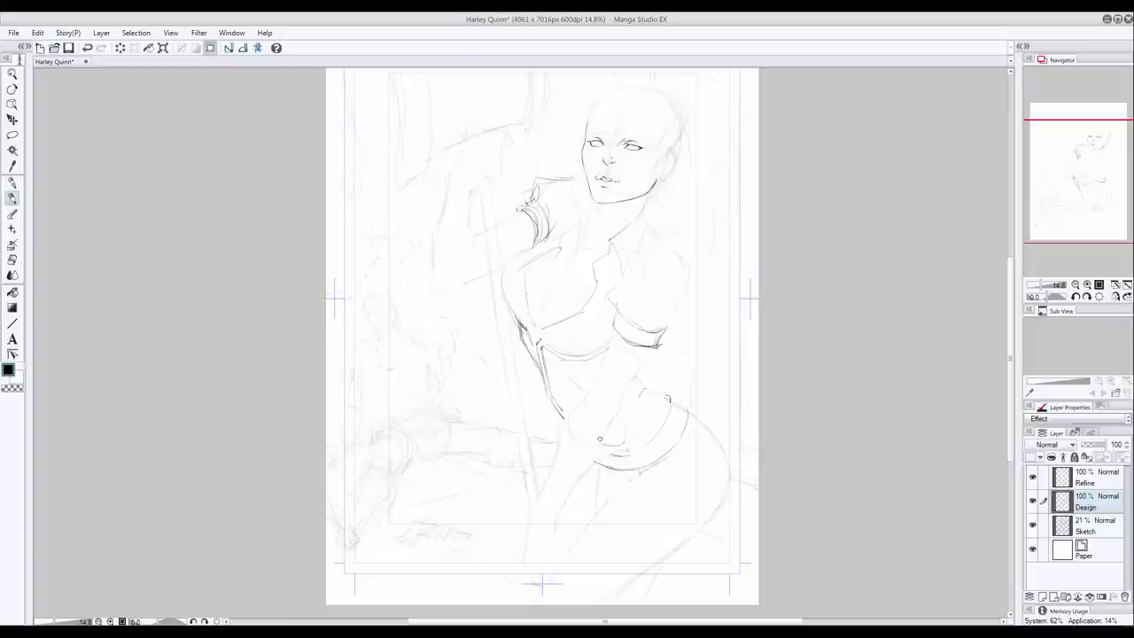
drag(645, 388, 623, 440)
Step: Draw the short flared skirt below the waistband, with its side edges, fold lines and pointed hem
mouse_move(684, 408)
mouse_down()
mouse_move(741, 435)
mouse_move(721, 422)
mouse_move(735, 424)
mouse_move(716, 509)
mouse_up()
drag(624, 500, 585, 526)
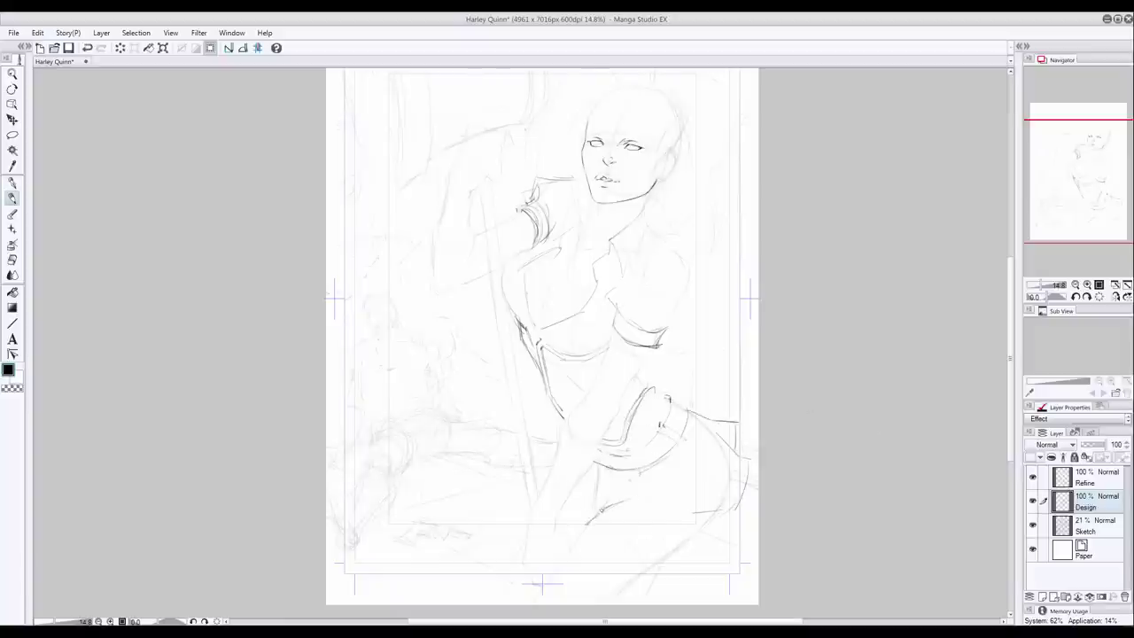
mouse_move(643, 472)
mouse_down()
mouse_move(648, 501)
mouse_move(709, 506)
mouse_move(674, 497)
mouse_move(662, 509)
mouse_move(717, 512)
mouse_up()
drag(721, 468, 712, 506)
drag(679, 450, 690, 430)
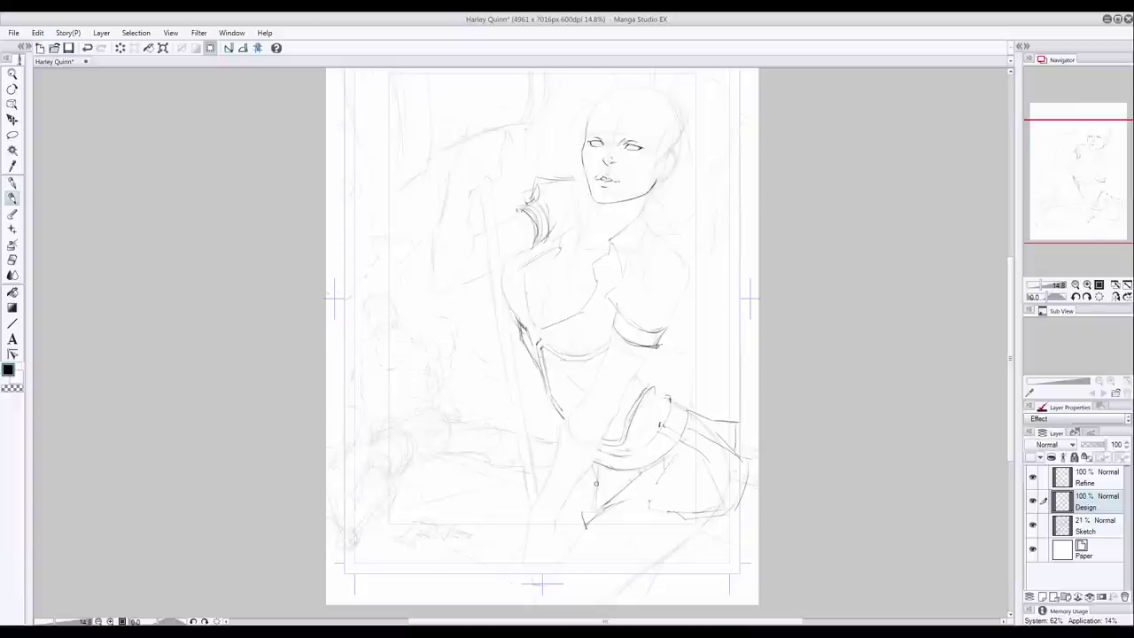
drag(600, 465, 575, 527)
drag(664, 529, 678, 510)
drag(740, 498, 705, 518)
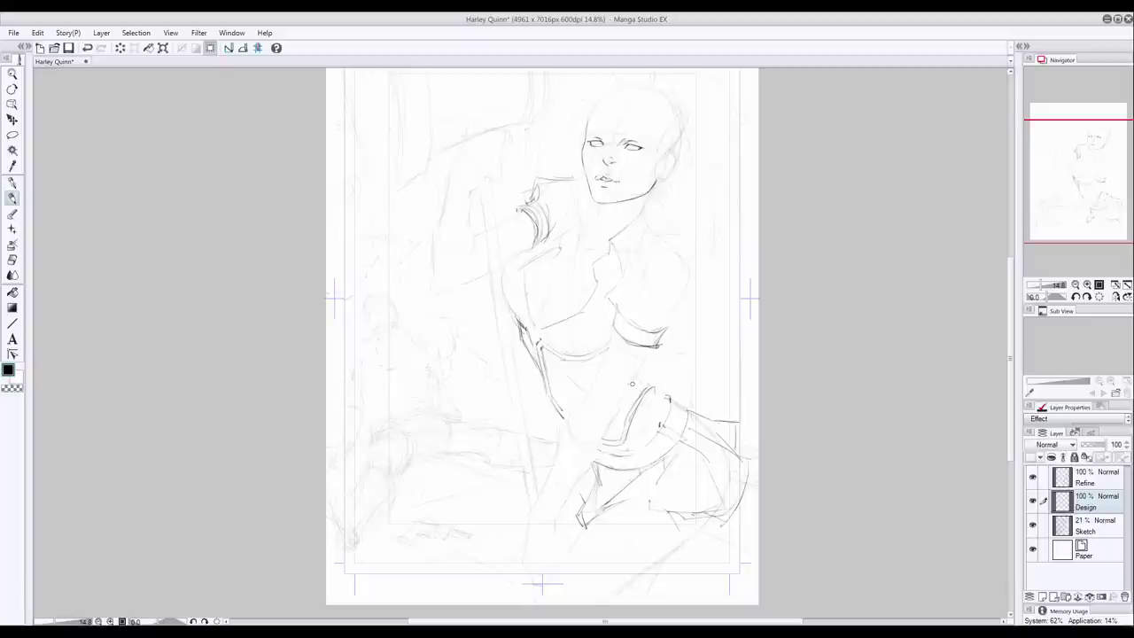
Step: Draw the glove band and jagged wrist cuff on the lowered arm, and the stocking's curved top edge on the leg
mouse_move(610, 377)
mouse_down()
mouse_move(635, 386)
mouse_move(610, 390)
mouse_up()
mouse_move(569, 487)
mouse_down()
mouse_move(547, 502)
mouse_move(545, 519)
mouse_move(556, 521)
mouse_up()
mouse_move(551, 513)
mouse_down()
mouse_move(542, 535)
mouse_move(519, 507)
mouse_up()
drag(524, 487, 537, 506)
drag(642, 572, 601, 535)
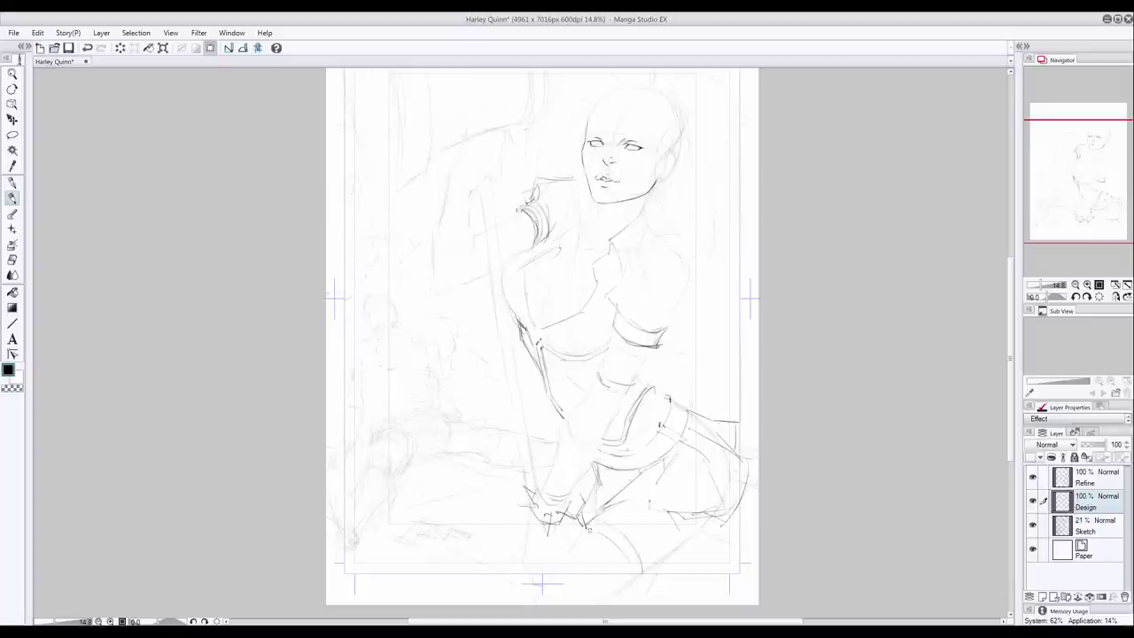
mouse_move(677, 523)
mouse_down()
mouse_move(638, 551)
mouse_move(625, 585)
mouse_up()
Step: Draw the glove band and jagged wrist cuff on the raised arm, and a choker around the neck
drag(485, 225, 512, 259)
drag(450, 168, 468, 197)
mouse_move(459, 195)
mouse_down()
mouse_move(475, 189)
mouse_move(483, 216)
mouse_move(446, 225)
mouse_up()
drag(423, 188, 448, 168)
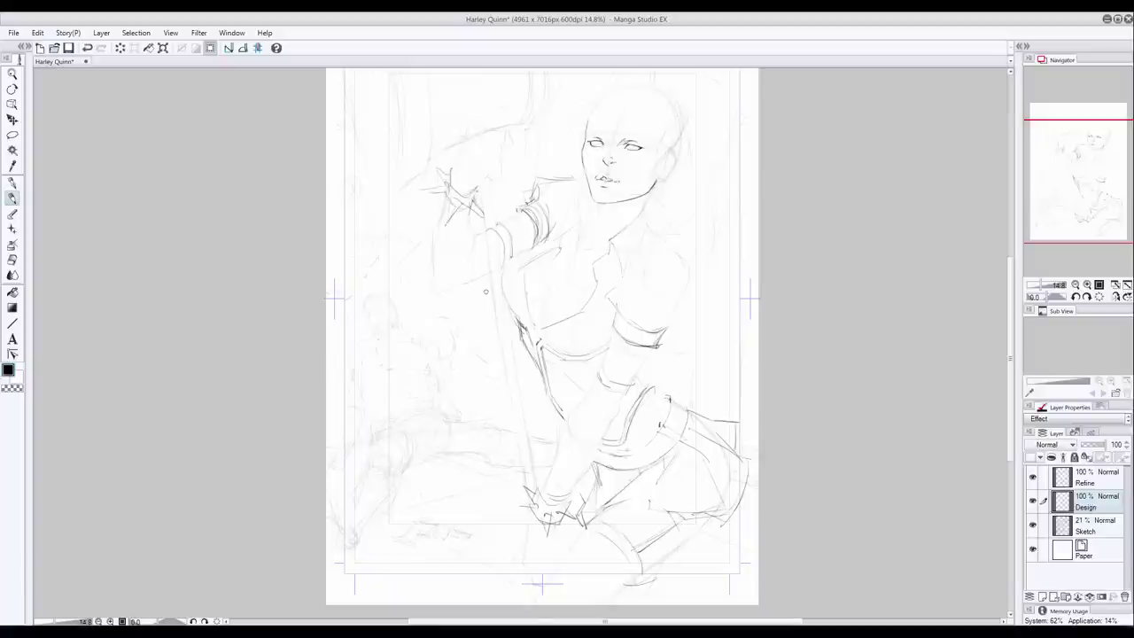
mouse_move(641, 202)
mouse_down()
mouse_move(645, 215)
mouse_move(597, 237)
mouse_up()
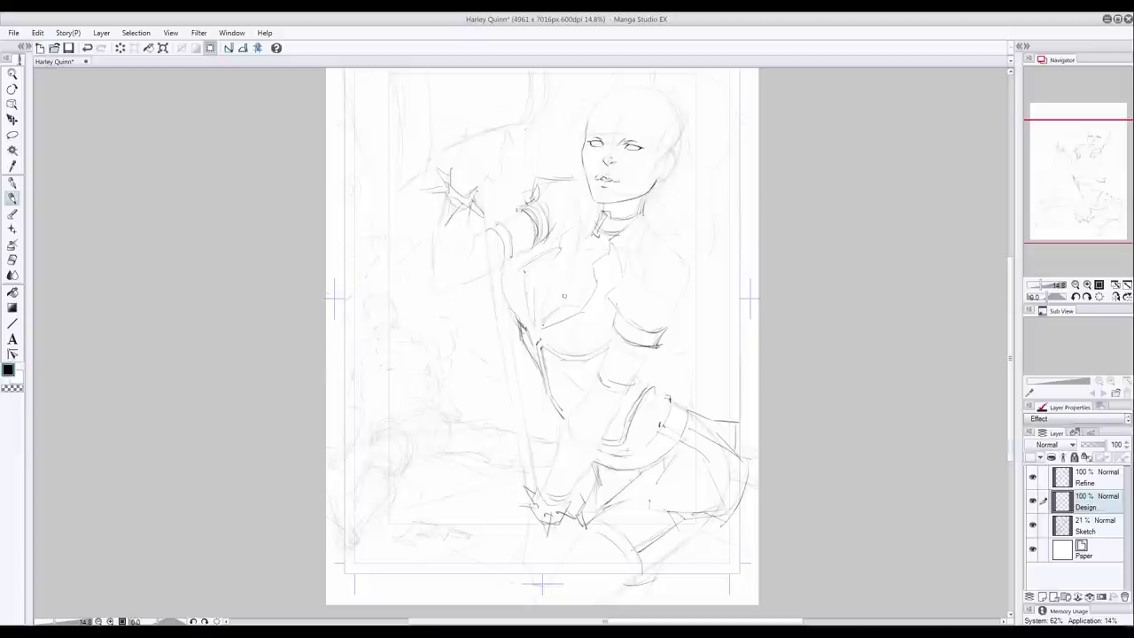
Step: Draw the shirt's fold details beneath the bust and the outer edge of the sleeve on the lowered arm's shoulder
drag(583, 338, 562, 343)
drag(663, 328, 680, 319)
drag(688, 263, 681, 294)
drag(670, 247, 682, 292)
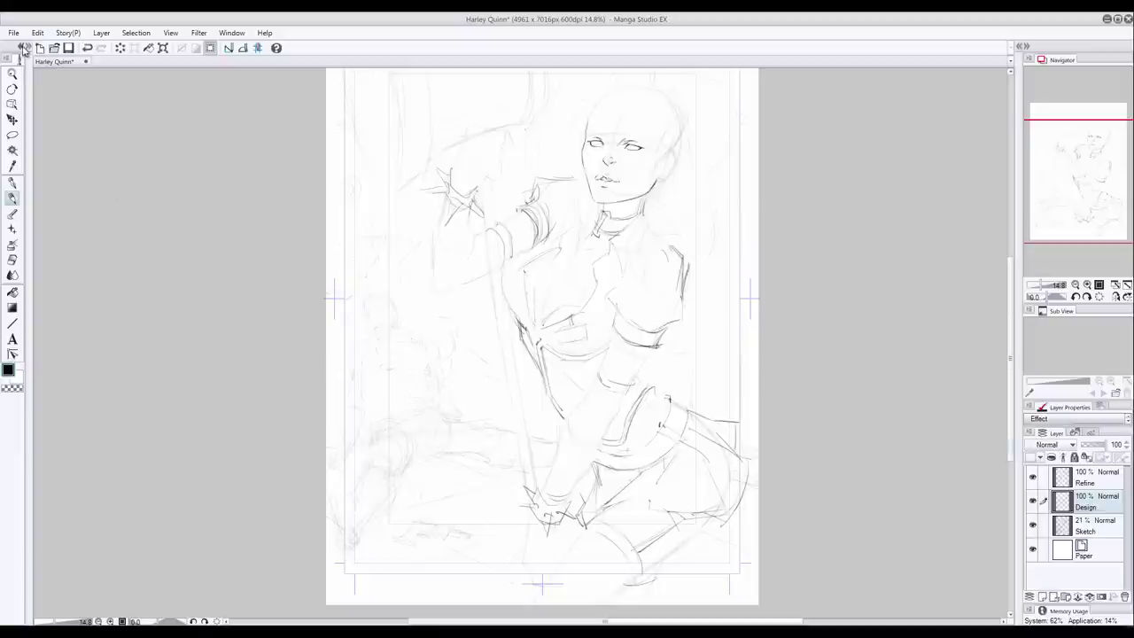
Step: Erase facial lines around the eyes and nose on the Refine layer, return to the Design layer and undo the last stroke
click(12, 260)
click(1086, 477)
mouse_move(631, 147)
mouse_down()
mouse_move(606, 174)
mouse_move(648, 149)
mouse_move(606, 142)
mouse_move(612, 179)
mouse_up()
click(13, 198)
click(1086, 501)
key(ctrl+z)
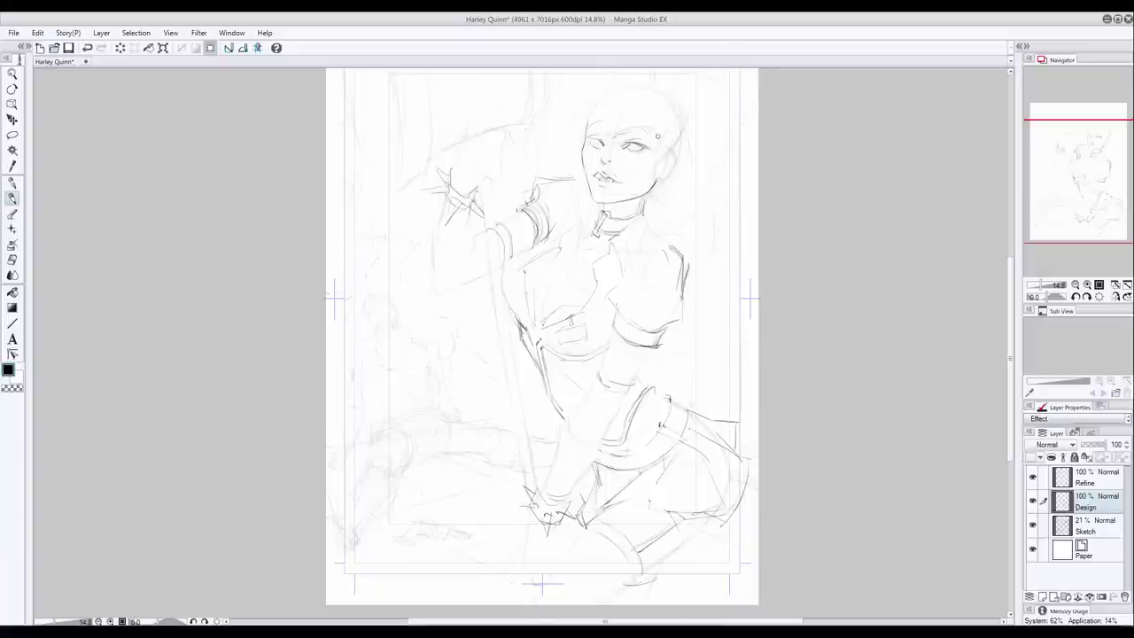
Step: Draw the eye mask's lower edge on the cheek, the hairline framing the face and the top contour of the head
drag(651, 126, 660, 148)
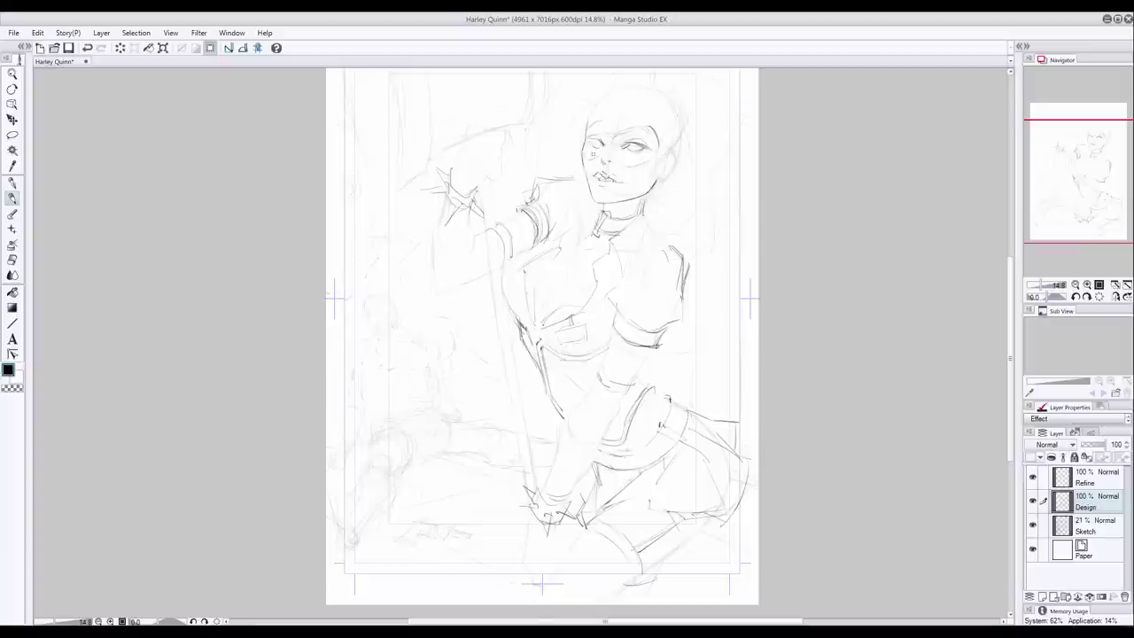
drag(620, 161, 651, 167)
mouse_move(653, 99)
mouse_down()
mouse_move(631, 106)
mouse_move(669, 146)
mouse_up()
mouse_move(619, 102)
mouse_down()
mouse_move(589, 118)
mouse_move(592, 109)
mouse_up()
drag(660, 91, 631, 86)
Step: Draw the raised shape above the crown of the head and strengthen the mask's edge between the eyes
scroll(629, 106, up, 2)
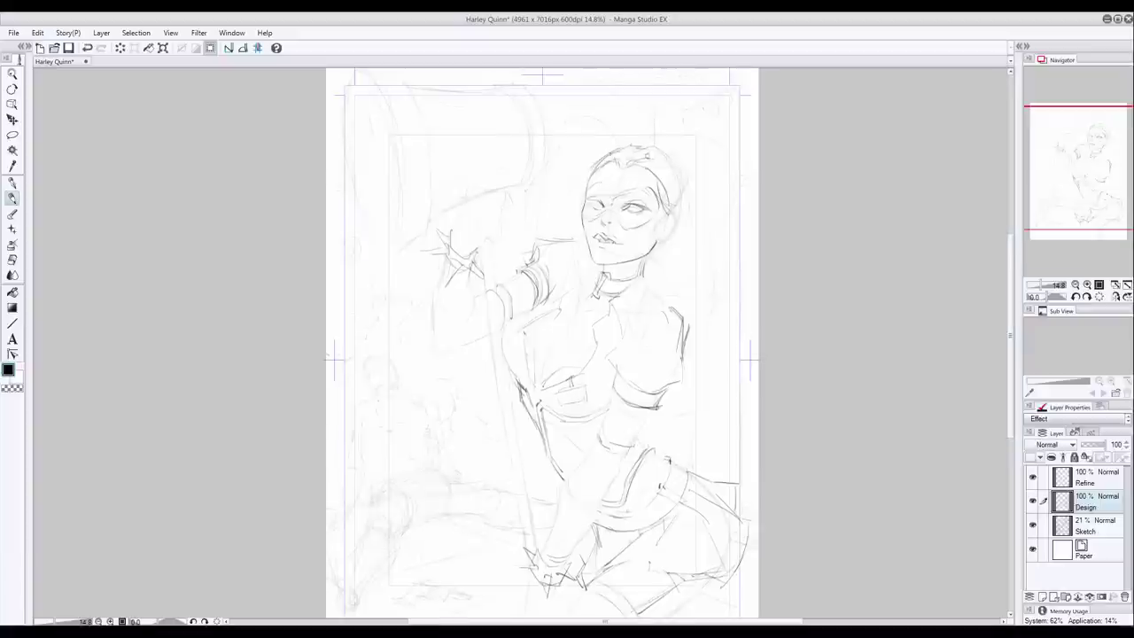
drag(646, 168, 672, 152)
drag(666, 149, 675, 177)
drag(608, 156, 626, 134)
mouse_move(619, 210)
mouse_down()
mouse_move(627, 205)
mouse_move(604, 193)
mouse_up()
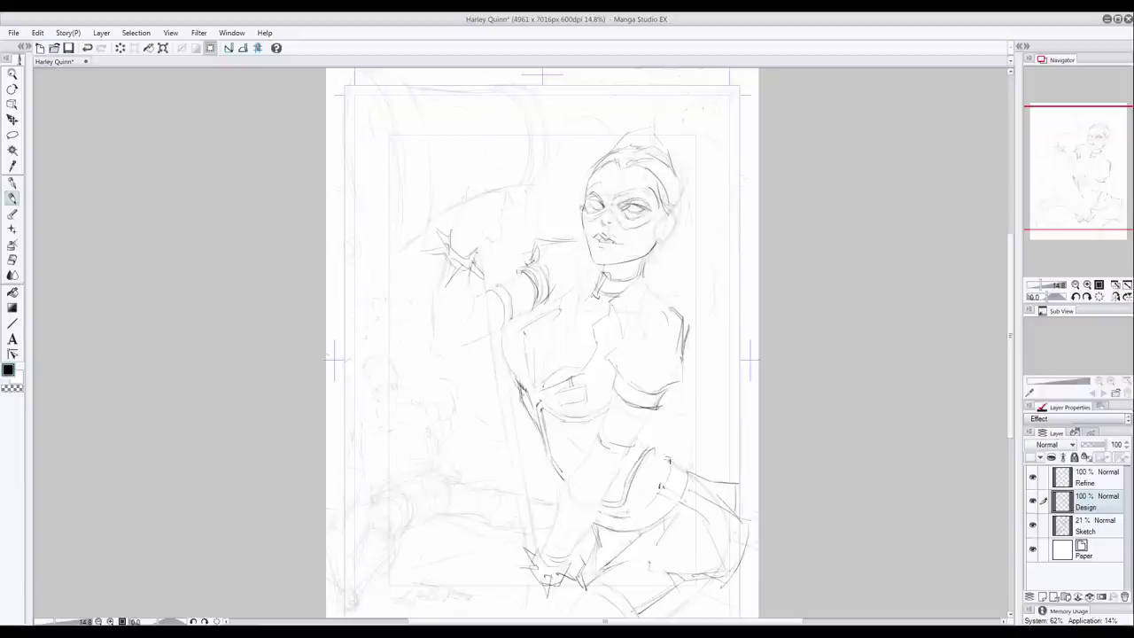